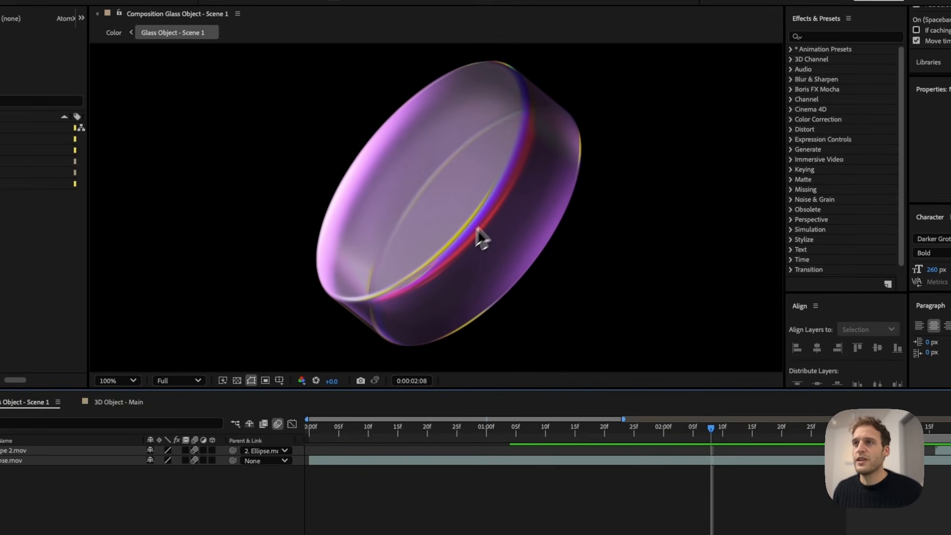
pyautogui.moveTo(738, 424); pyautogui.dragTo(673, 432)
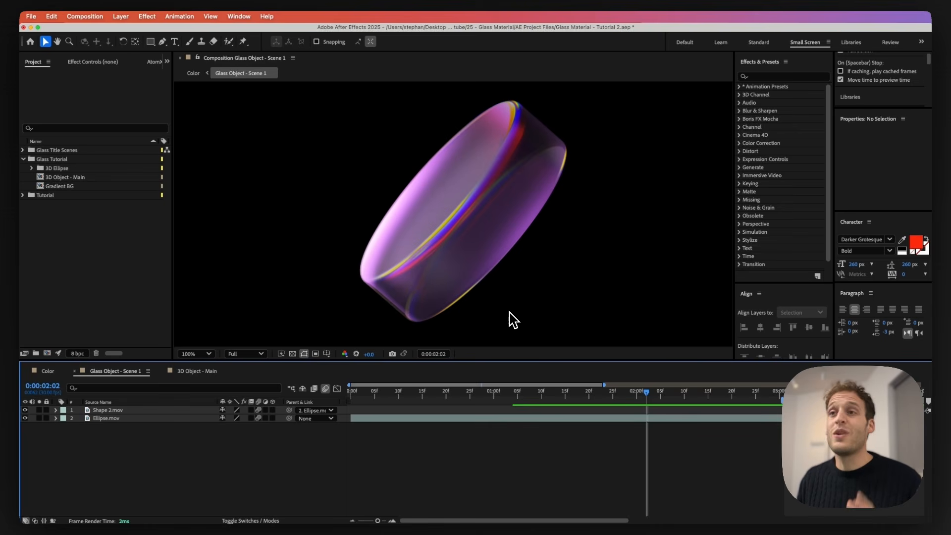
pyautogui.moveTo(647, 397); pyautogui.dragTo(675, 397)
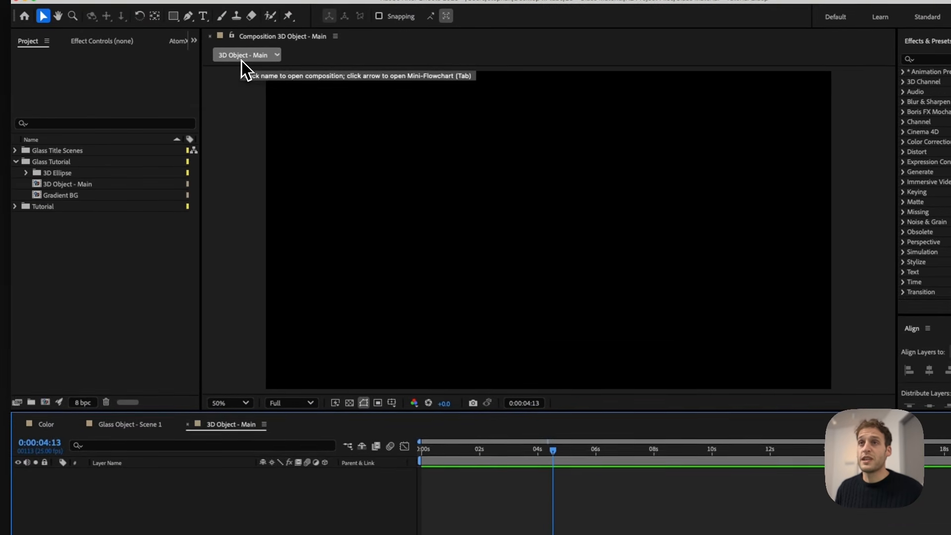
# Draw a white square about 548 px wide with the Rectangle Tool and centre it horizontally and vertically in the composition.
pyautogui.click(173, 16)
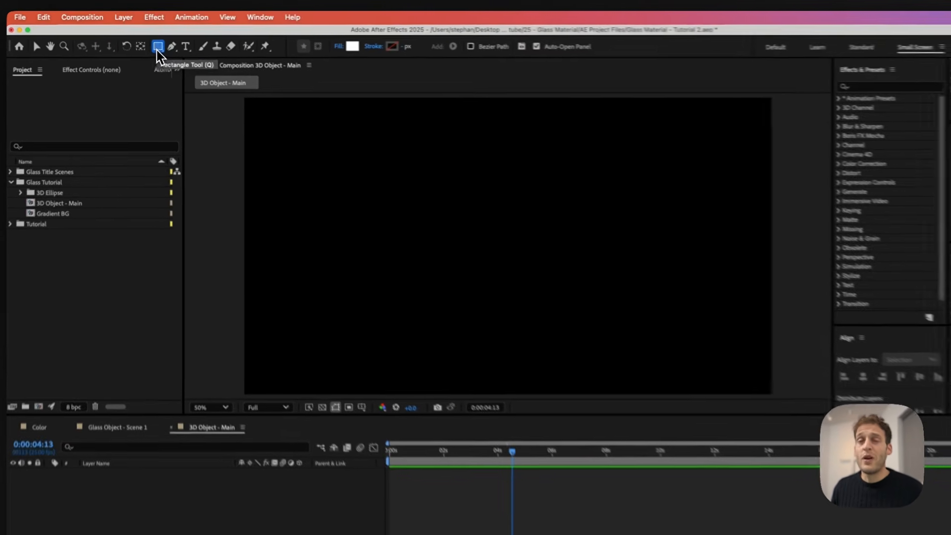
pyautogui.click(150, 42)
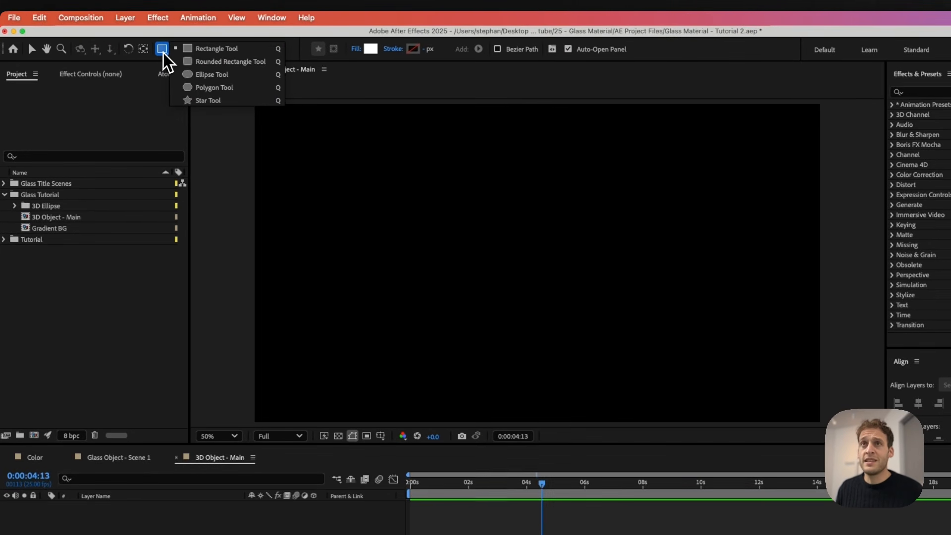
pyautogui.click(180, 50)
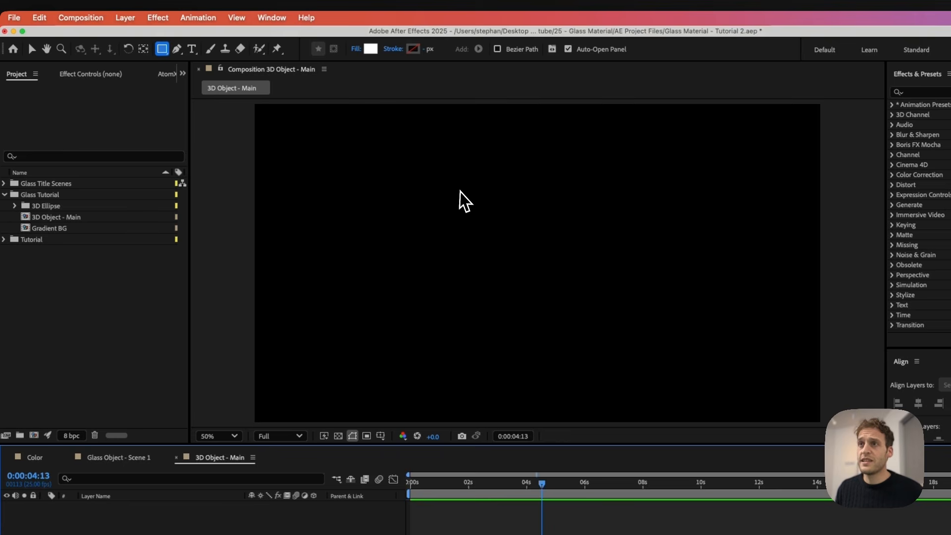
pyautogui.moveTo(461, 192); pyautogui.dragTo(625, 333)
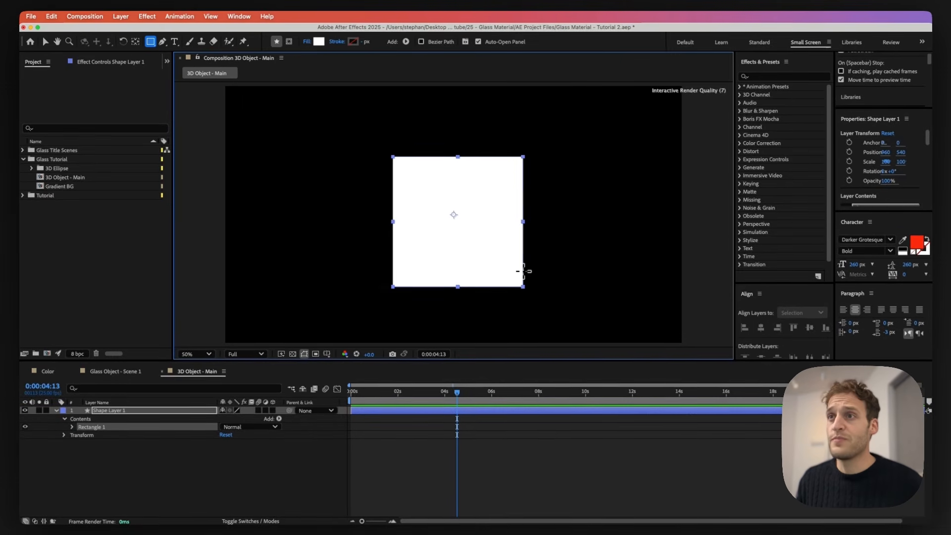
pyautogui.moveTo(523, 272); pyautogui.dragTo(523, 270)
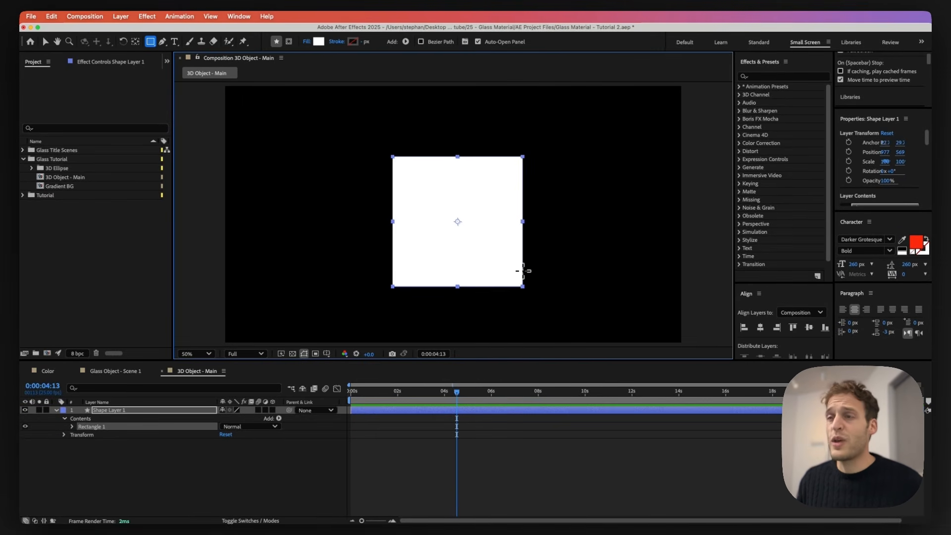
pyautogui.click(760, 327)
pyautogui.click(809, 328)
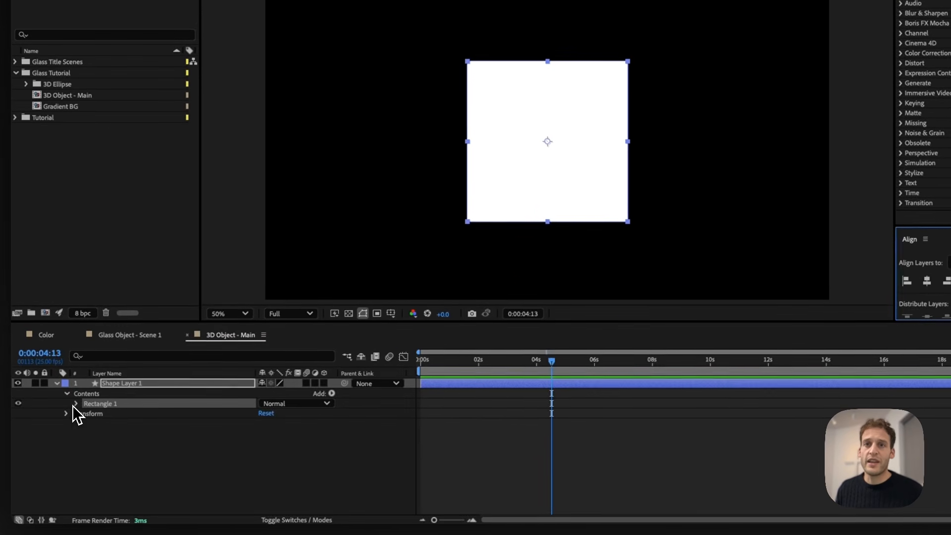
# Set the roundness of the square's rectangle path to 300 to turn it into a circle.
pyautogui.click(72, 426)
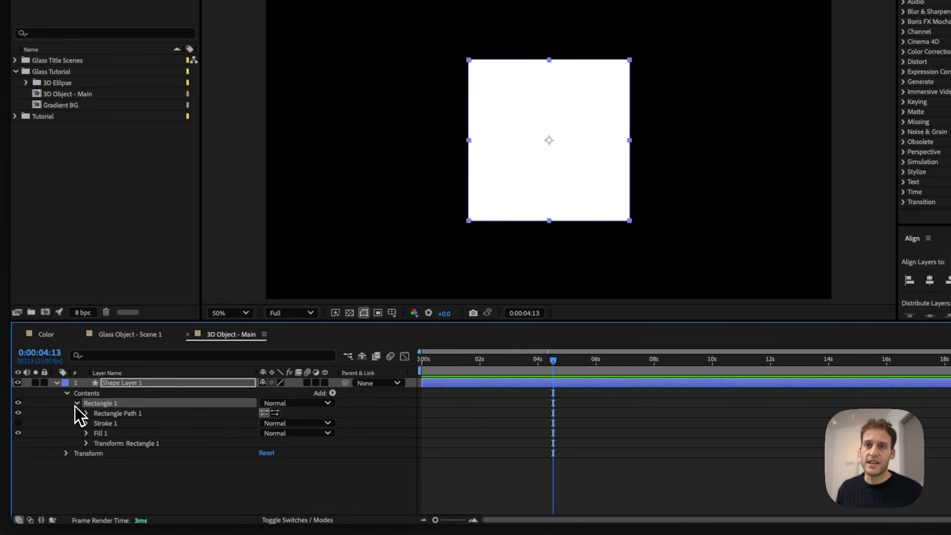
pyautogui.click(87, 414)
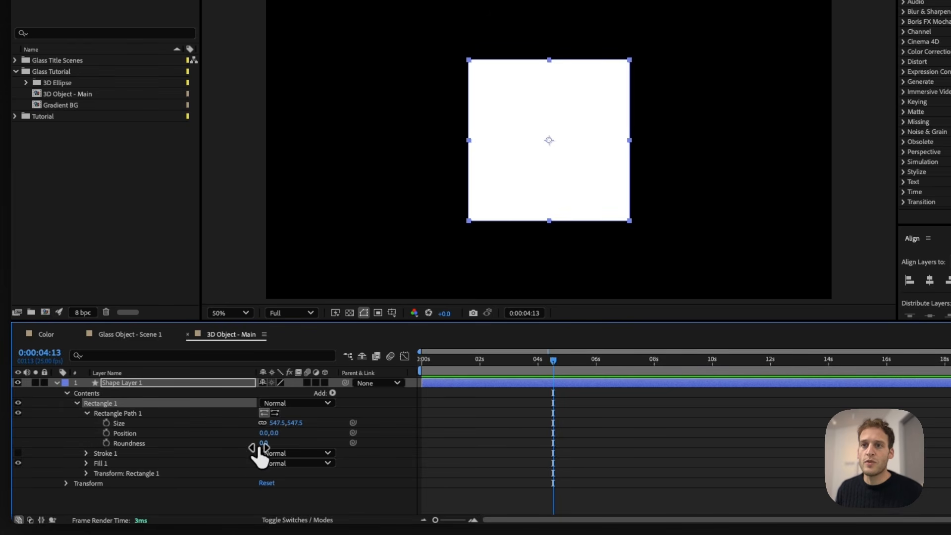
pyautogui.moveTo(259, 447); pyautogui.dragTo(426, 426)
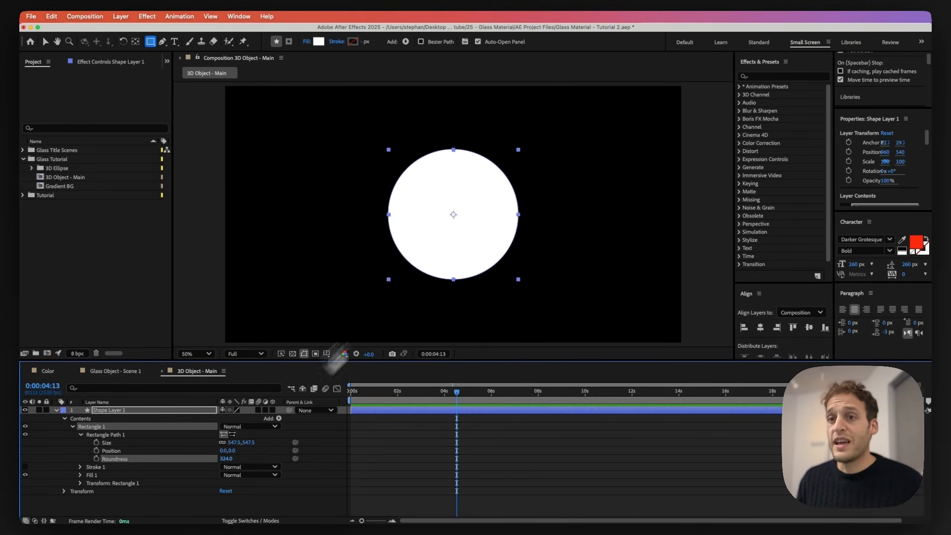
pyautogui.moveTo(227, 458); pyautogui.dragTo(129, 448)
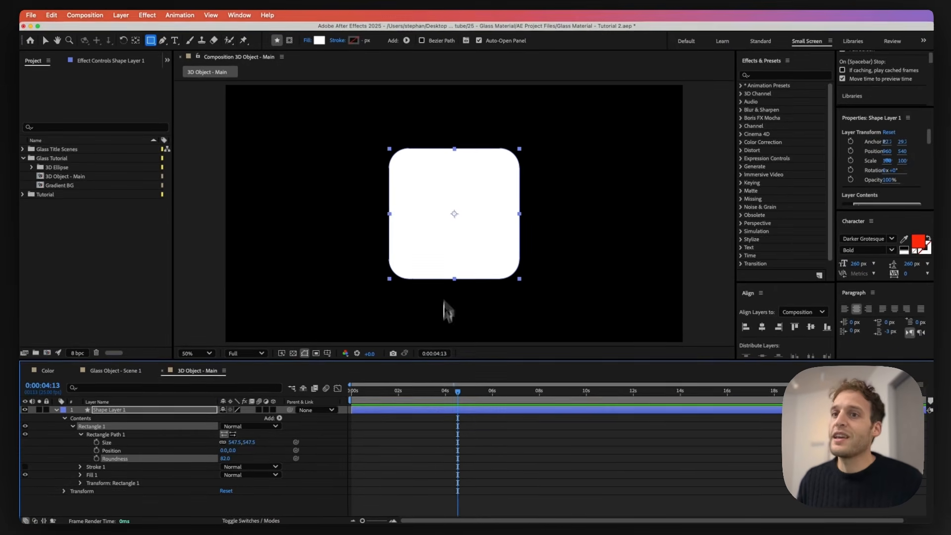
pyautogui.click(226, 459)
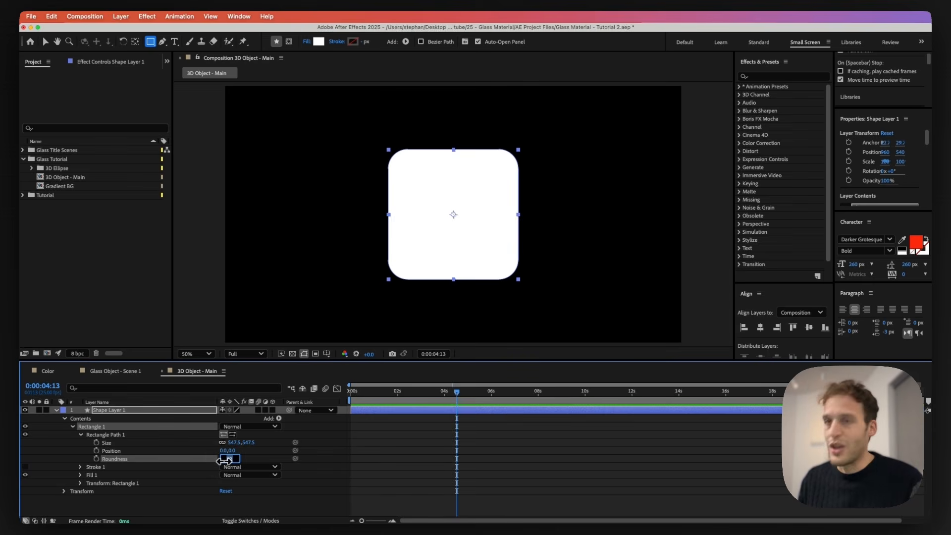
pyautogui.write('300')
pyautogui.press('Return')
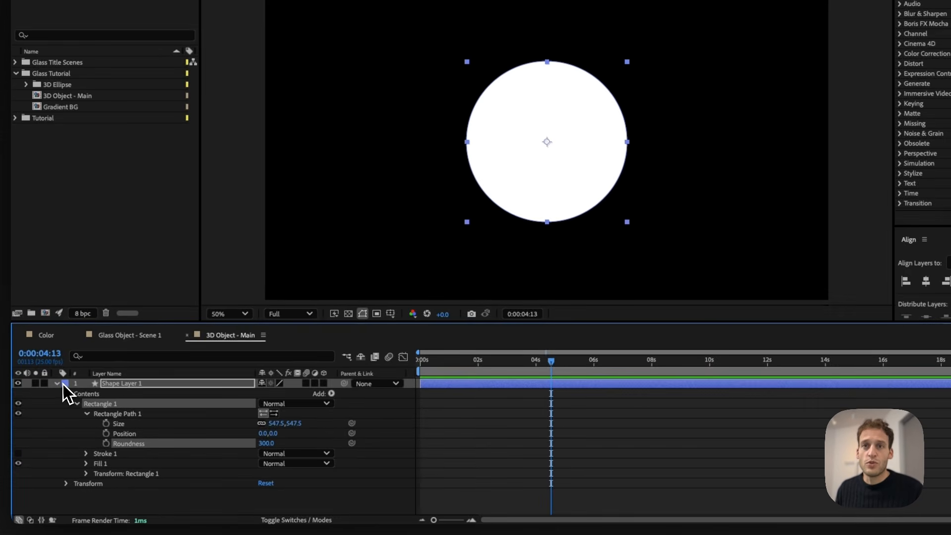
# Make the circle's shape layer a 3D layer and choose Advanced 3D as the composition's renderer.
pyautogui.click(57, 410)
pyautogui.click(149, 384)
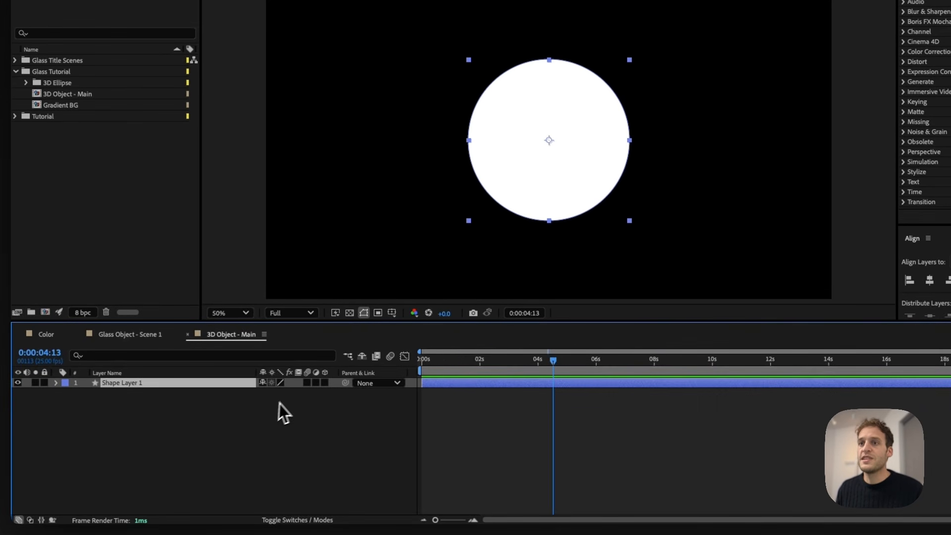
pyautogui.click(325, 384)
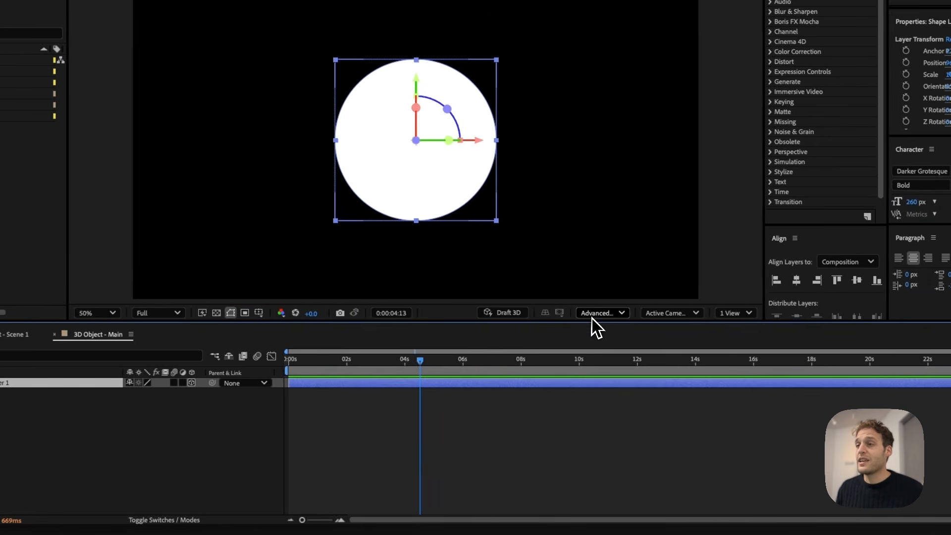
pyautogui.click(591, 317)
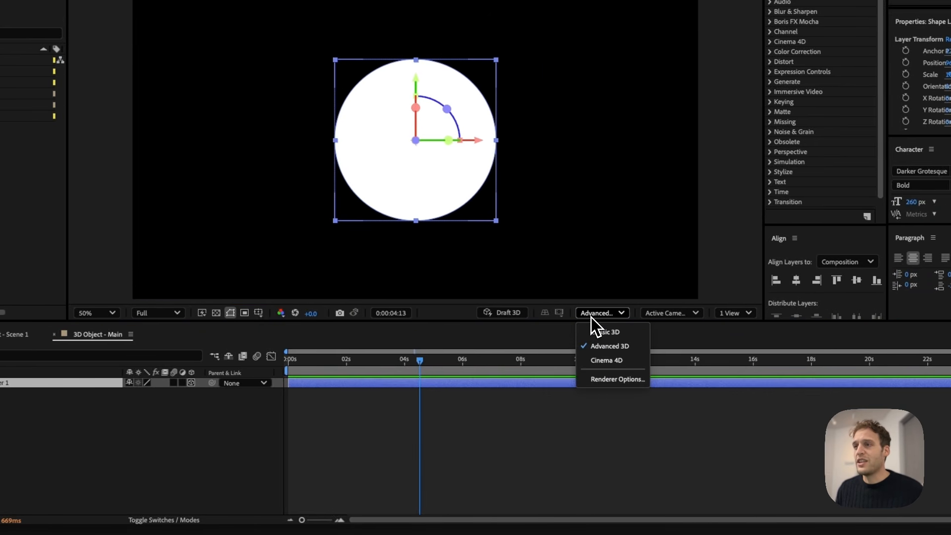
pyautogui.click(606, 348)
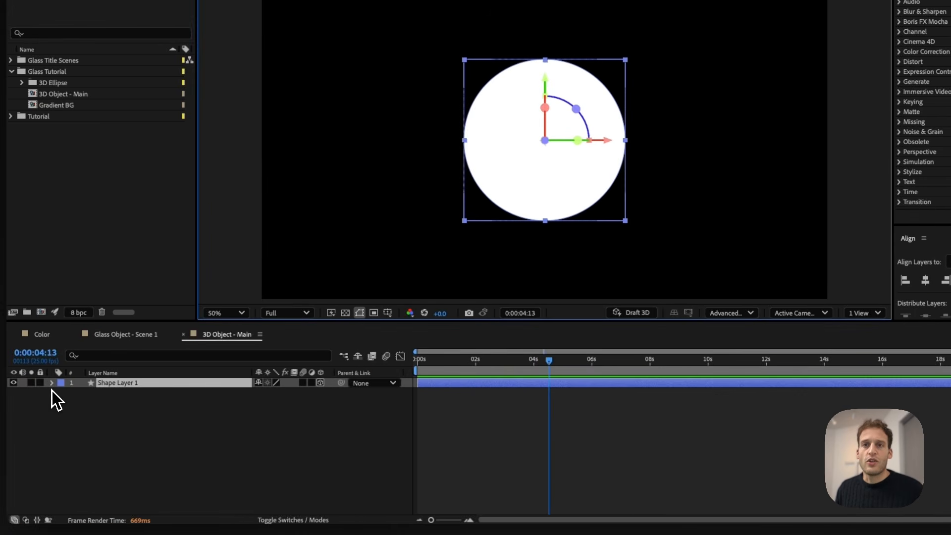
# Set the circle's extrusion depth to 150 and rotate the resulting disc to an orientation of about 355°, 35°, 3°.
pyautogui.click(56, 383)
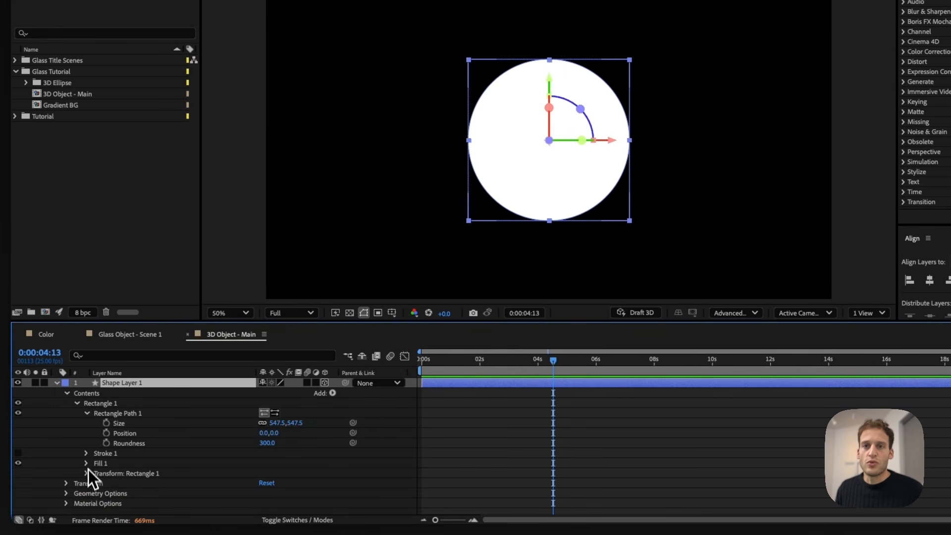
pyautogui.click(66, 495)
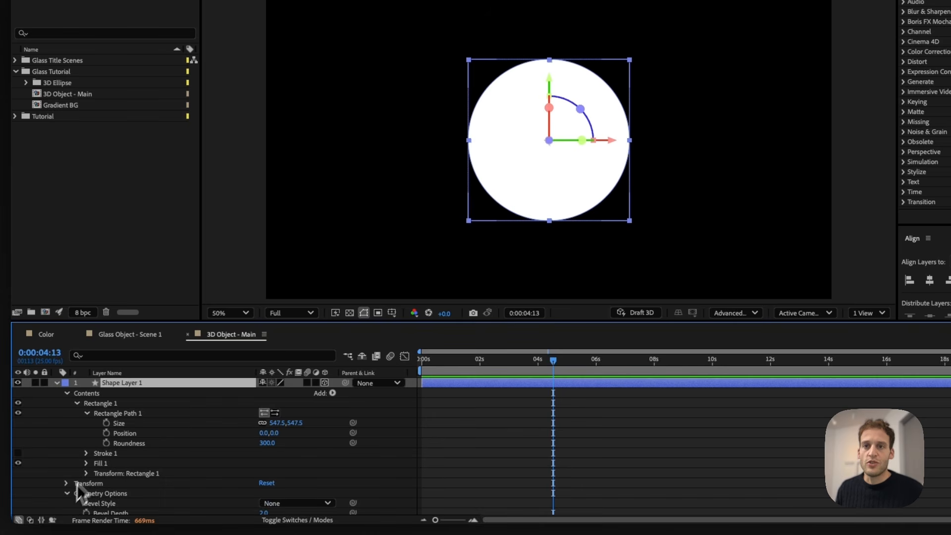
pyautogui.scroll(-2, 89, 466)
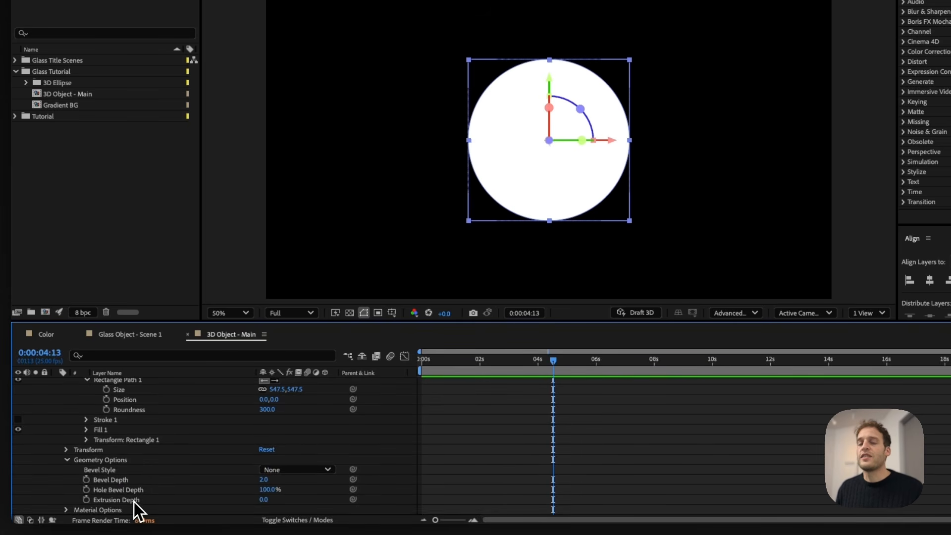
pyautogui.click(265, 502)
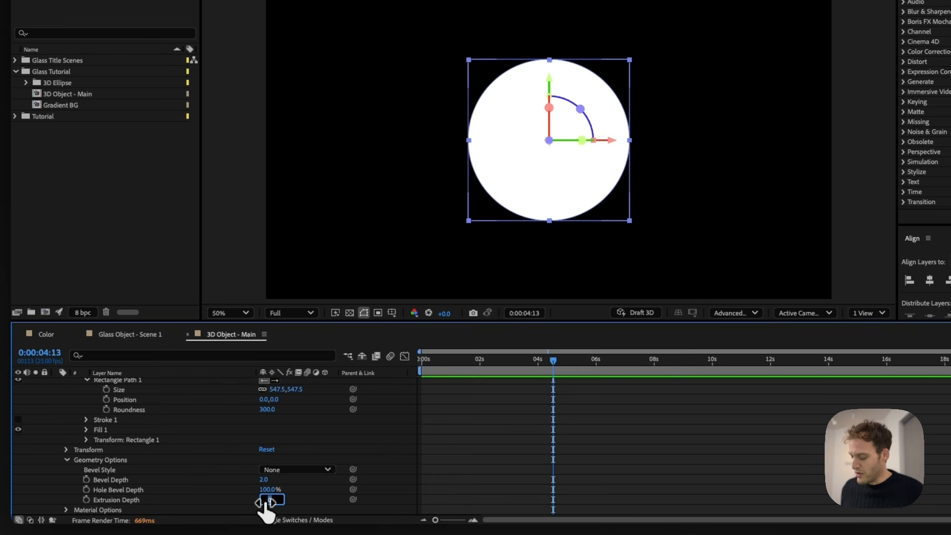
pyautogui.press('Return')
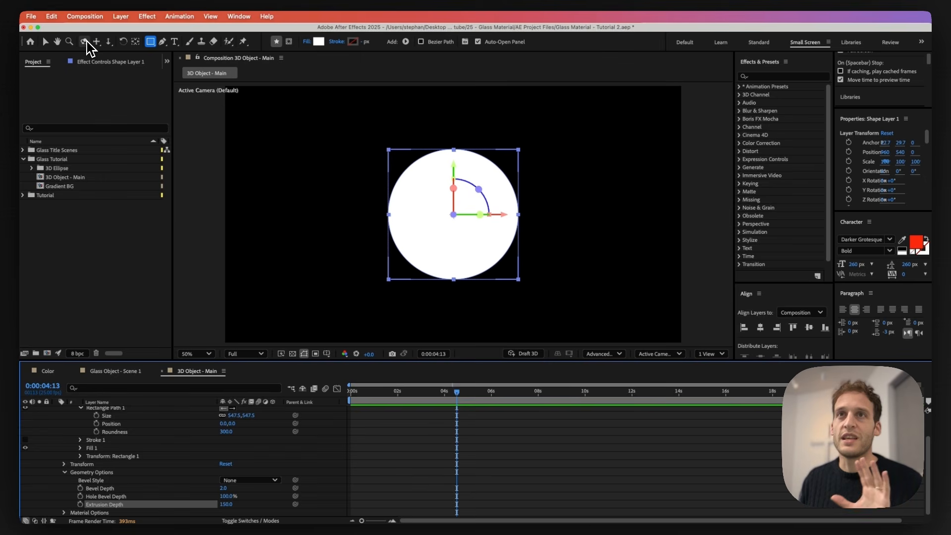
pyautogui.press('v')
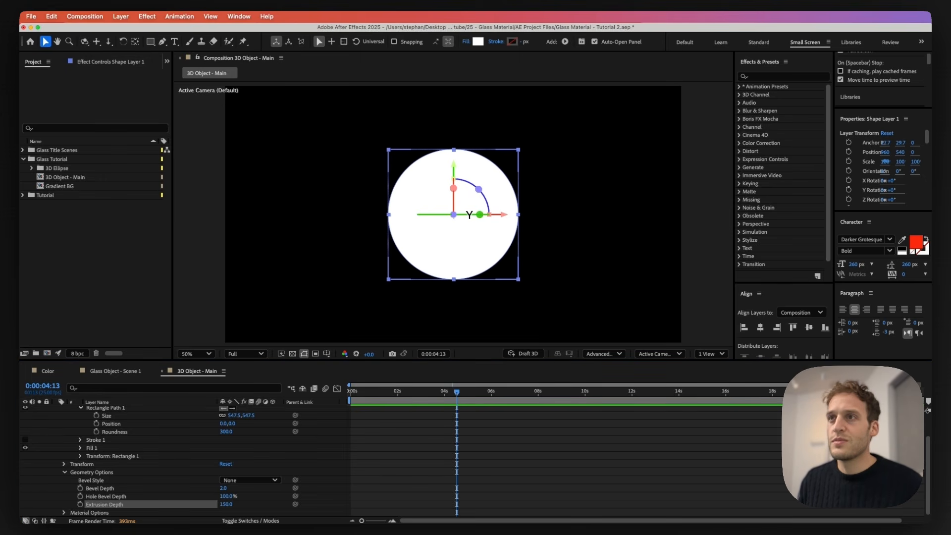
pyautogui.moveTo(469, 214); pyautogui.dragTo(454, 190)
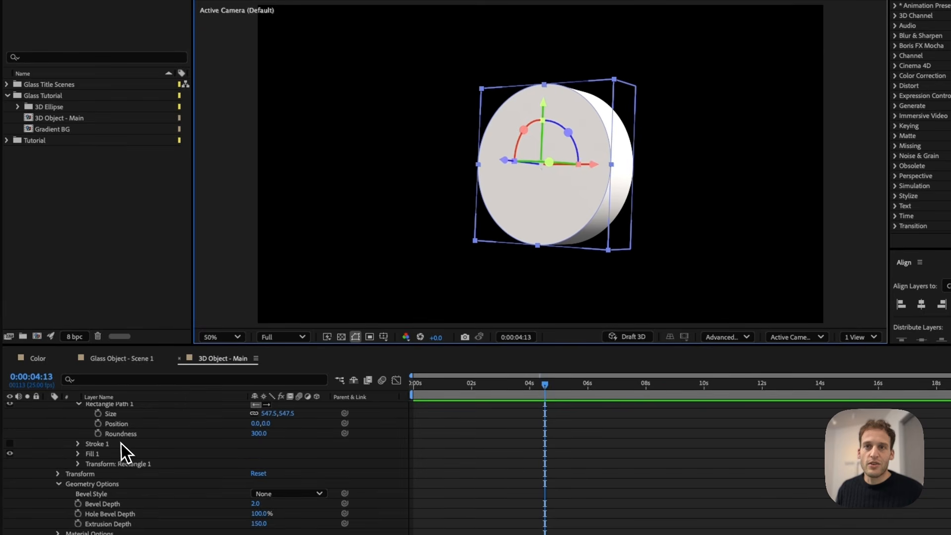
# Set the disc's anchor point Z value to 75 and rotate it to an orientation of about 337°, 33°, 13°.
pyautogui.scroll(3, 121, 444)
pyautogui.click(59, 504)
pyautogui.scroll(-5, 60, 506)
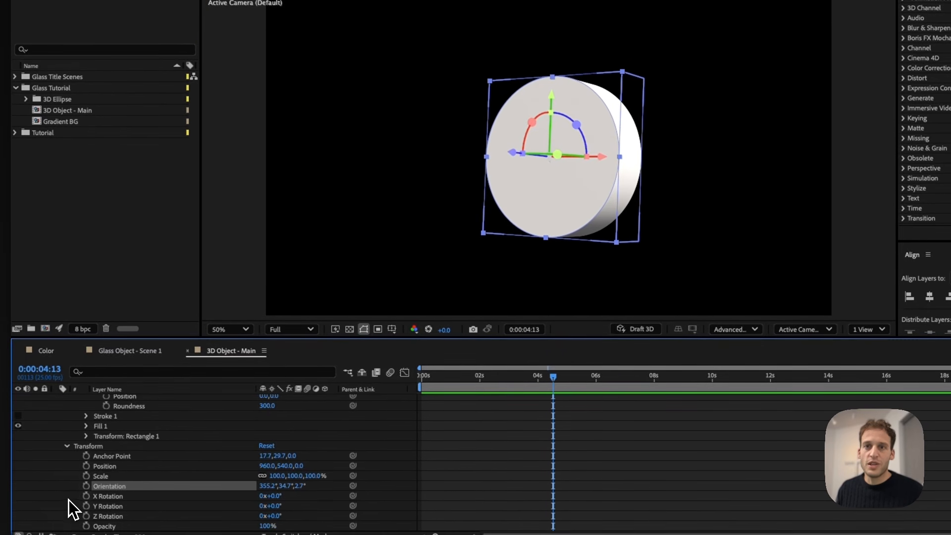
pyautogui.click(117, 456)
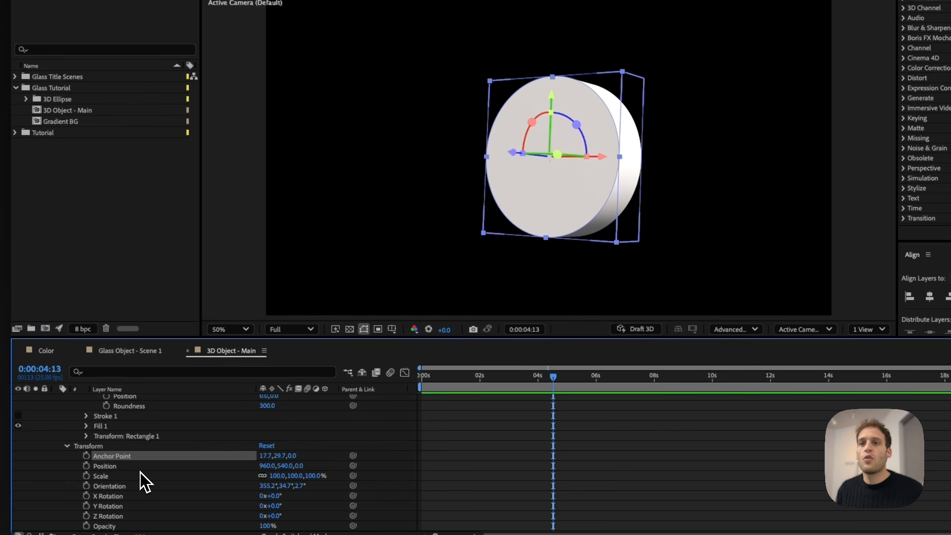
pyautogui.click(293, 456)
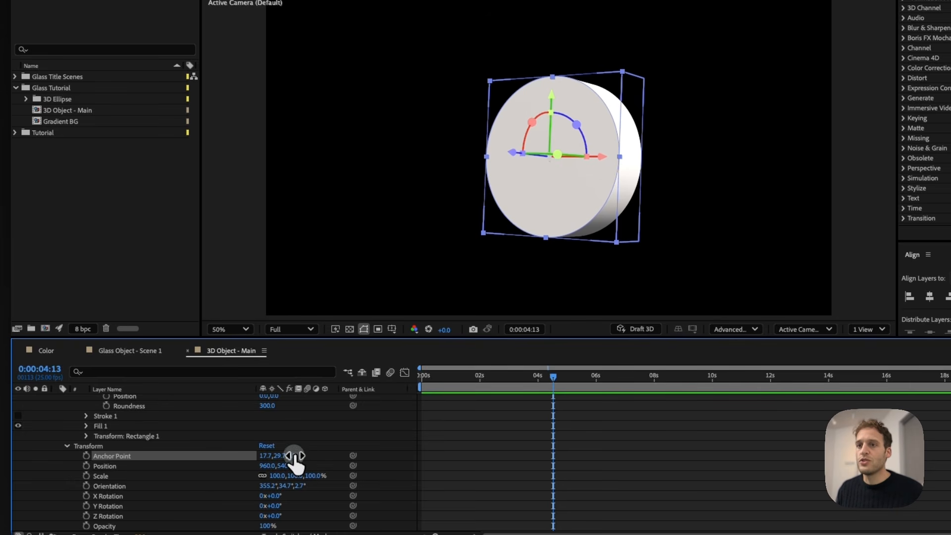
pyautogui.write('75')
pyautogui.press('Return')
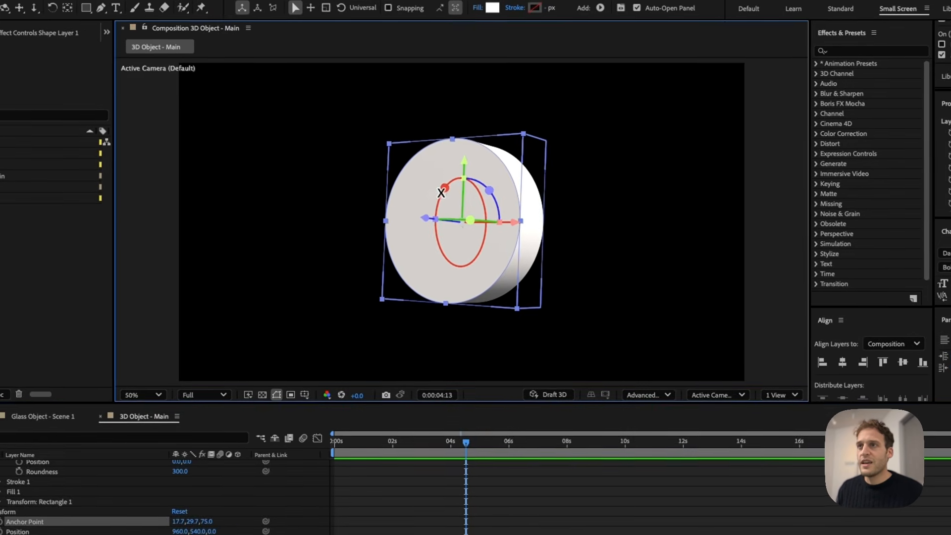
pyautogui.moveTo(462, 177); pyautogui.dragTo(448, 270)
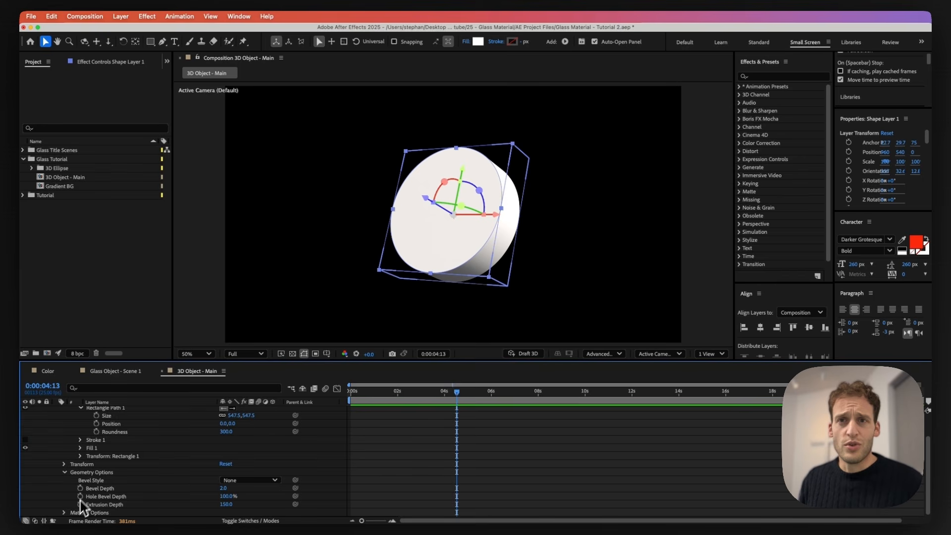
# Set the disc layer's opacity to 70% and expand all of its property groups.
pyautogui.scroll(2, 99, 478)
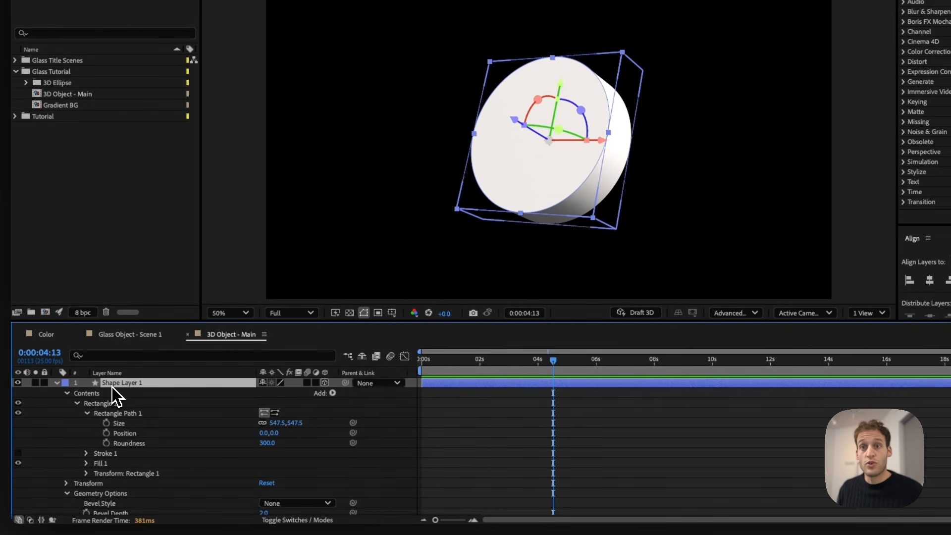
pyautogui.press('t')
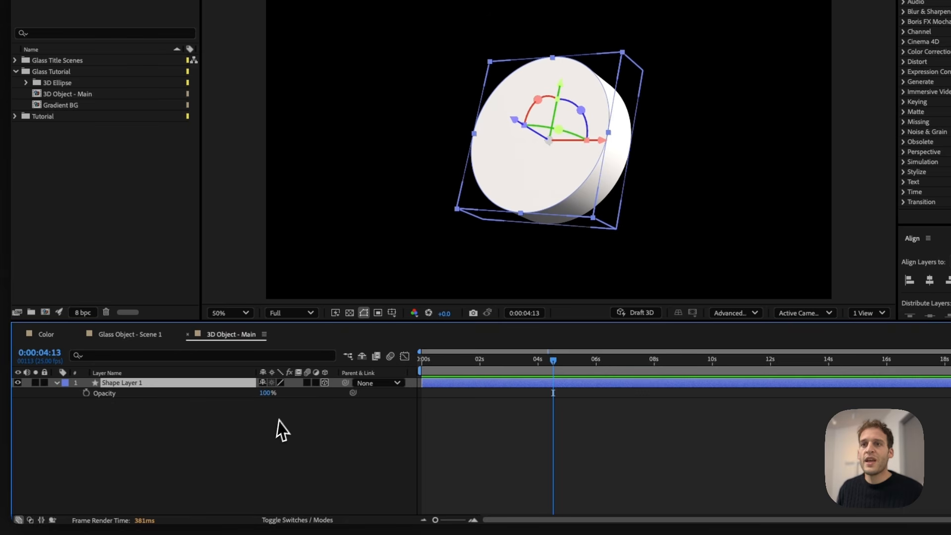
pyautogui.click(267, 393)
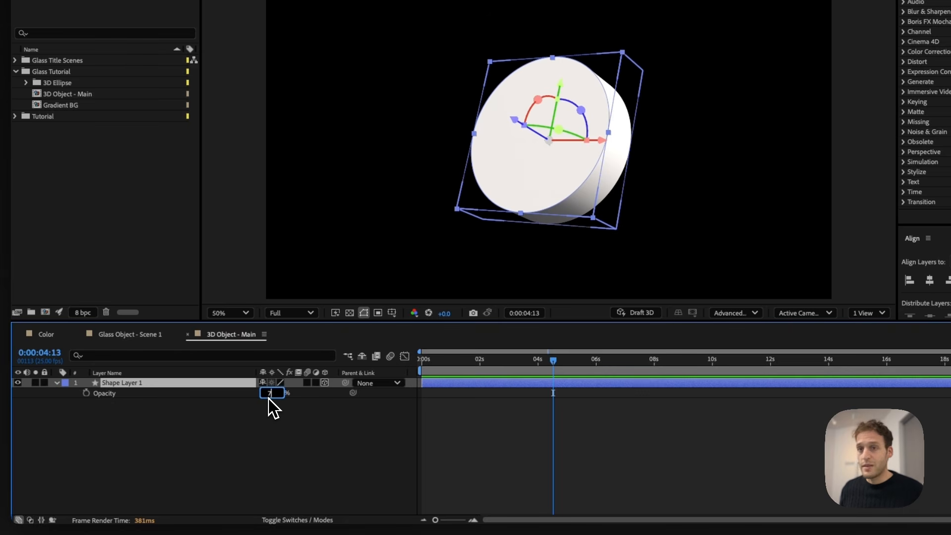
pyautogui.write('75')
pyautogui.press('Return')
pyautogui.click(266, 395)
pyautogui.write('70')
pyautogui.press('Return')
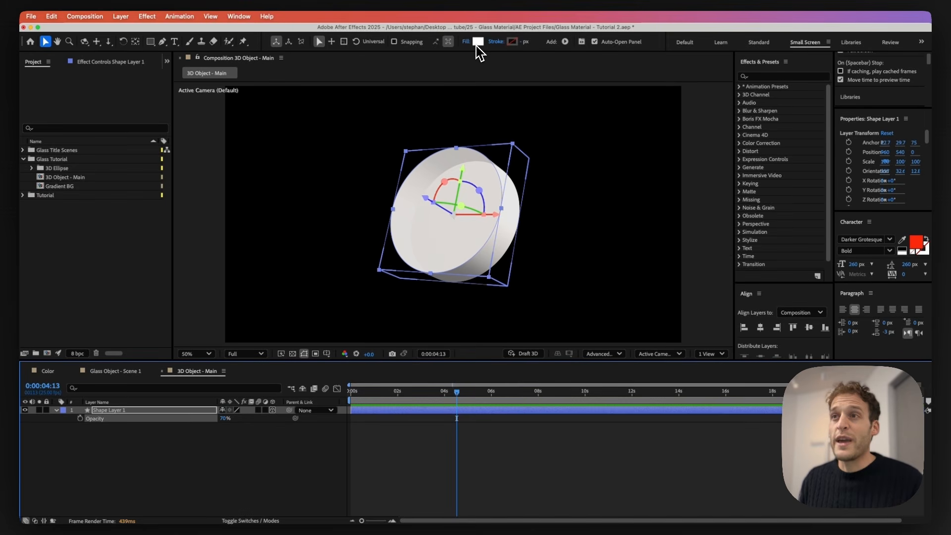
pyautogui.doubleClick(56, 410)
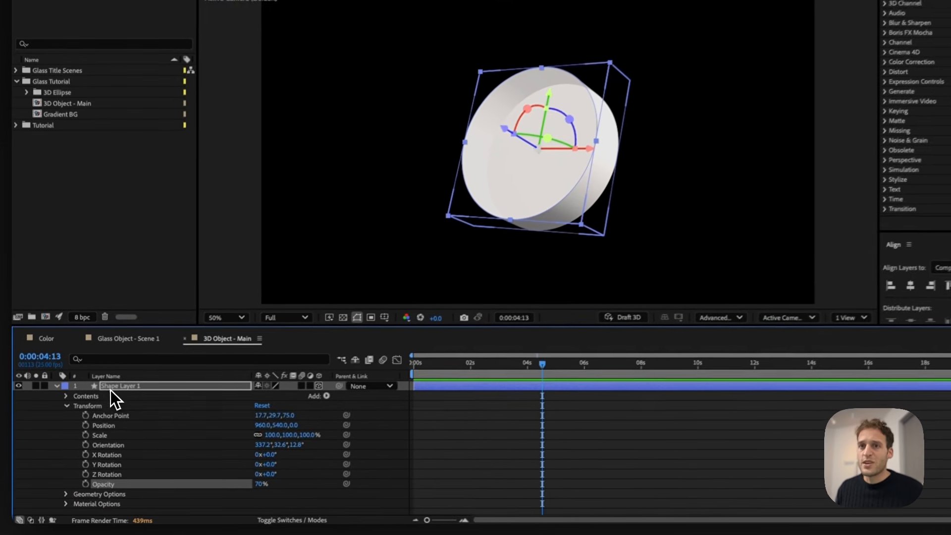
# Rename the disc's shape layer as 3D Shape.
pyautogui.press('Return')
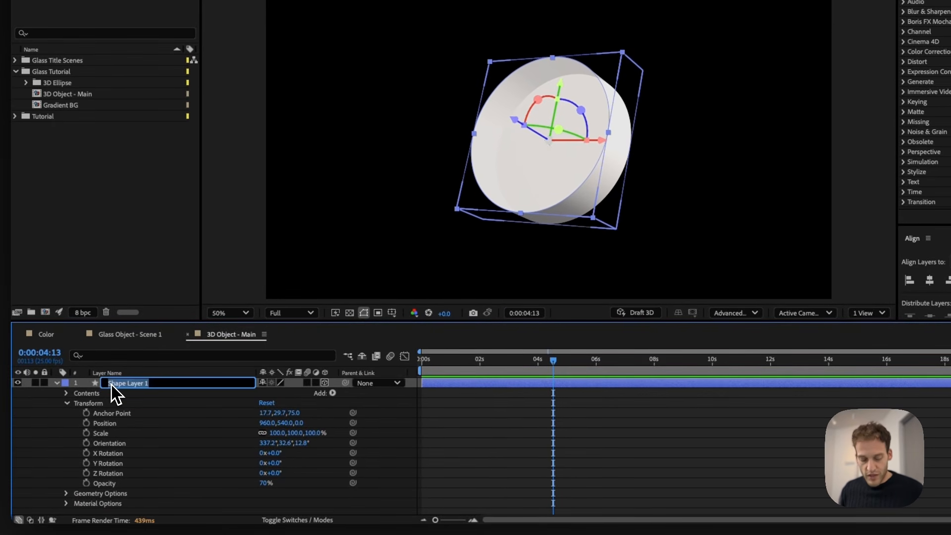
pyautogui.write('3D Shape')
pyautogui.press('Return')
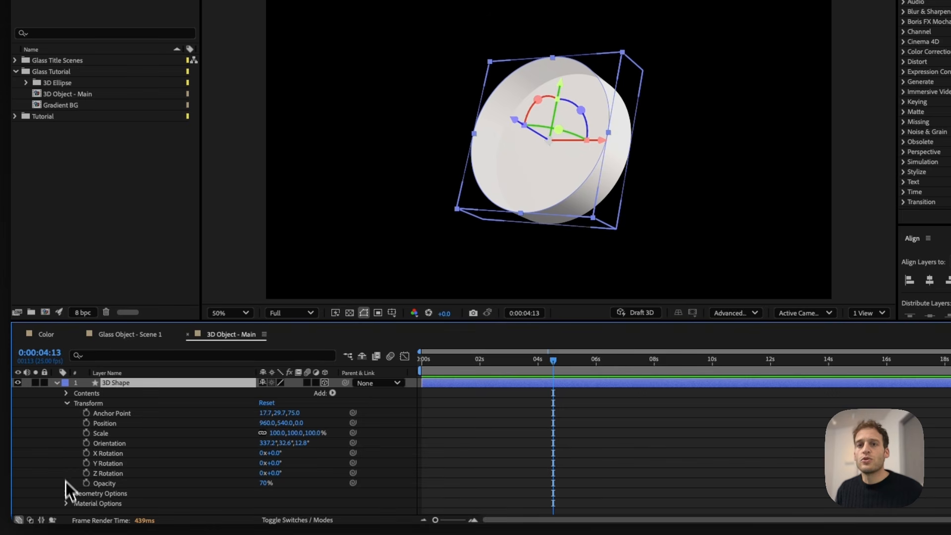
# Give the 3D Shape layer's extrusion a Convex bevel style with a bevel depth of 10.
pyautogui.click(66, 494)
pyautogui.scroll(-3, 99, 475)
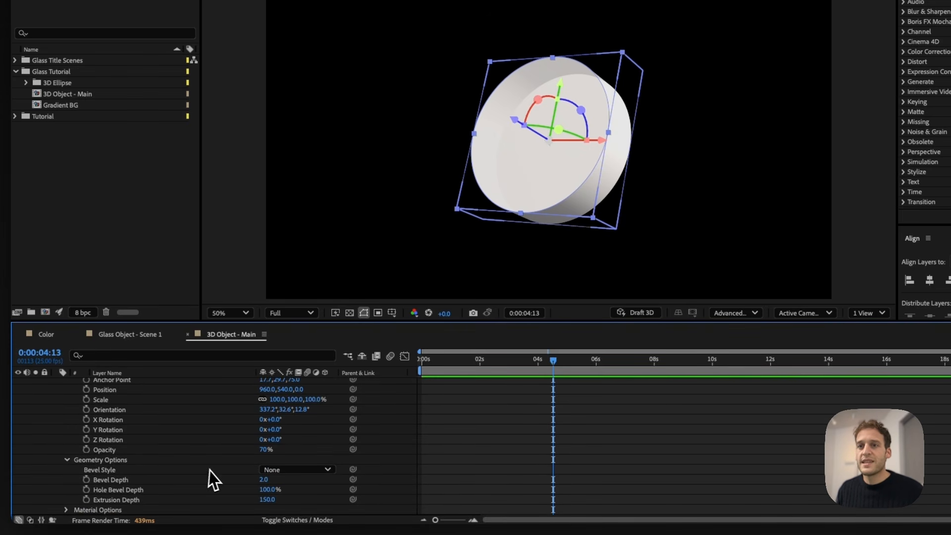
pyautogui.click(282, 470)
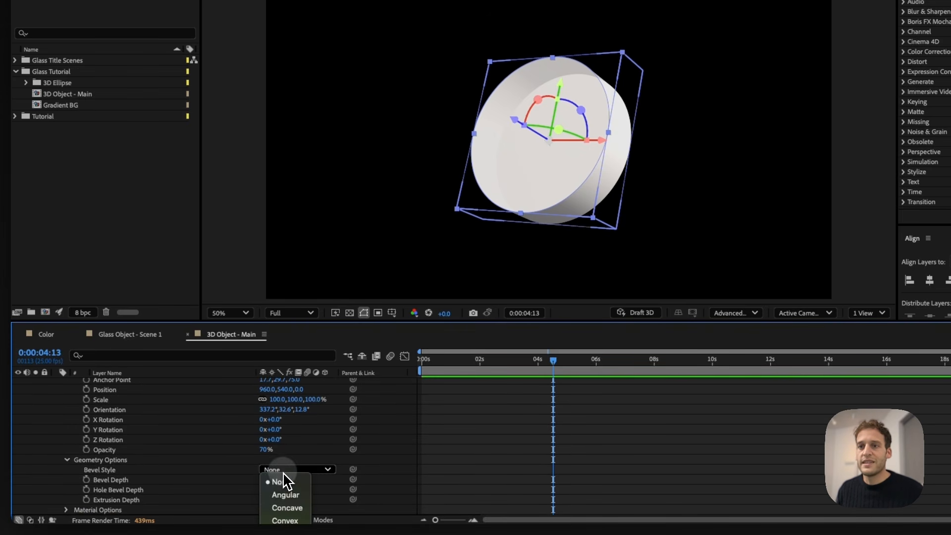
pyautogui.click(290, 520)
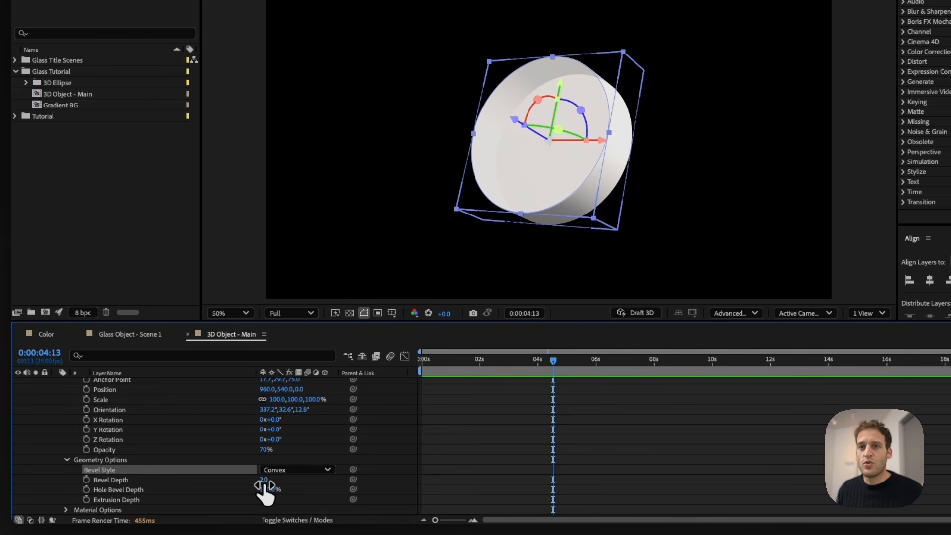
pyautogui.moveTo(264, 483); pyautogui.dragTo(333, 475)
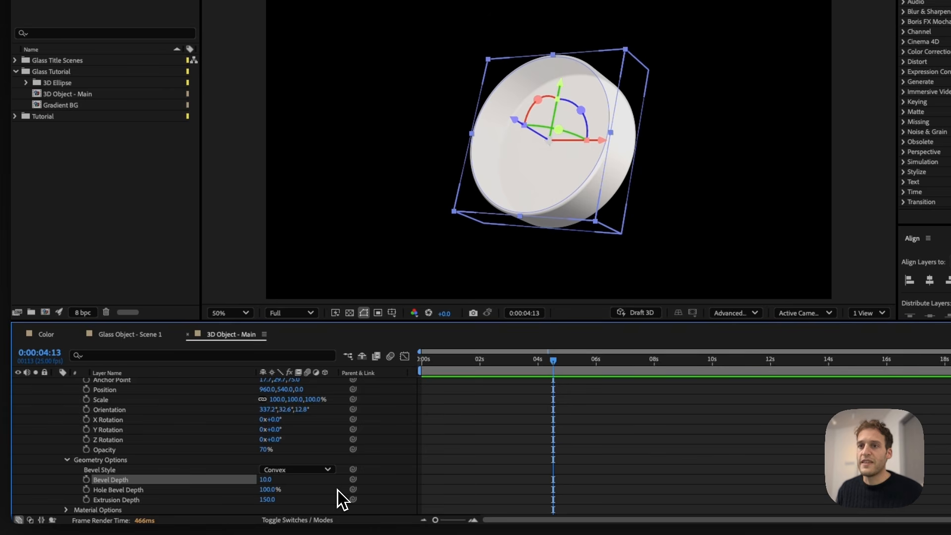
pyautogui.click(66, 459)
# Set the 3D Shape layer's material to 100% diffuse, 27% specular intensity and 65% specular shininess.
pyautogui.click(67, 504)
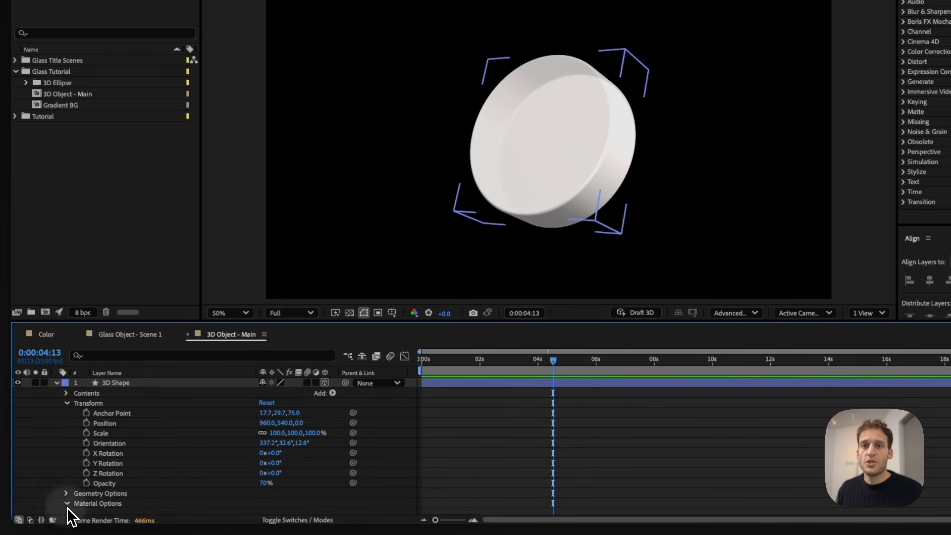
pyautogui.scroll(-4, 80, 506)
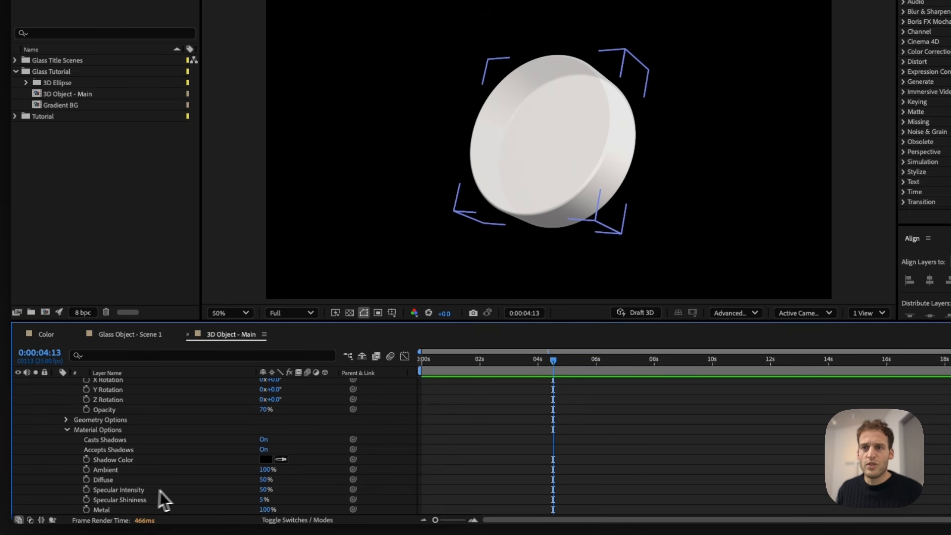
pyautogui.click(267, 480)
pyautogui.write('10')
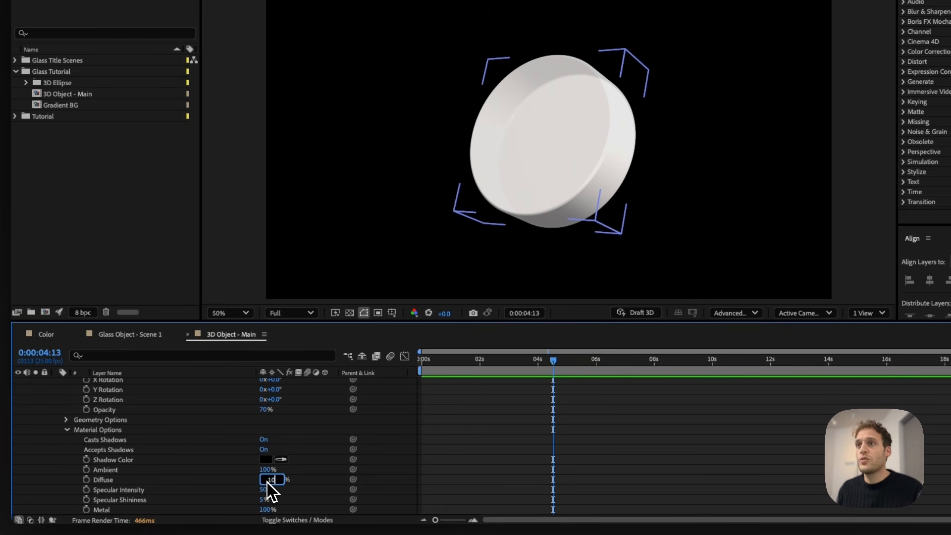
pyautogui.write('0')
pyautogui.press('Return')
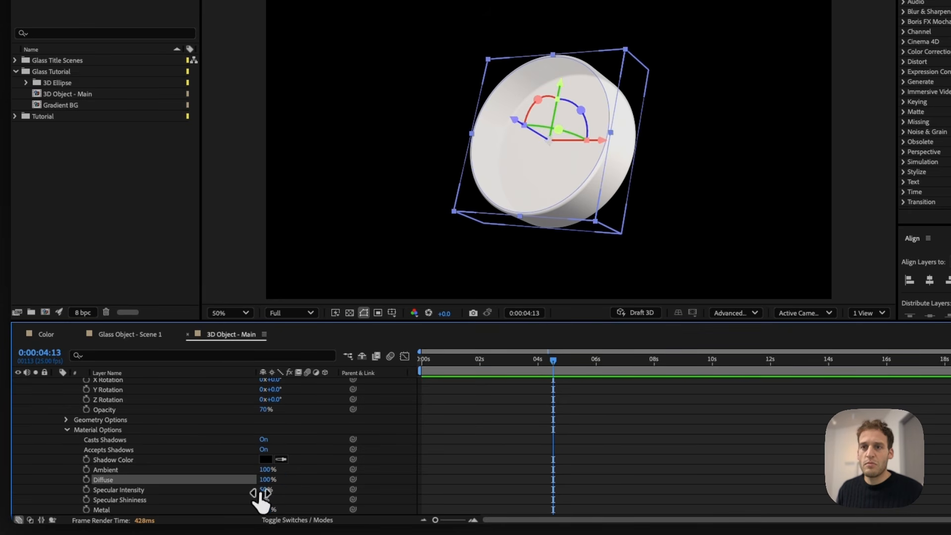
pyautogui.press('Return')
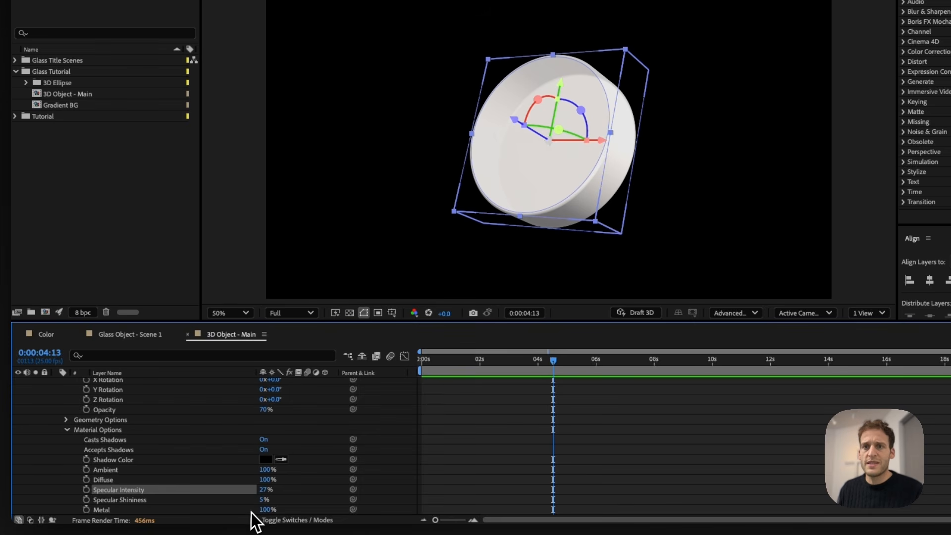
pyautogui.click(260, 501)
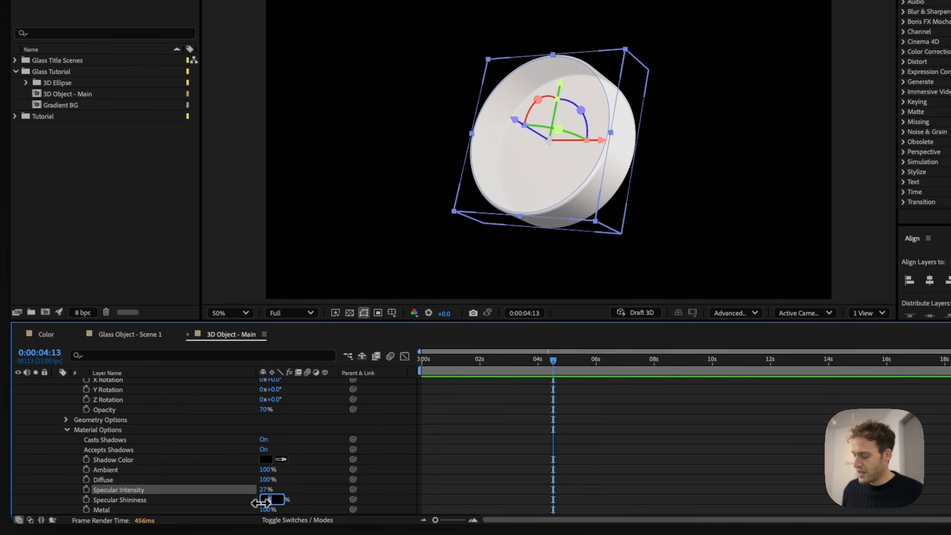
pyautogui.write('65')
pyautogui.press('Return')
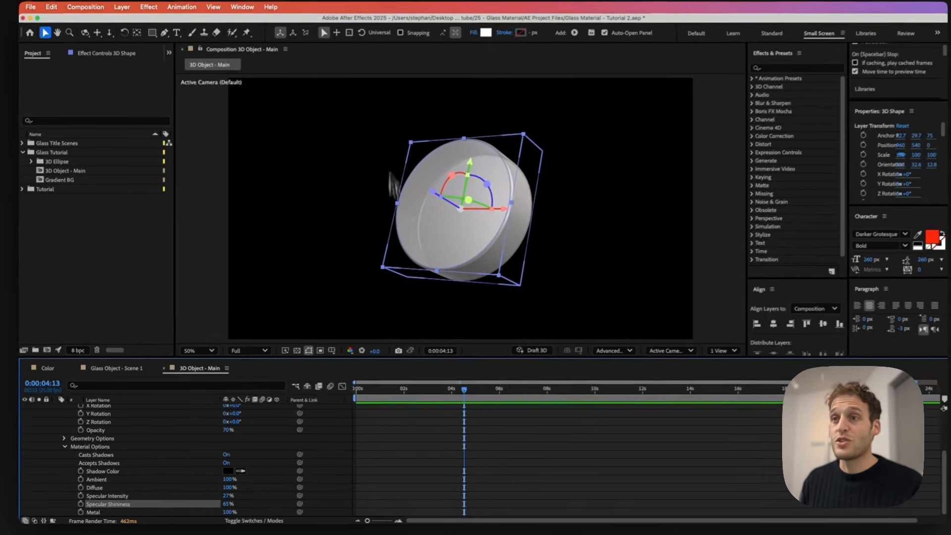
pyautogui.click(342, 429)
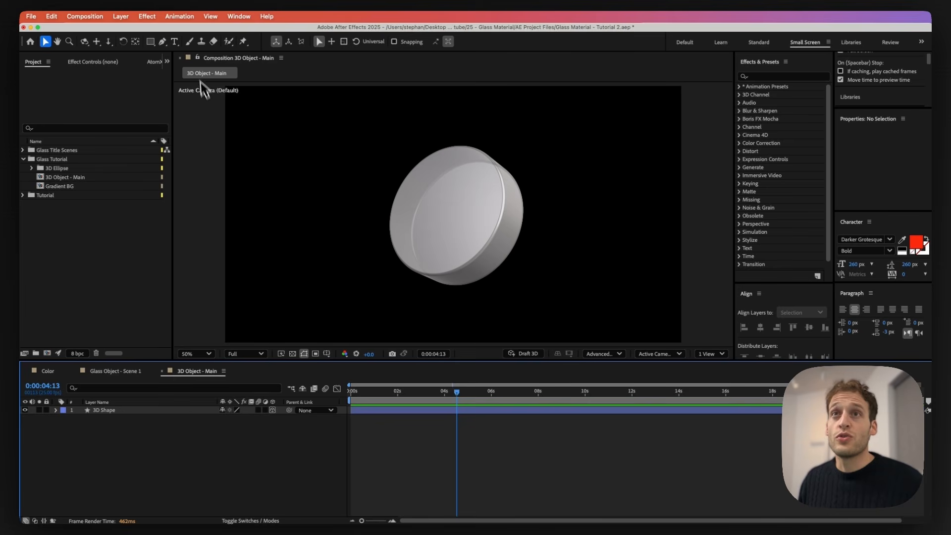
# Add a point light with a radius of 500 and move it to the right of the disc and back in depth behind it.
pyautogui.click(121, 17)
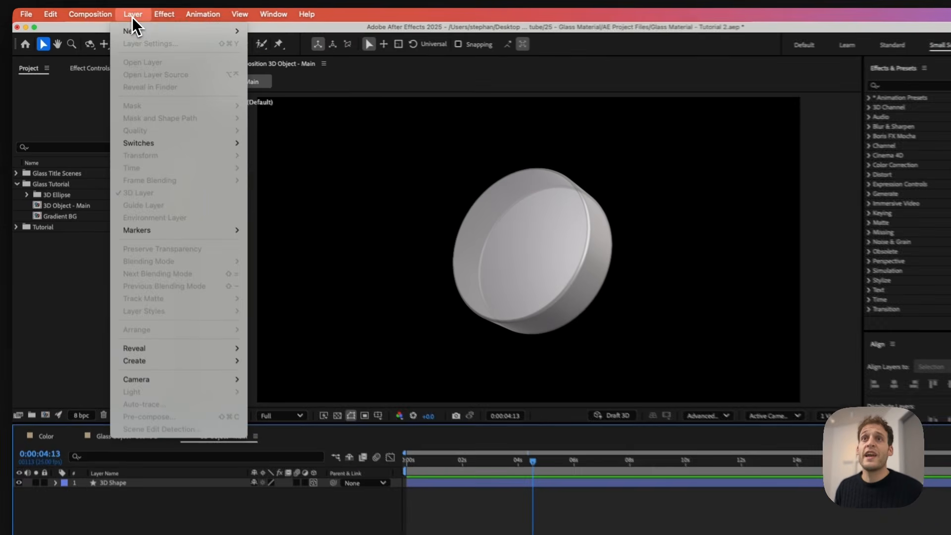
pyautogui.moveTo(119, 30)
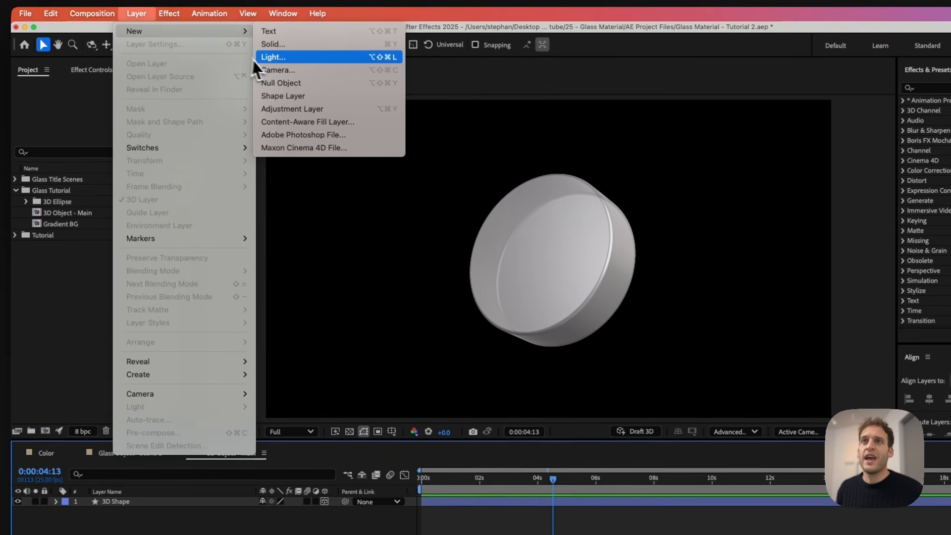
pyautogui.click(272, 57)
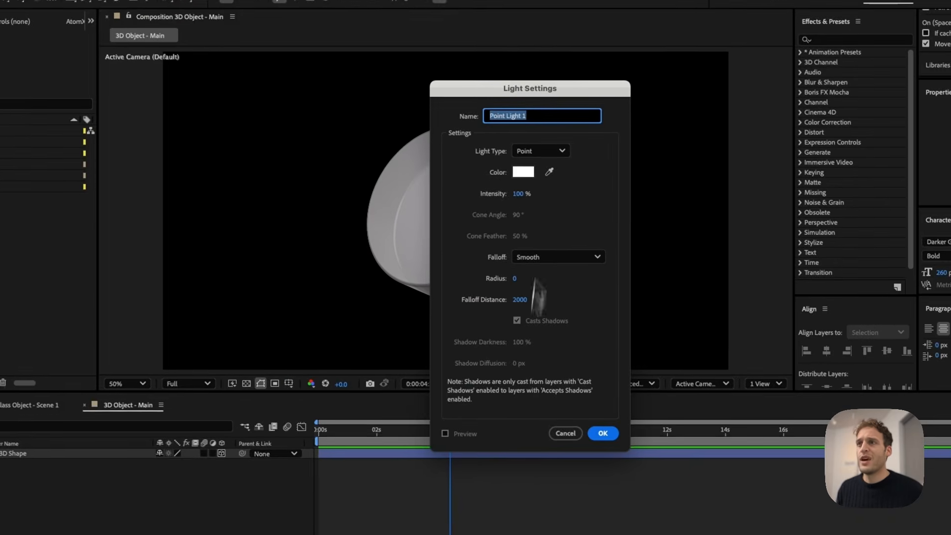
pyautogui.click(515, 278)
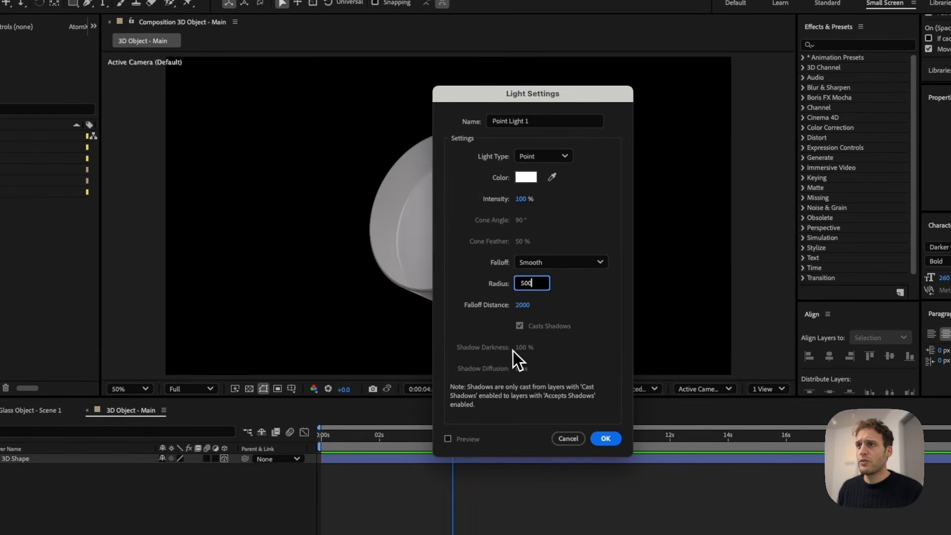
pyautogui.click(605, 439)
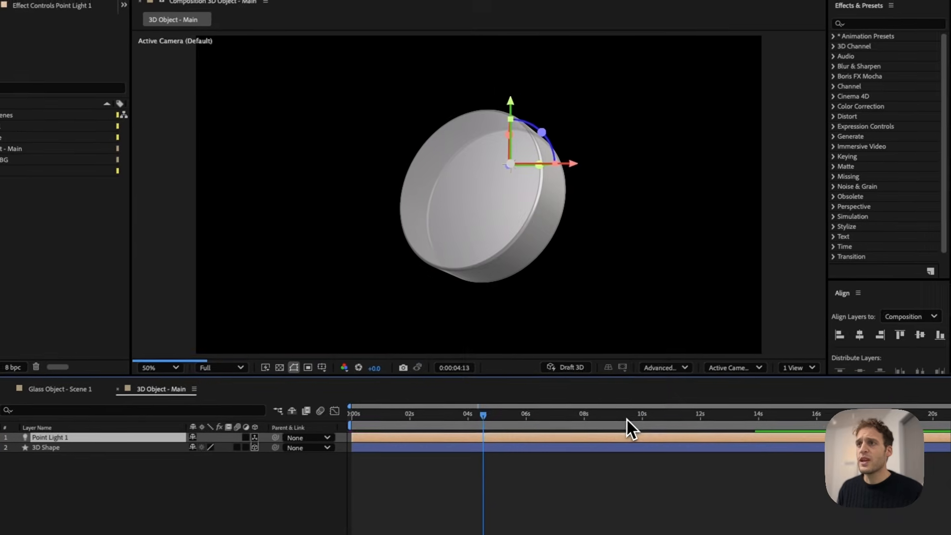
pyautogui.moveTo(526, 186); pyautogui.dragTo(755, 179)
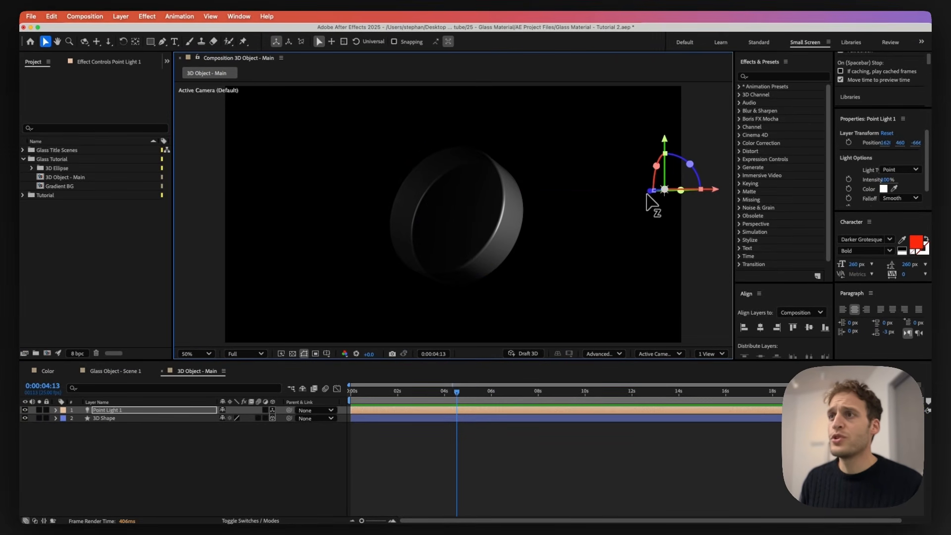
pyautogui.moveTo(646, 195)
pyautogui.mouseDown()
pyautogui.moveTo(601, 234)
pyautogui.moveTo(572, 242)
pyautogui.moveTo(590, 234)
pyautogui.moveTo(596, 244)
pyautogui.mouseUp()
# Set the point light's intensity to 30% and its falloff to Inverse Square Clamped, and lower the light slightly.
pyautogui.click(56, 410)
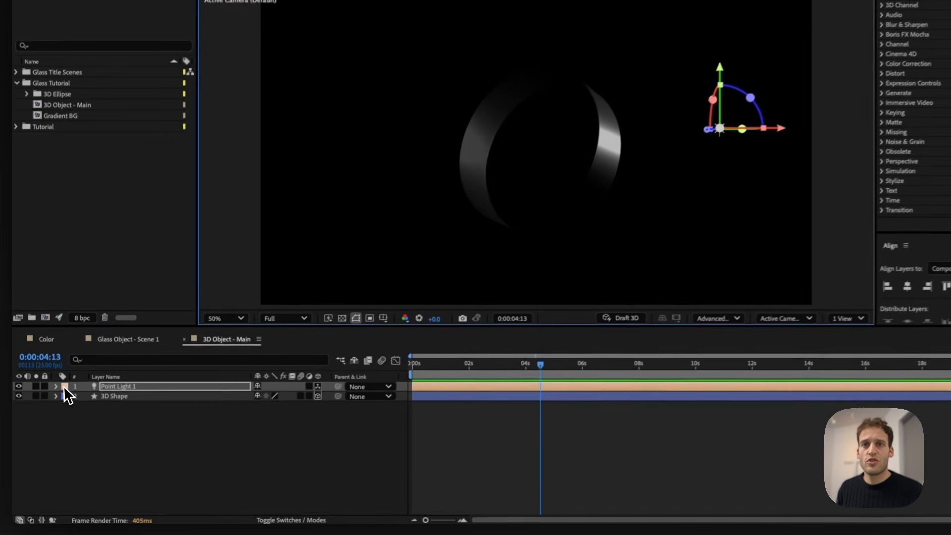
pyautogui.click(66, 404)
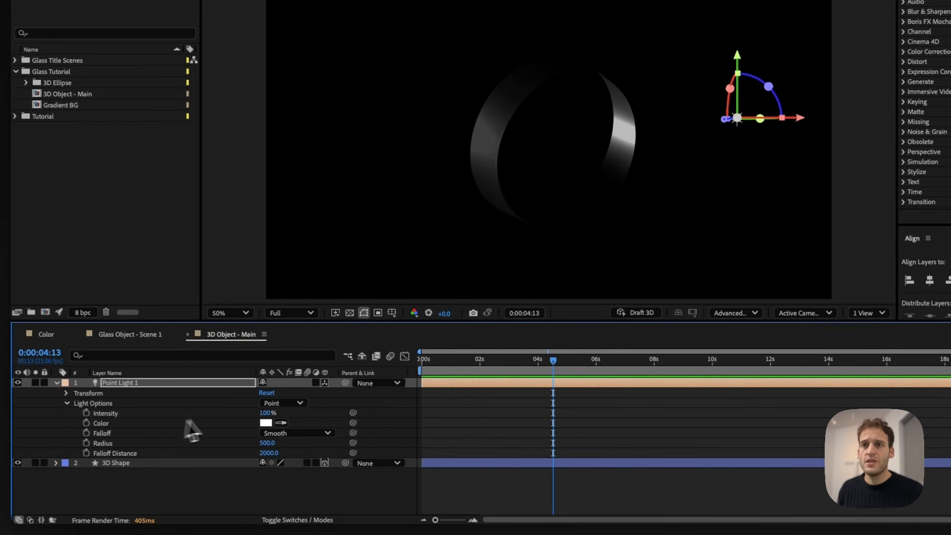
pyautogui.moveTo(267, 414); pyautogui.dragTo(219, 419)
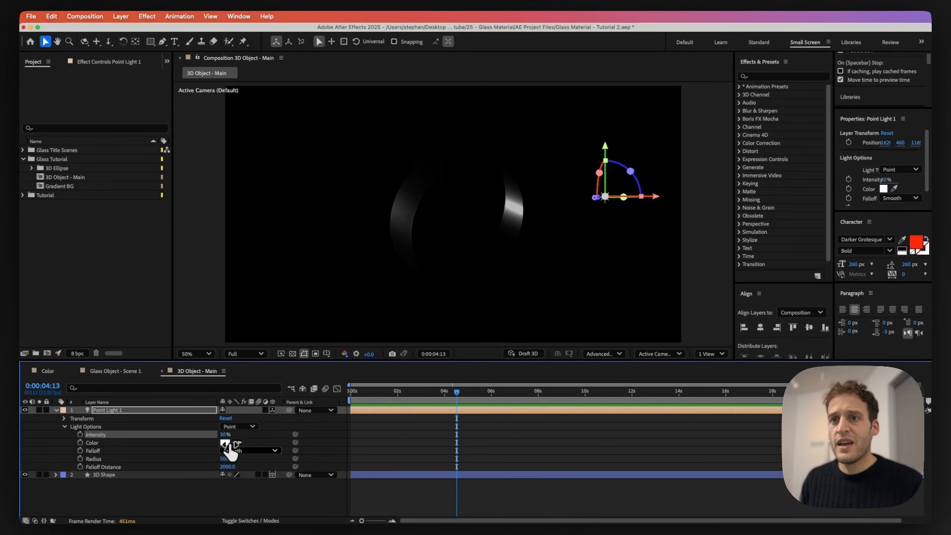
pyautogui.click(229, 451)
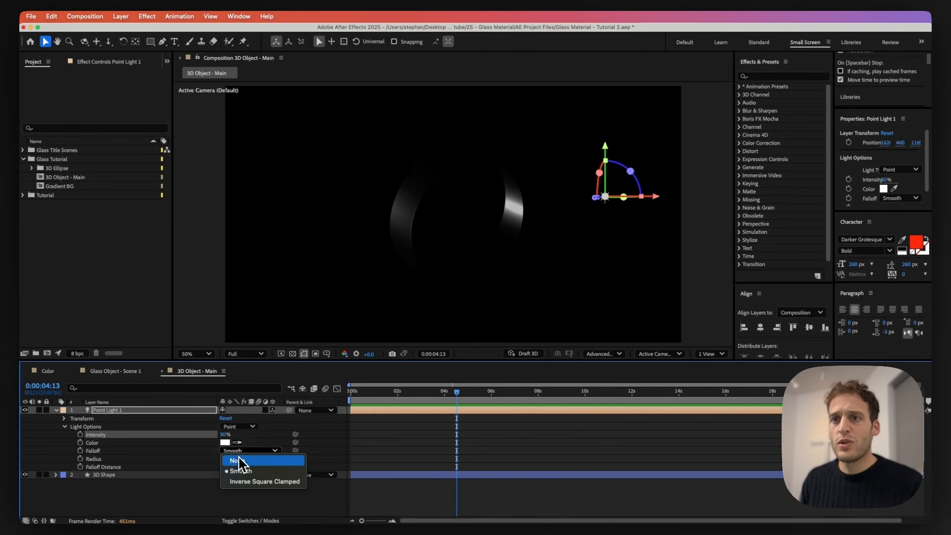
pyautogui.click(249, 482)
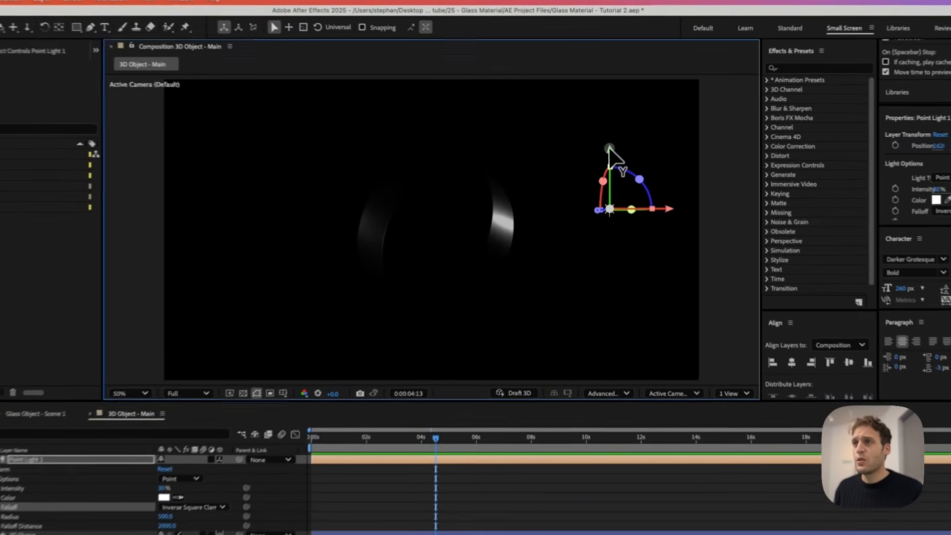
pyautogui.moveTo(605, 147); pyautogui.dragTo(587, 156)
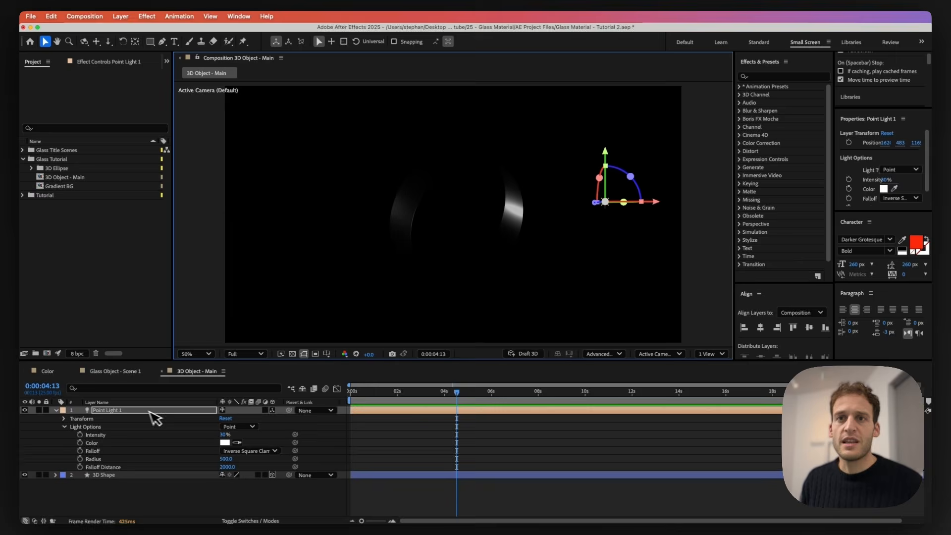
# Duplicate the point light and place the copy below the disc, slightly to its right and closer to the camera.
pyautogui.click(138, 411)
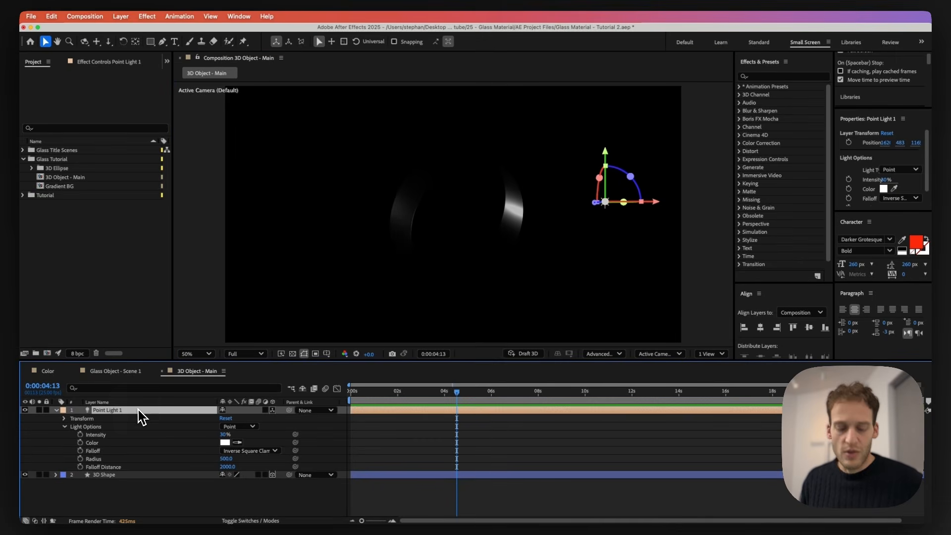
pyautogui.press('super+d')
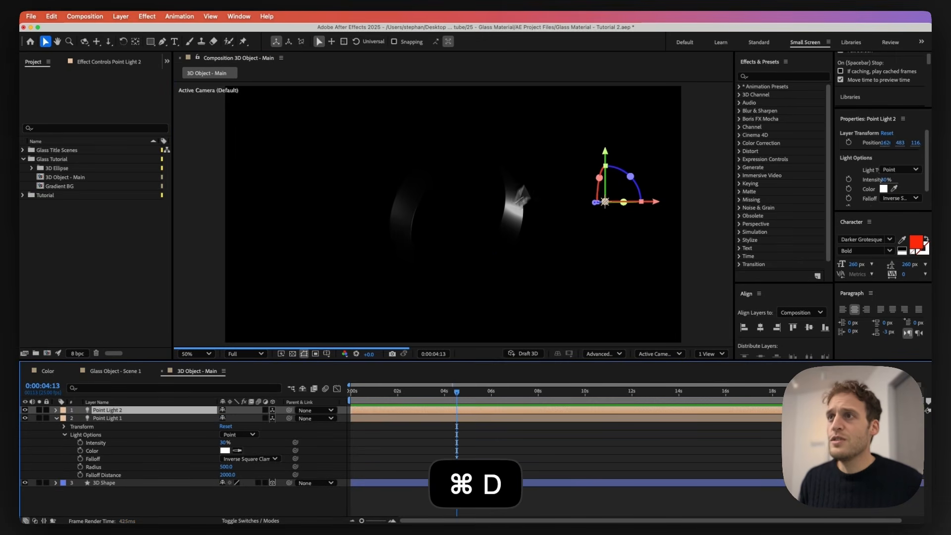
pyautogui.click(609, 161)
pyautogui.moveTo(605, 155); pyautogui.dragTo(555, 337)
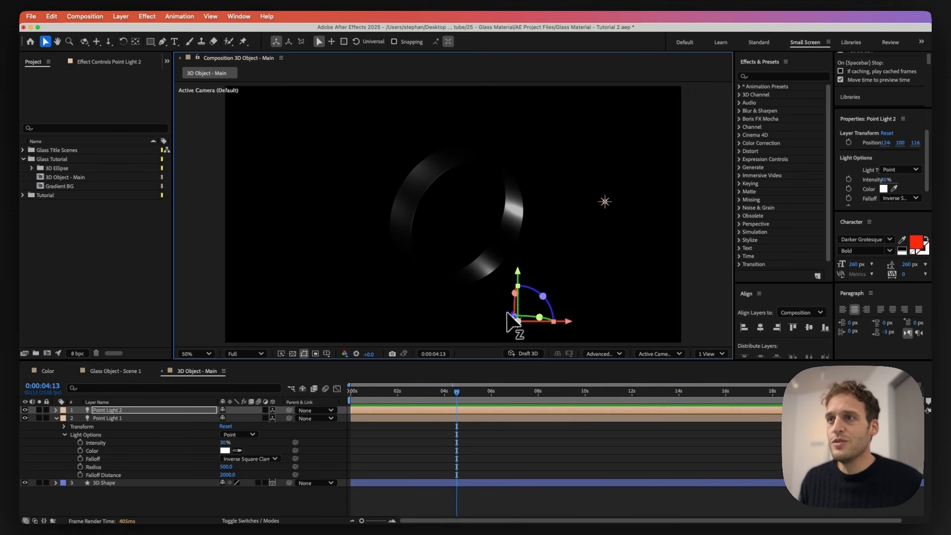
pyautogui.moveTo(507, 313); pyautogui.dragTo(512, 321)
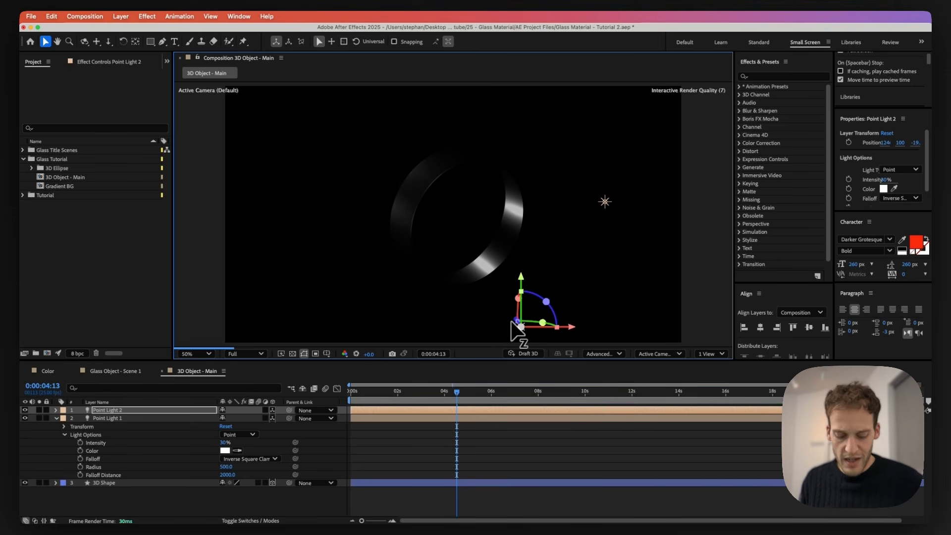
# Duplicate the lower light and raise the copy to the disc's upper right, and place a further duplicate at the frame's left edge.
pyautogui.press('super+d')
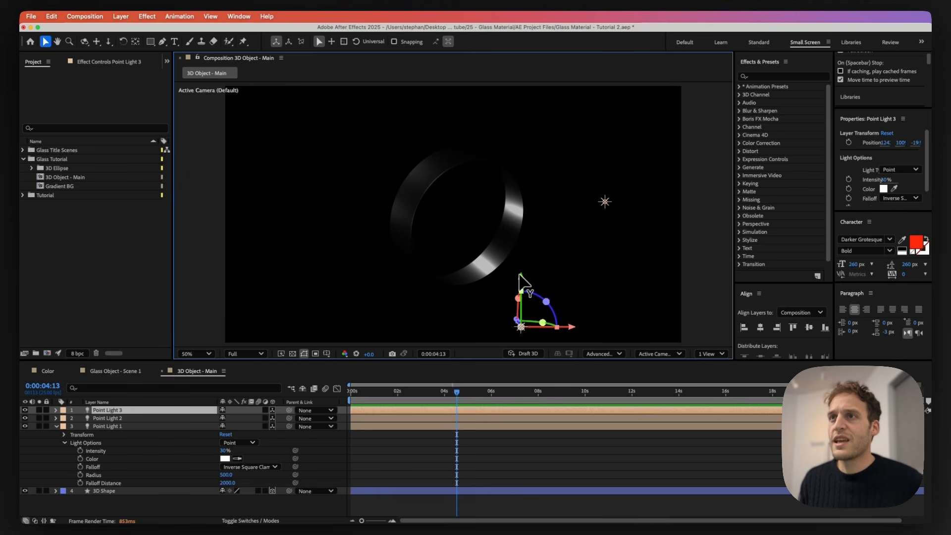
pyautogui.moveTo(521, 273); pyautogui.dragTo(488, 117)
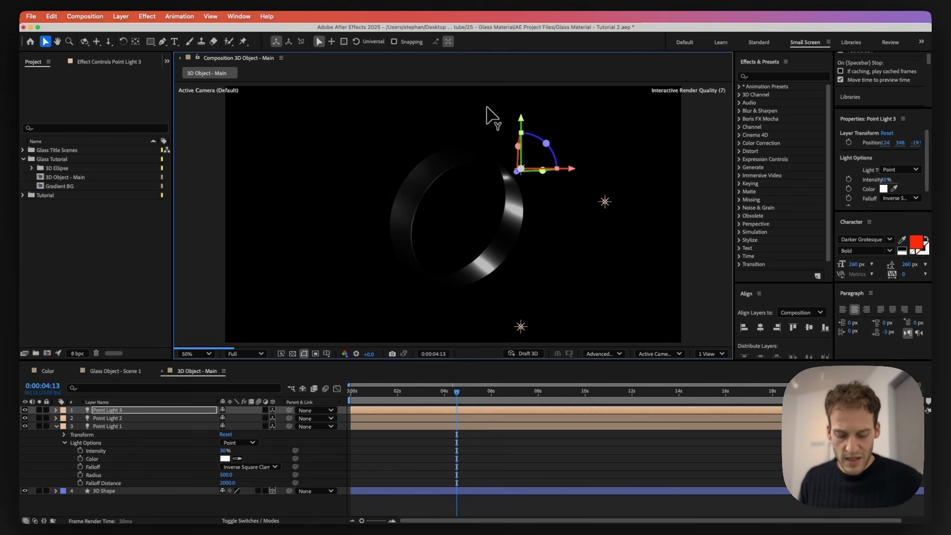
pyautogui.press('super+d')
pyautogui.moveTo(563, 174); pyautogui.dragTo(276, 254)
# Duplicate the light at the left edge of the frame and move the copy straight up, well above the frame.
pyautogui.press('super+d')
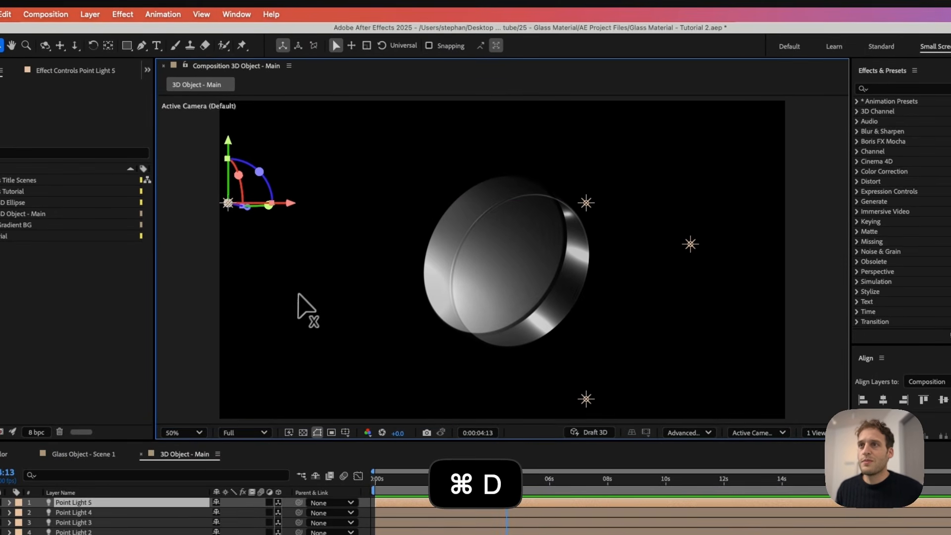
pyautogui.moveTo(228, 149); pyautogui.dragTo(249, 7)
pyautogui.moveTo(320, 183); pyautogui.dragTo(308, 200)
pyautogui.scroll(-2, 307, 202)
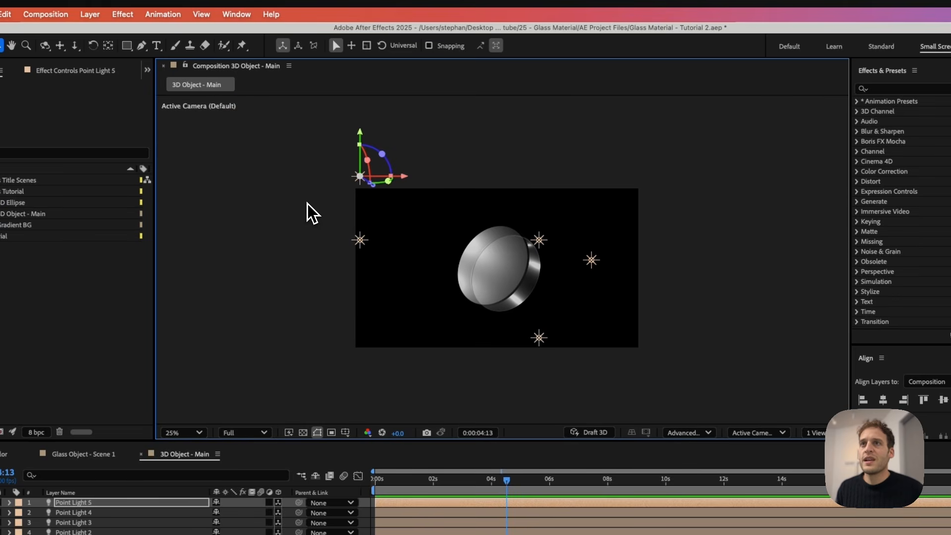
pyautogui.moveTo(366, 148); pyautogui.dragTo(365, 105)
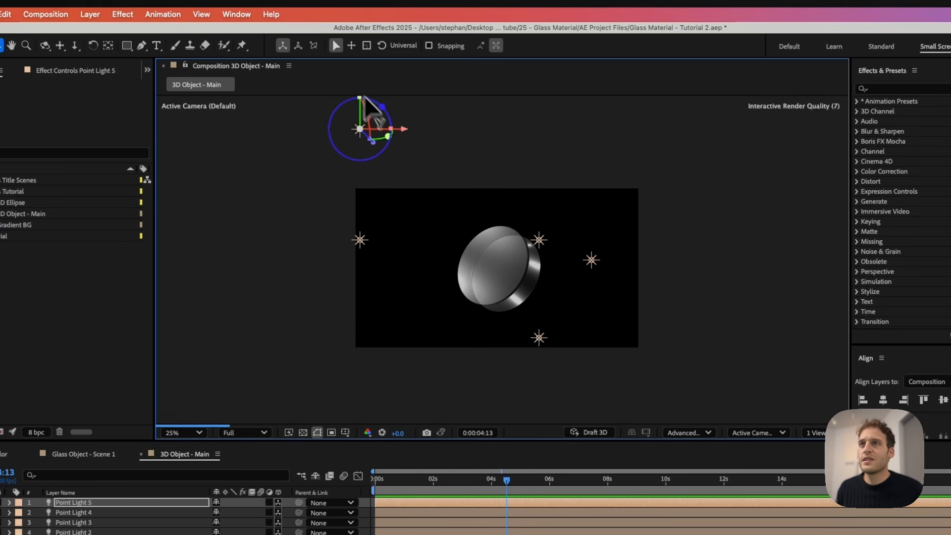
# Move the light above the frame toward the disc, then duplicate the light below the disc and place the copy just below the frame.
pyautogui.moveTo(403, 131); pyautogui.dragTo(444, 177)
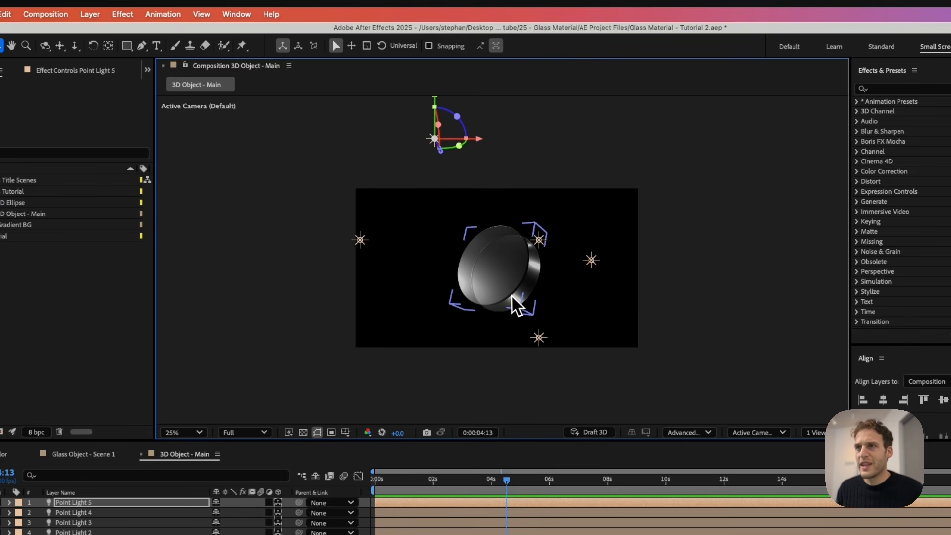
pyautogui.click(539, 338)
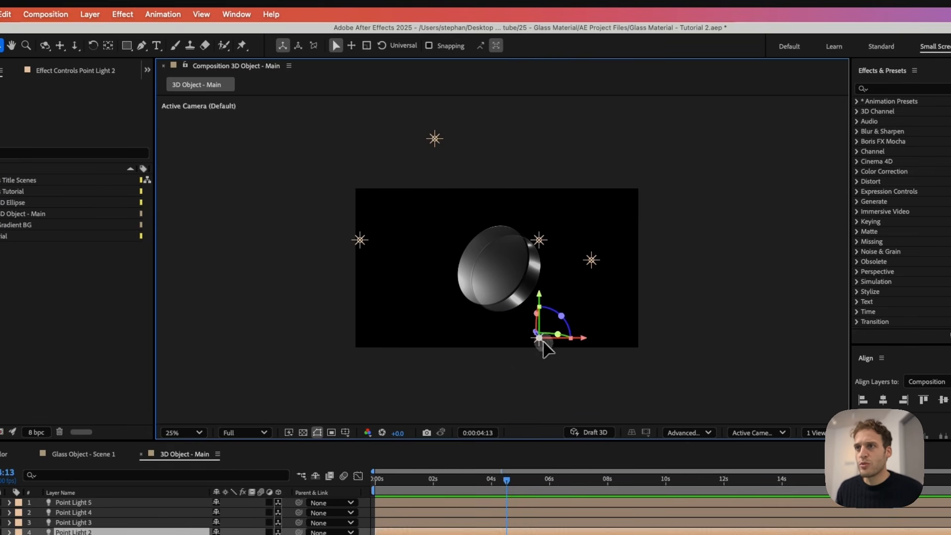
pyautogui.press('super+d')
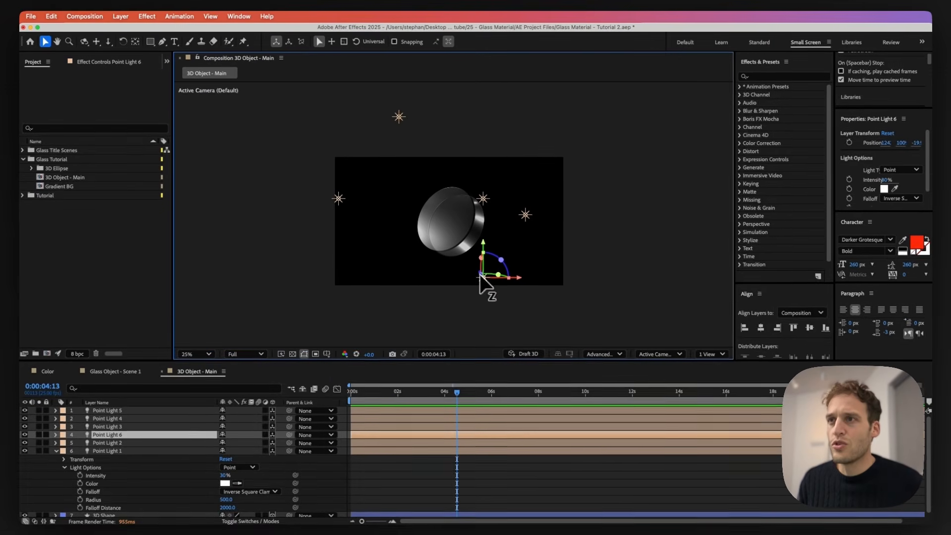
pyautogui.moveTo(481, 281)
pyautogui.mouseDown()
pyautogui.moveTo(509, 301)
pyautogui.moveTo(506, 319)
pyautogui.moveTo(492, 283)
pyautogui.mouseUp()
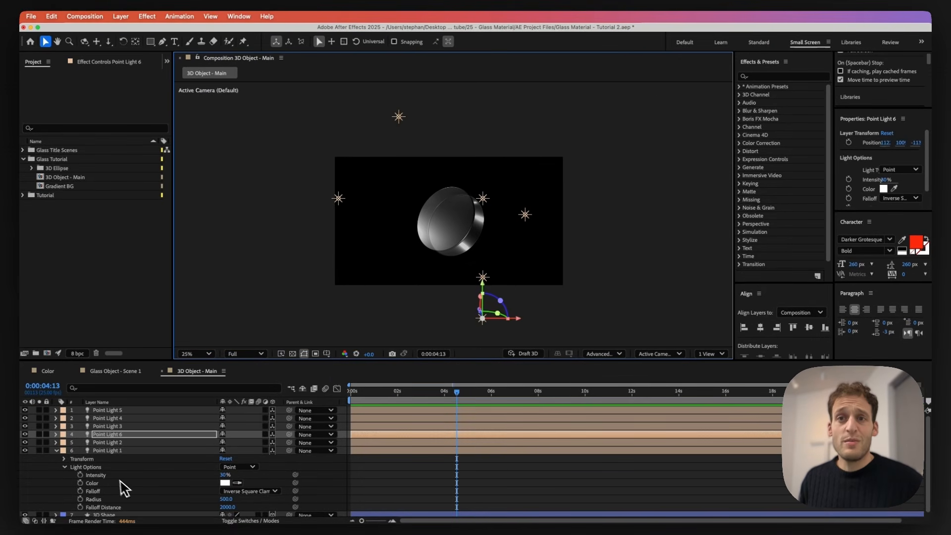
# Rotate the 3D Shape disc sideways so that its front face turns to the right.
pyautogui.scroll(-1, 121, 473)
pyautogui.click(105, 514)
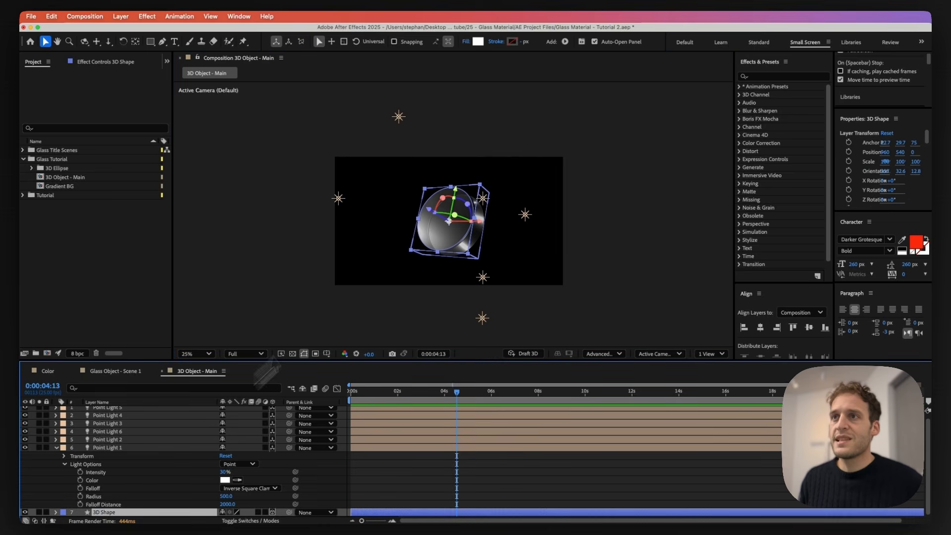
pyautogui.moveTo(442, 215); pyautogui.dragTo(597, 198)
# Move Point Light 3 out to the frame's upper-right corner and shift Point Light 1 slightly further right.
pyautogui.click(483, 198)
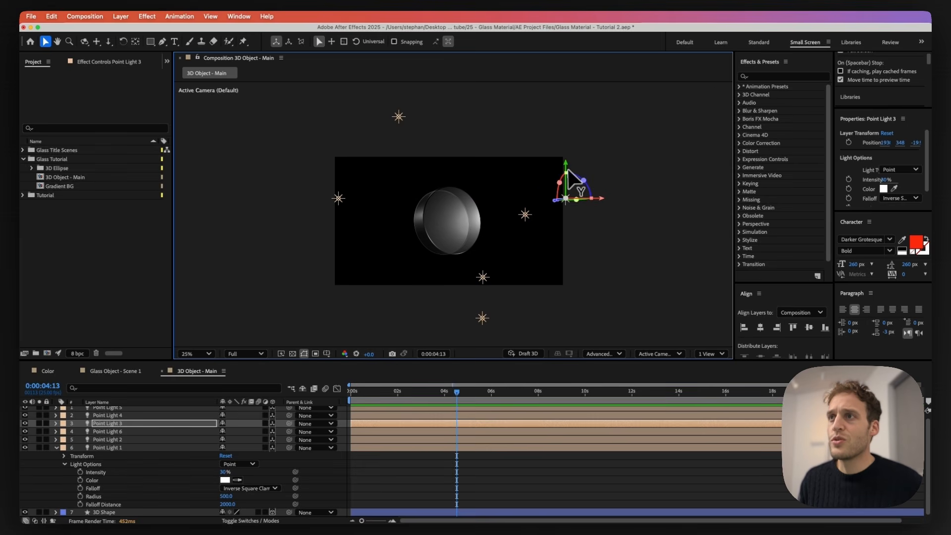
pyautogui.moveTo(569, 170); pyautogui.dragTo(547, 139)
pyautogui.click(525, 214)
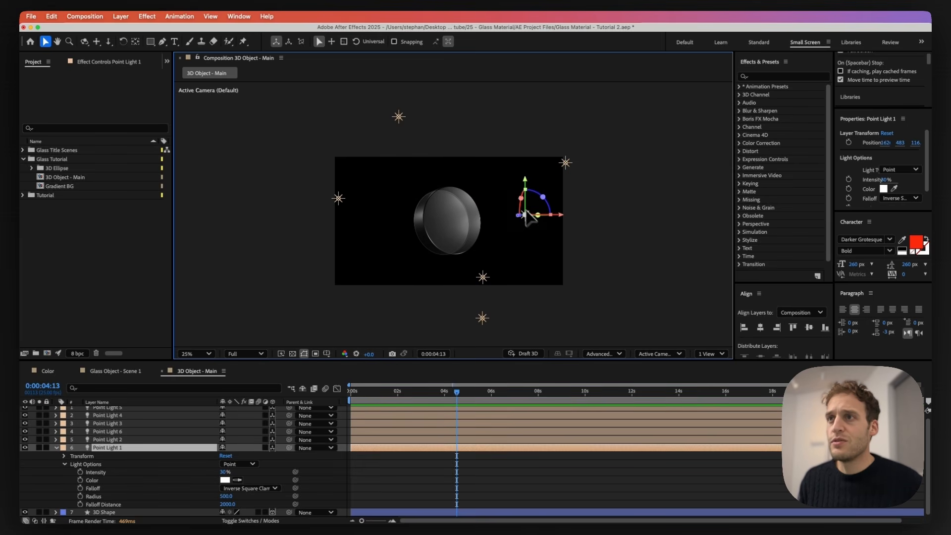
pyautogui.moveTo(551, 220); pyautogui.dragTo(573, 220)
# Duplicate the light at the frame's left edge, move the copy down to the lower-left corner, and rotate the disc to a new angle.
pyautogui.click(338, 199)
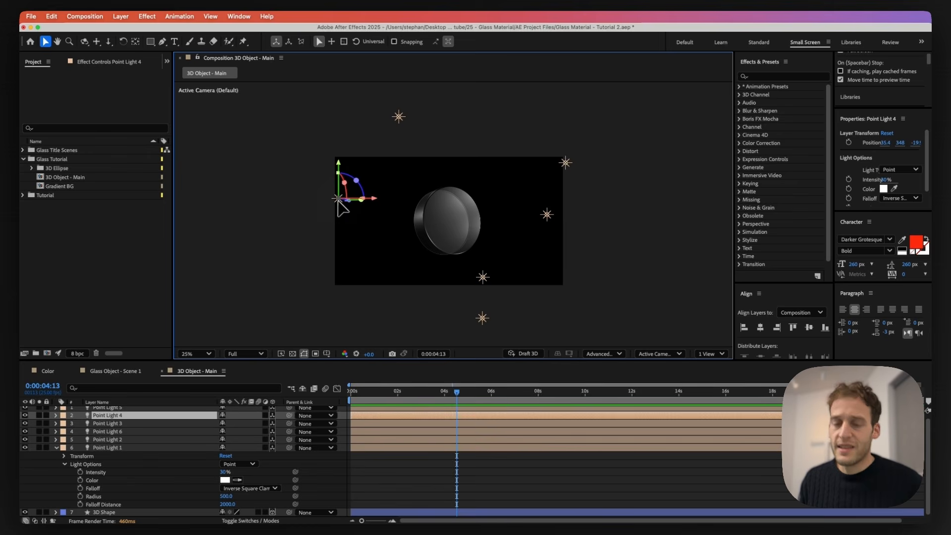
pyautogui.press('super+d')
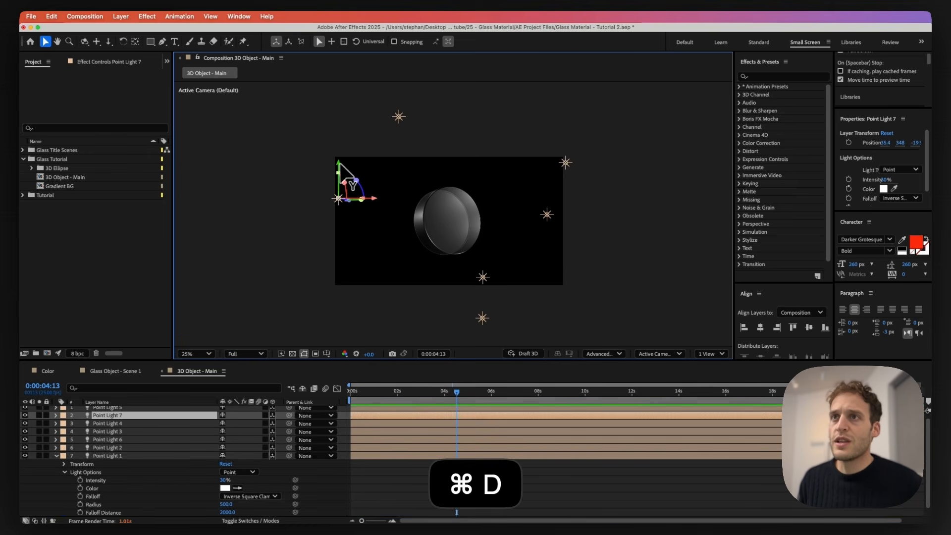
pyautogui.moveTo(347, 174); pyautogui.dragTo(367, 285)
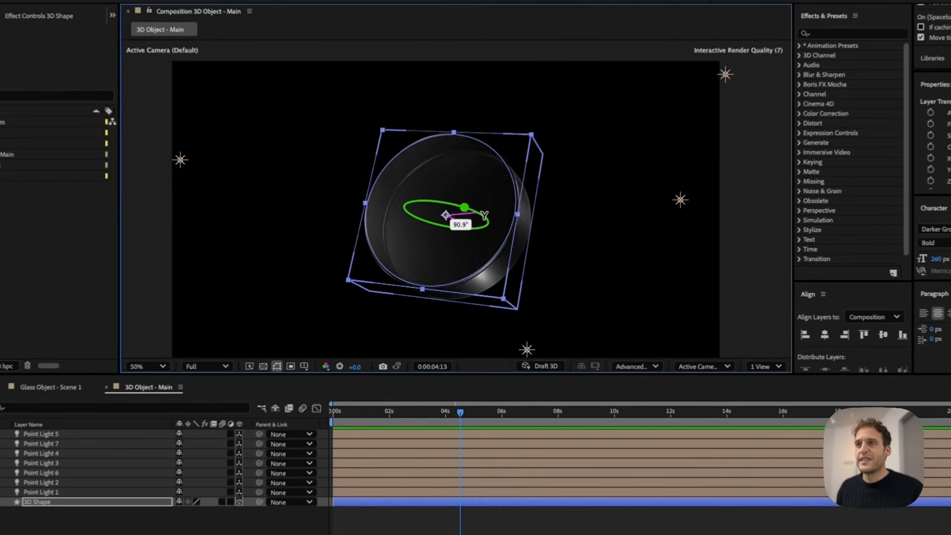
pyautogui.moveTo(444, 225); pyautogui.dragTo(446, 227)
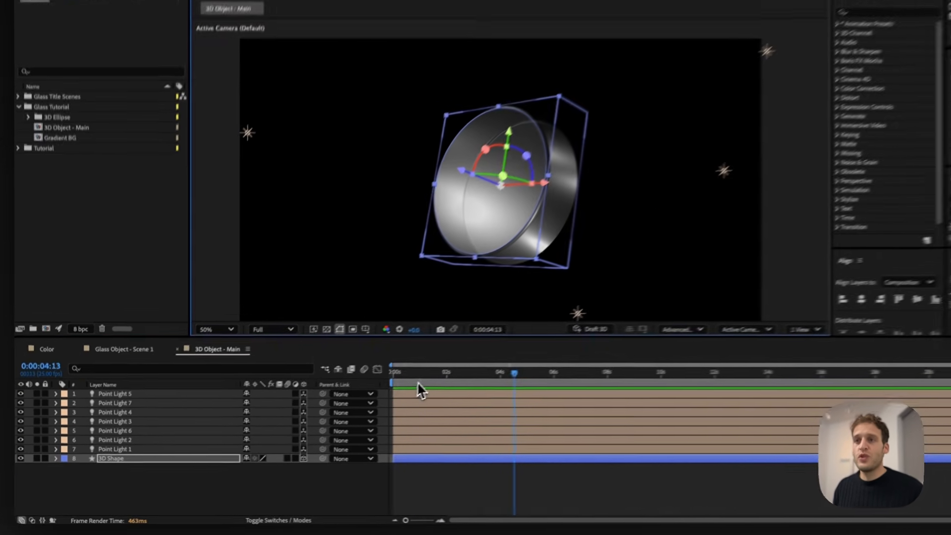
# Set starting keyframes for the 3D Shape's X, Y and Z Rotation at 0:00:00:00.
pyautogui.click(353, 395)
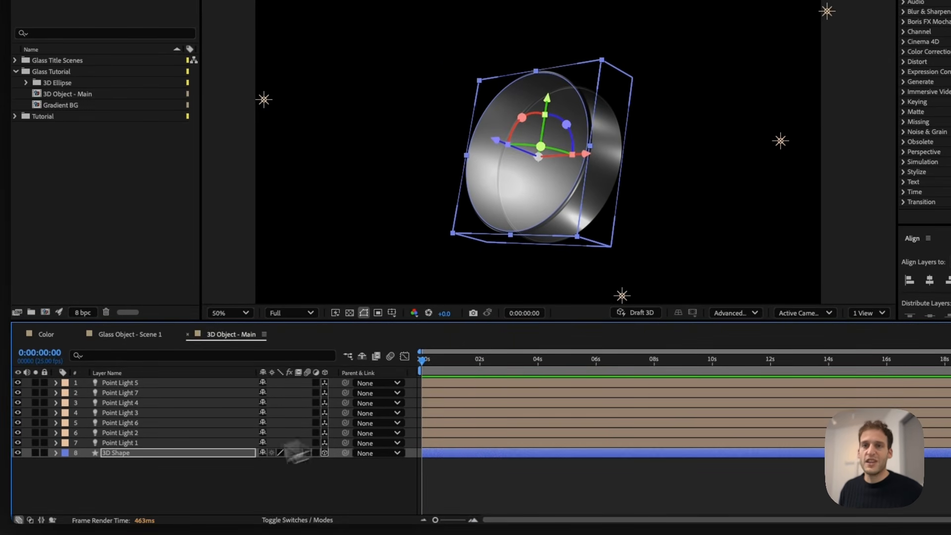
pyautogui.press('r')
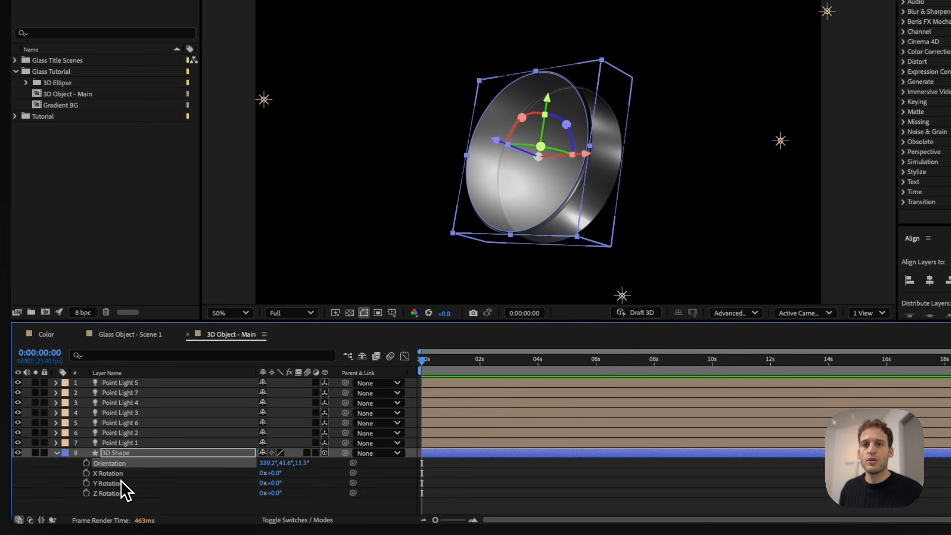
pyautogui.click(105, 475)
pyautogui.keyDown('shift'); pyautogui.click(105, 494); pyautogui.keyUp('shift')
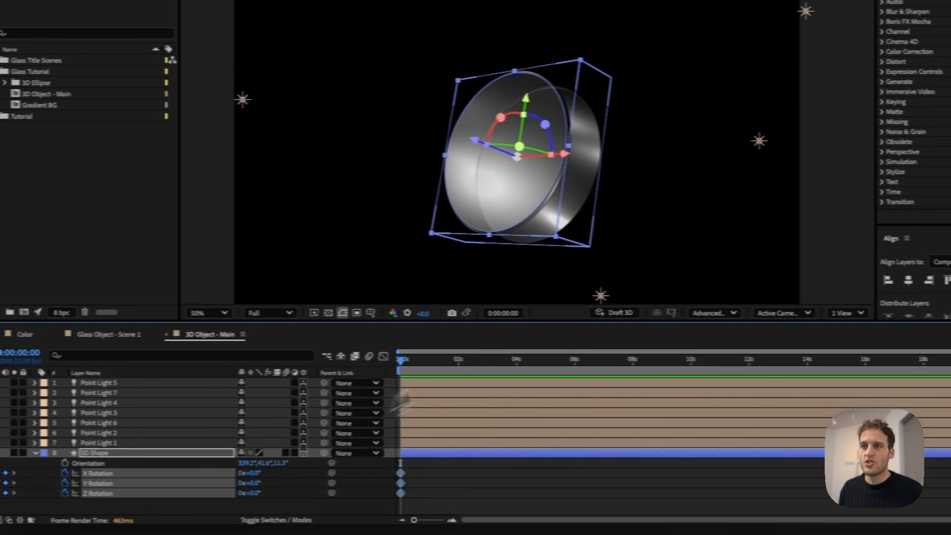
# At 0:00:07:24, set the 3D Shape's X Rotation to 205°, Y Rotation to 181° and Z Rotation to 128°.
pyautogui.moveTo(513, 358); pyautogui.dragTo(652, 365)
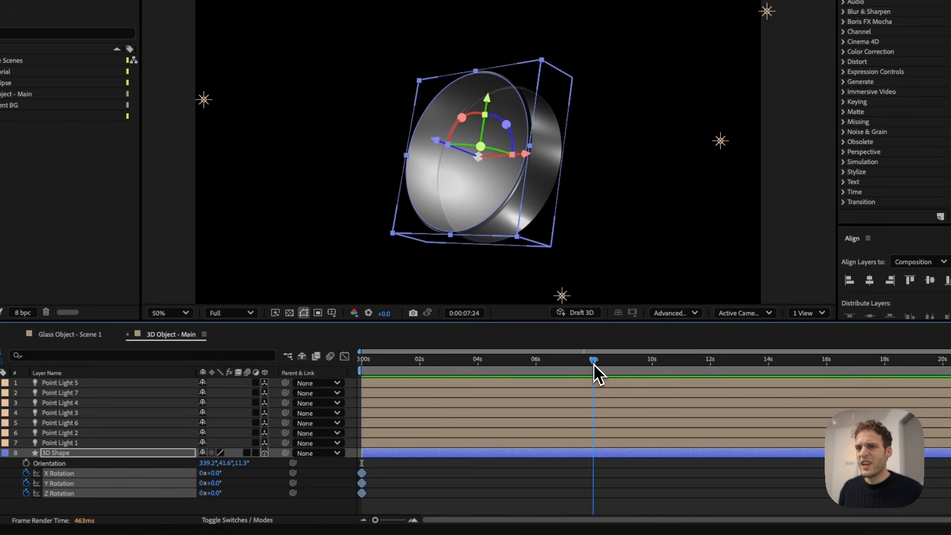
pyautogui.moveTo(223, 477); pyautogui.dragTo(310, 457)
pyautogui.moveTo(222, 485); pyautogui.dragTo(276, 486)
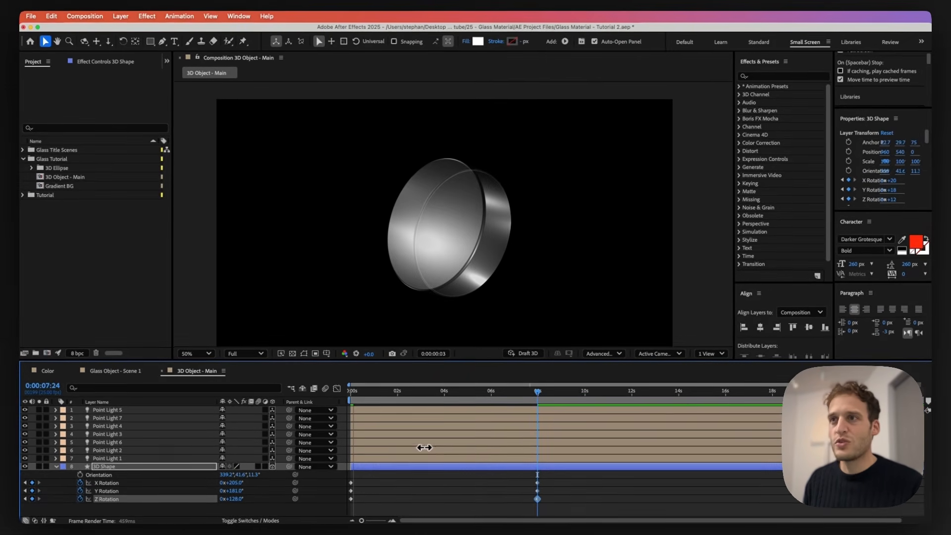
# Turn on Draft 3D and preview the disc's rotation animation.
pyautogui.press('space')
pyautogui.click(514, 355)
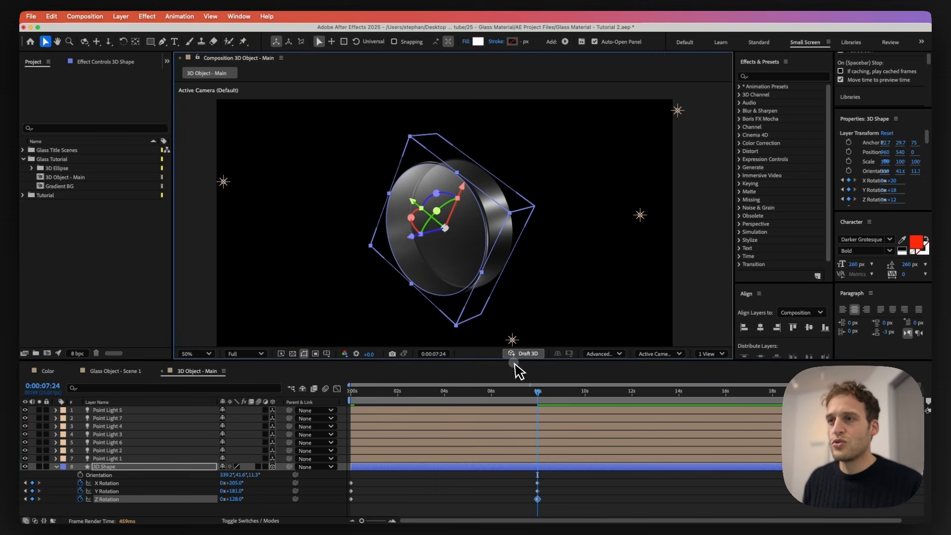
pyautogui.press('space')
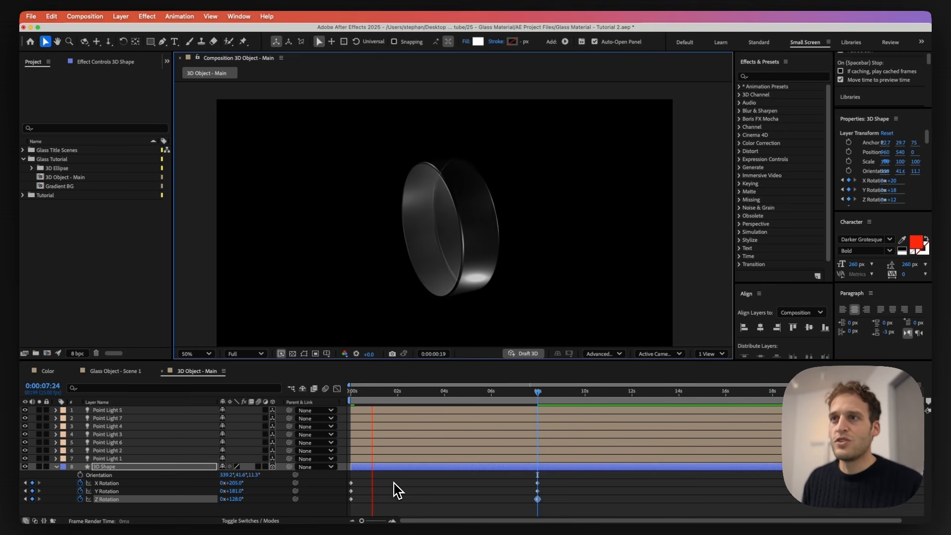
pyautogui.click(395, 483)
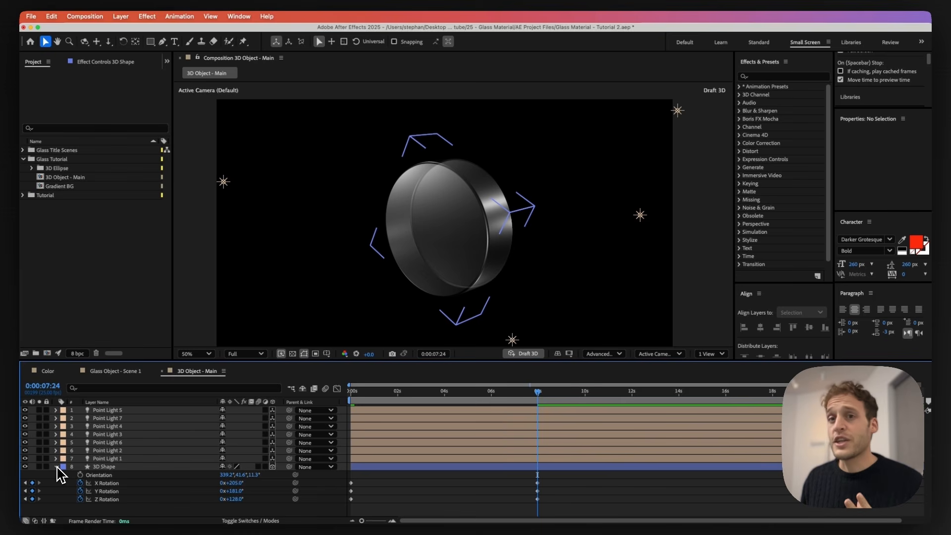
# Collapse the 3D Shape layer's properties and copy all seven point lights.
pyautogui.click(56, 466)
pyautogui.click(112, 458)
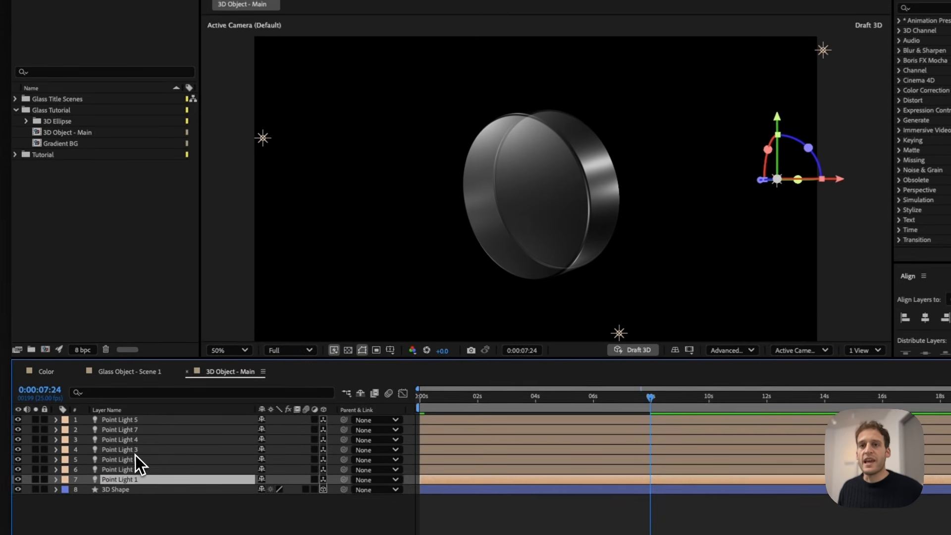
pyautogui.keyDown('shift'); pyautogui.click(125, 421); pyautogui.keyUp('shift')
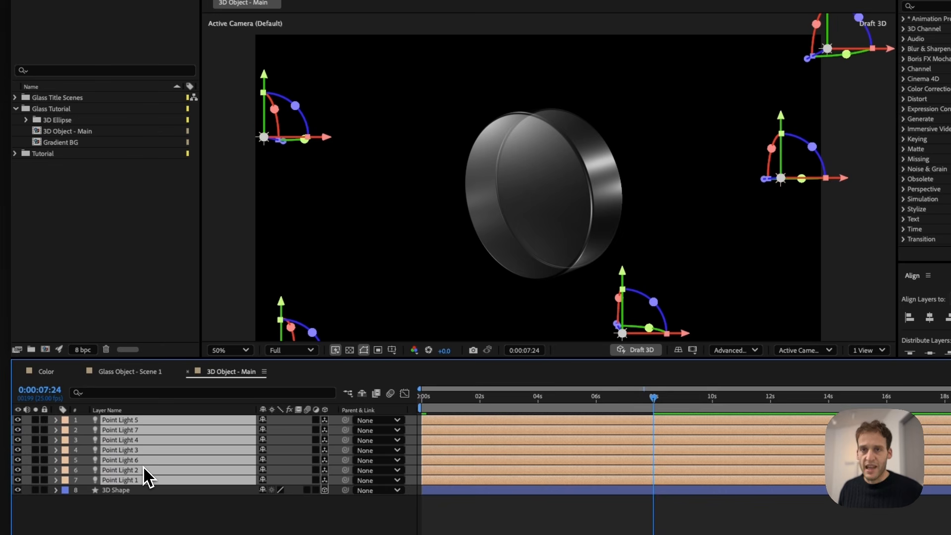
pyautogui.press('super+c')
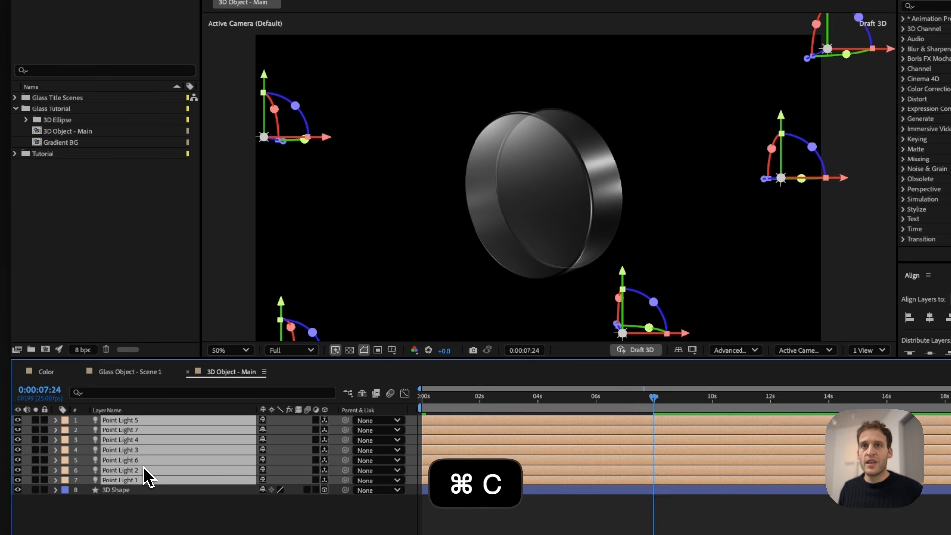
# Create a new composition from 3D Object - Main and paste the copied point lights into it.
pyautogui.click(61, 134)
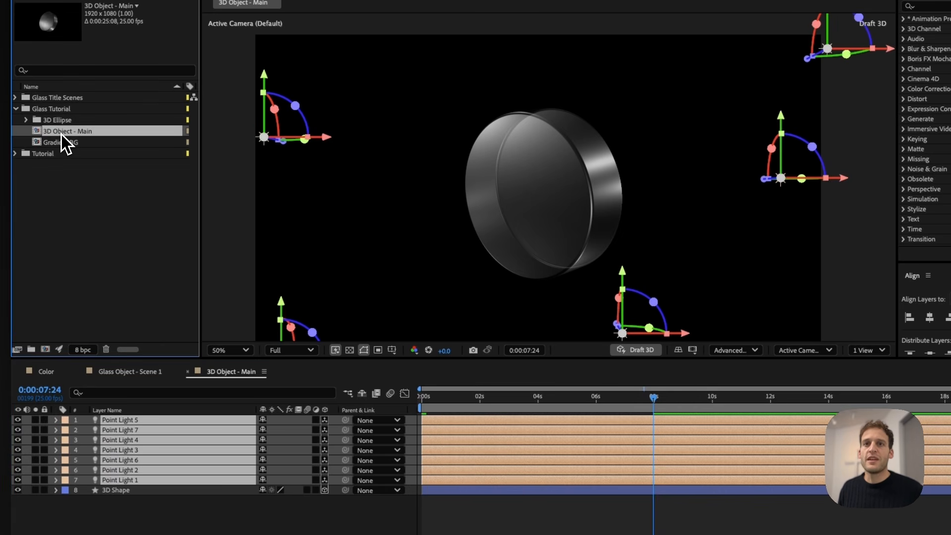
pyautogui.moveTo(61, 135); pyautogui.dragTo(49, 351)
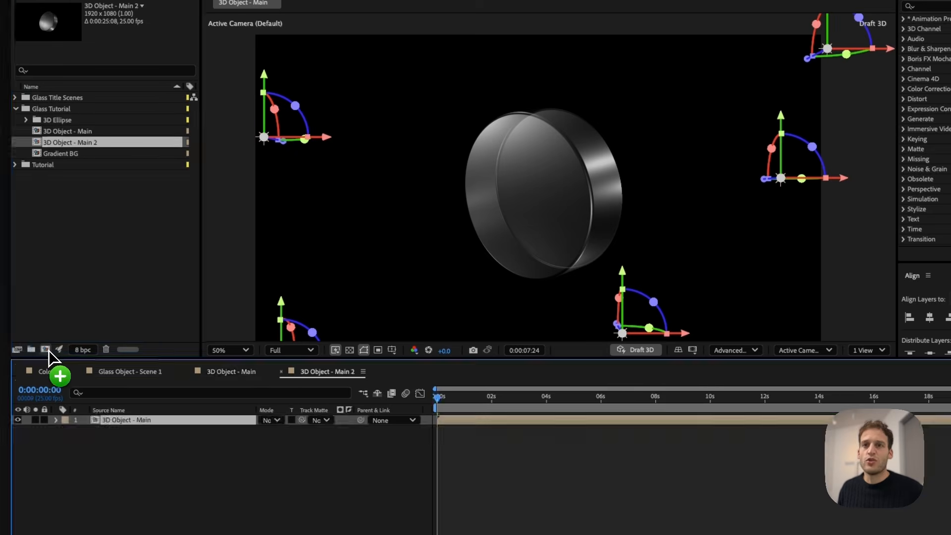
pyautogui.click(123, 489)
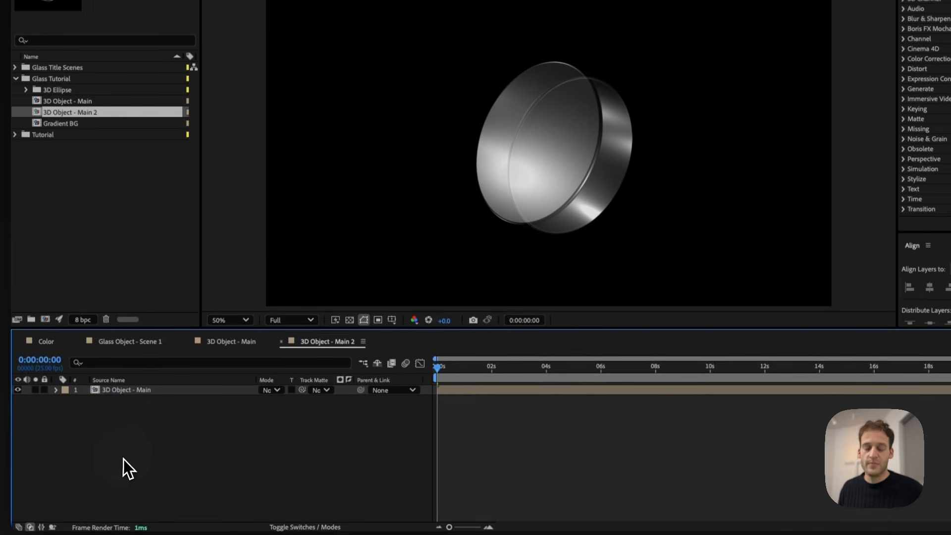
pyautogui.press('super+v')
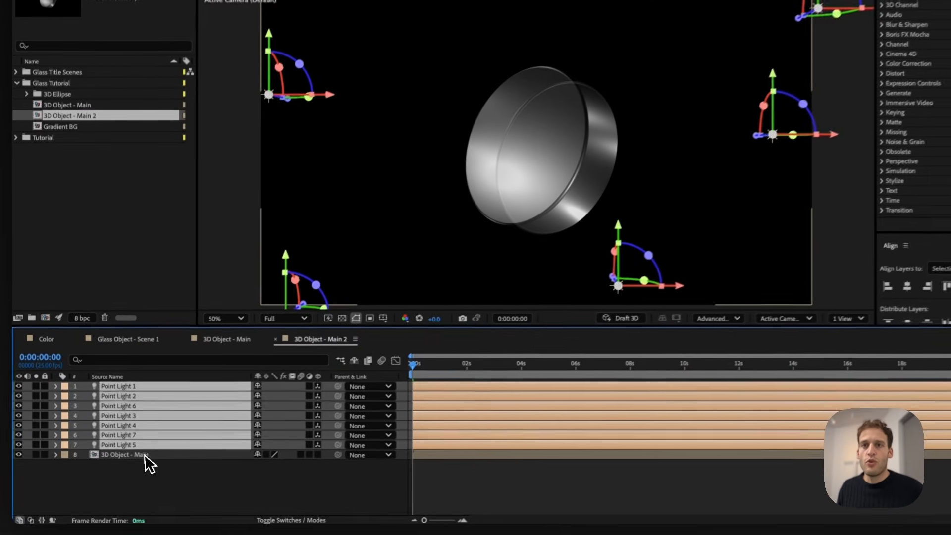
# Enable Collapse Transformations on the nested 3D Object - Main layer.
pyautogui.click(126, 467)
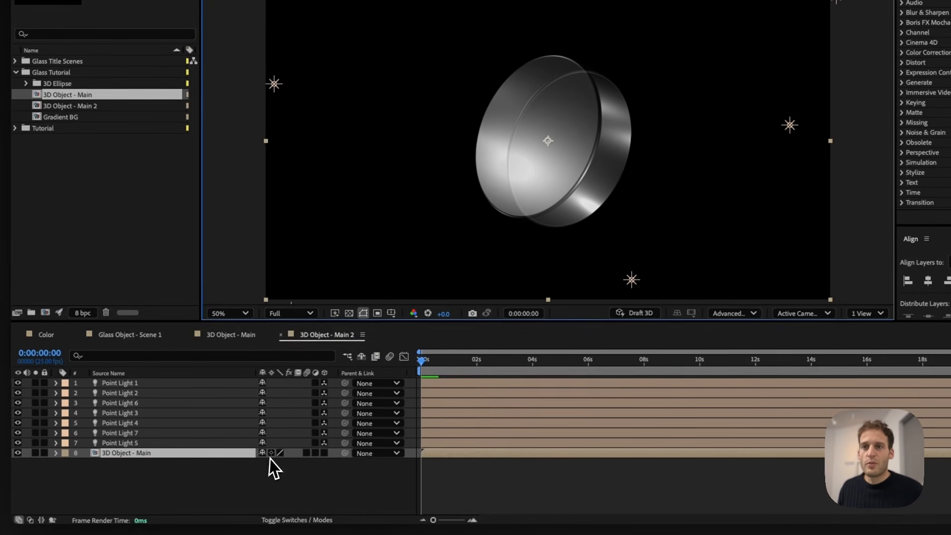
pyautogui.click(208, 455)
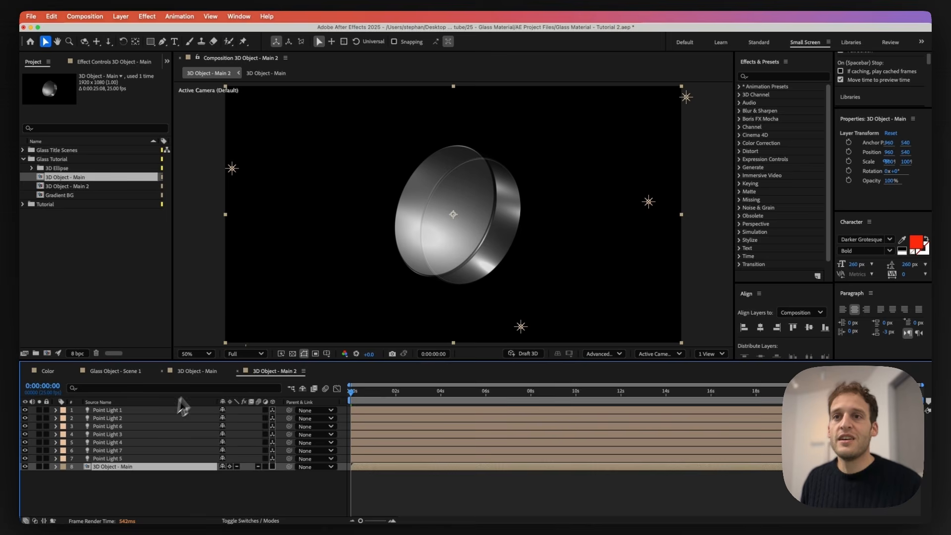
# Delete all seven point lights from the original 3D Object - Main composition, keeping only the 3D Shape layer.
pyautogui.click(197, 372)
pyautogui.click(257, 371)
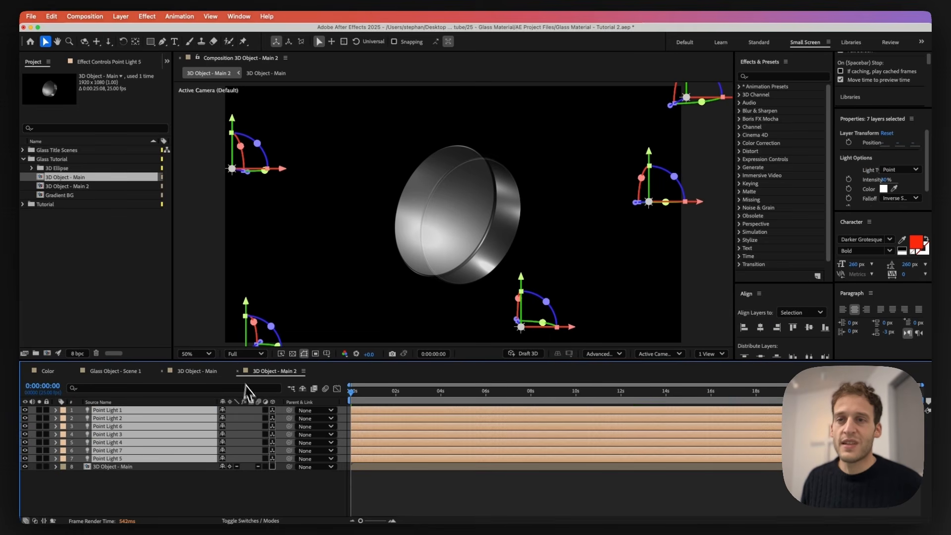
pyautogui.click(183, 372)
pyautogui.click(102, 497)
pyautogui.click(107, 458)
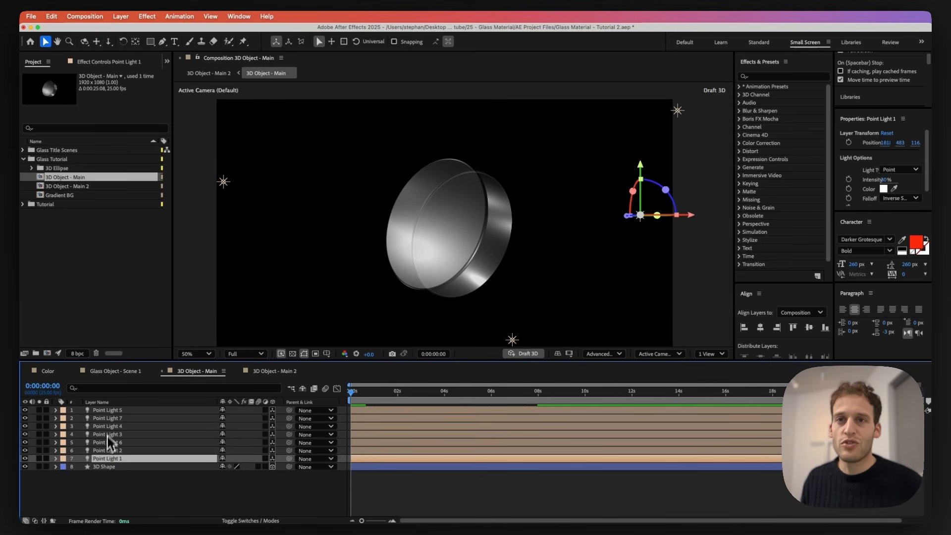
pyautogui.keyDown('shift'); pyautogui.click(112, 413); pyautogui.keyUp('shift')
pyautogui.press('BackSpace')
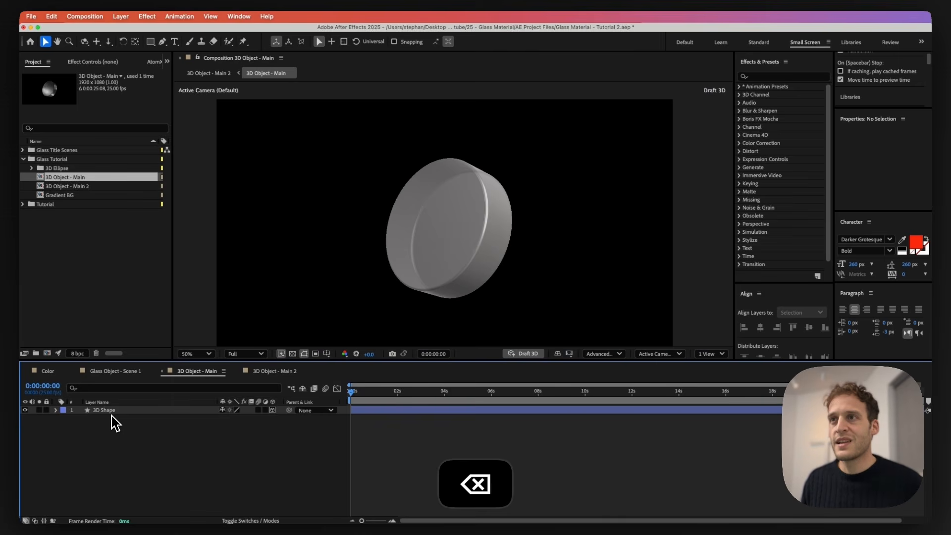
# Return to the 3D Object - Main 2 composition and check the lighting on the nested 3D Object - Main layer.
pyautogui.click(290, 378)
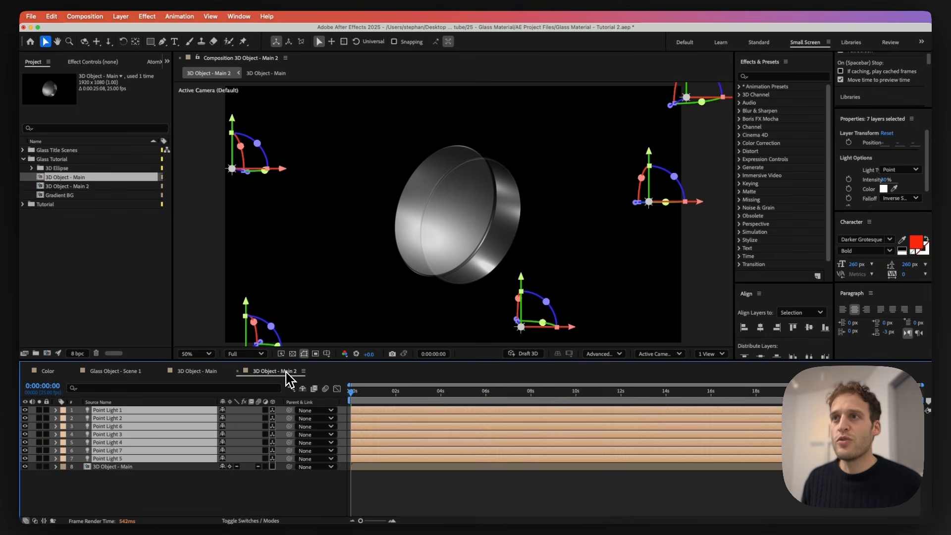
pyautogui.click(111, 468)
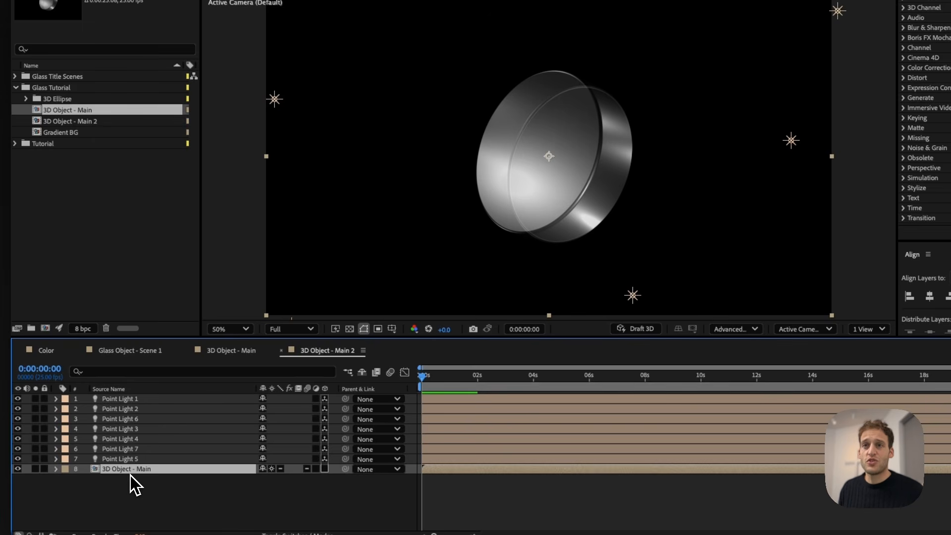
pyautogui.click(220, 353)
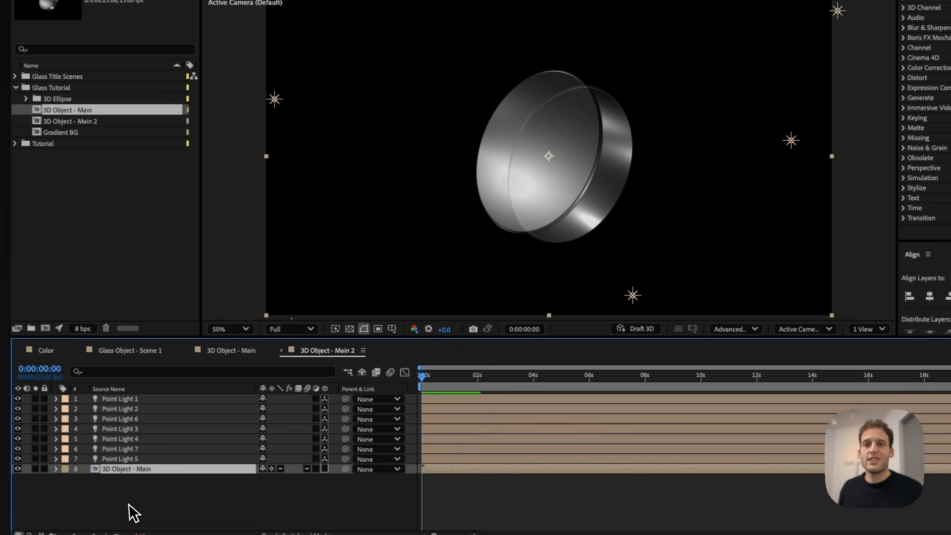
pyautogui.click(126, 502)
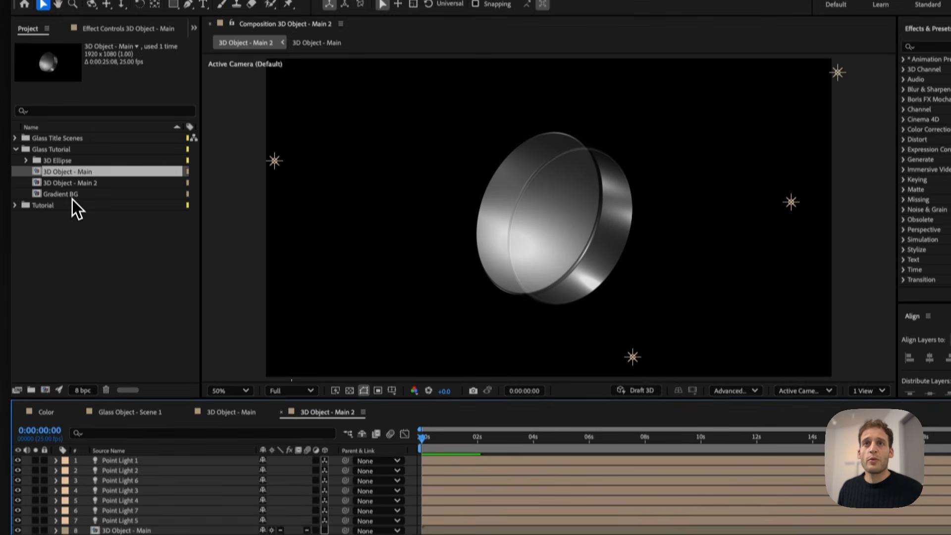
# Rename the 3D Object - Main 2 composition as 3D Object - Red.
pyautogui.click(71, 122)
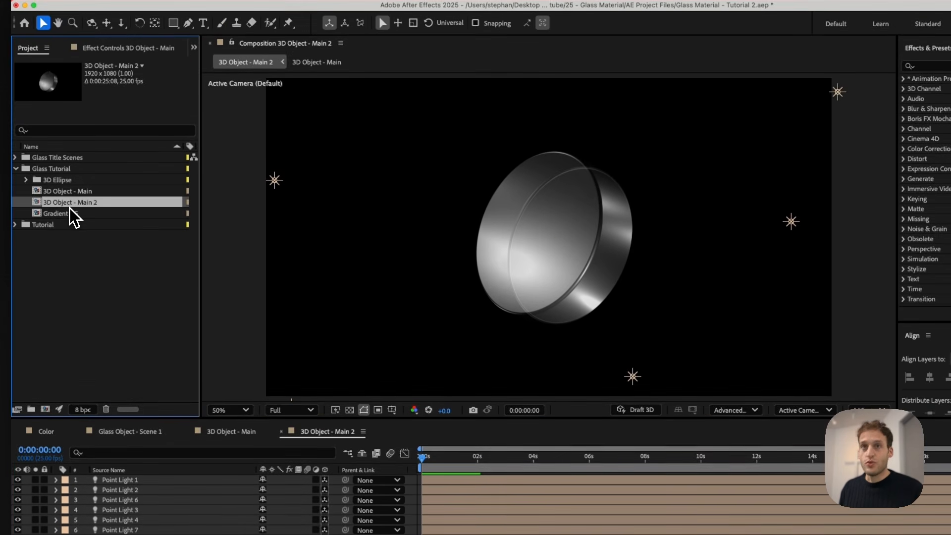
pyautogui.press('Return')
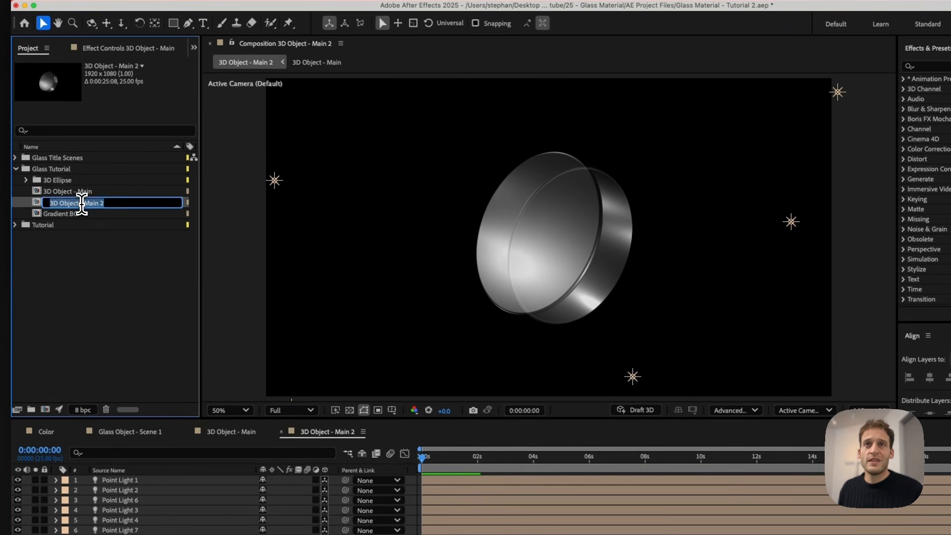
pyautogui.write('Red')
pyautogui.press('Return')
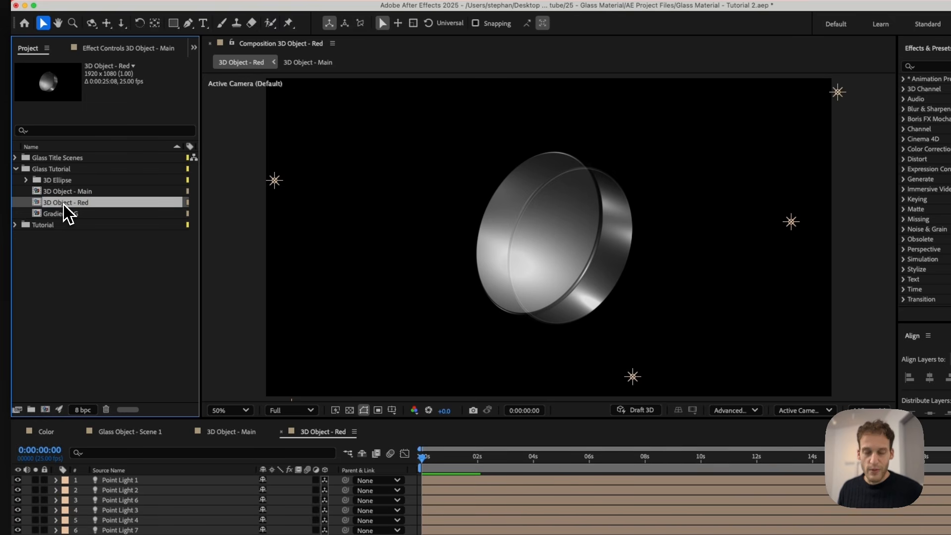
# Duplicate the 3D Object - Red composition and rename the copy as 3D Object - Blue.
pyautogui.press('super+d')
pyautogui.press('Return')
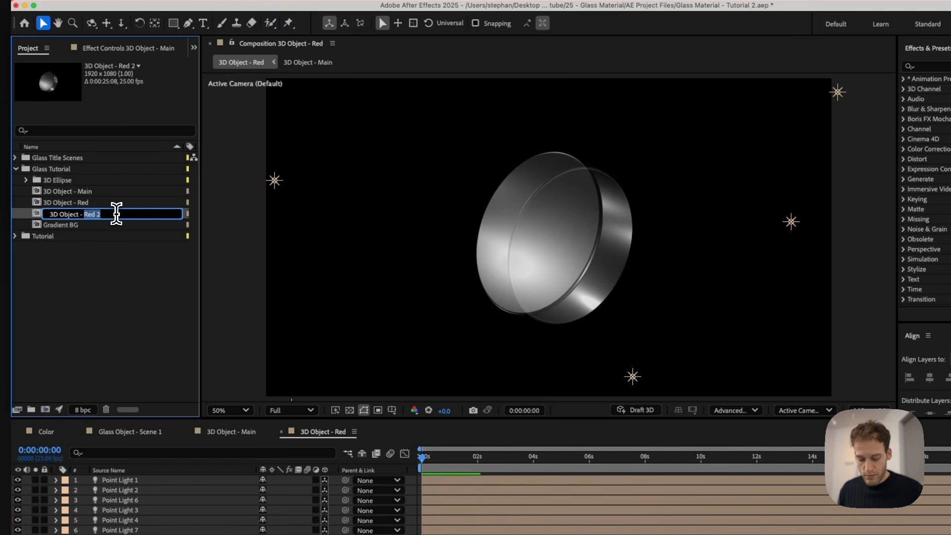
pyautogui.write('Blue')
pyautogui.press('Return')
# Duplicate the 3D Object - Blue composition and rename the copy as 3D Object - Green.
pyautogui.press('super+d')
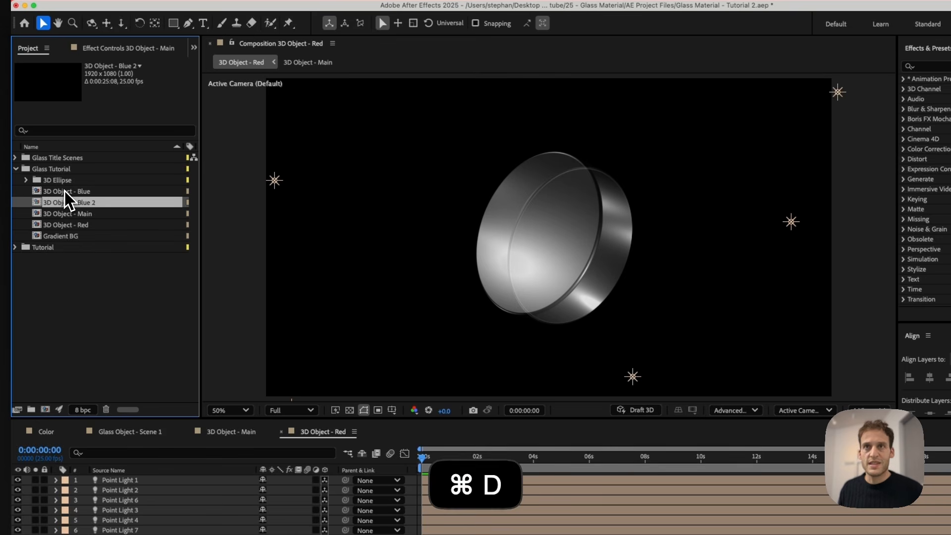
pyautogui.press('Return')
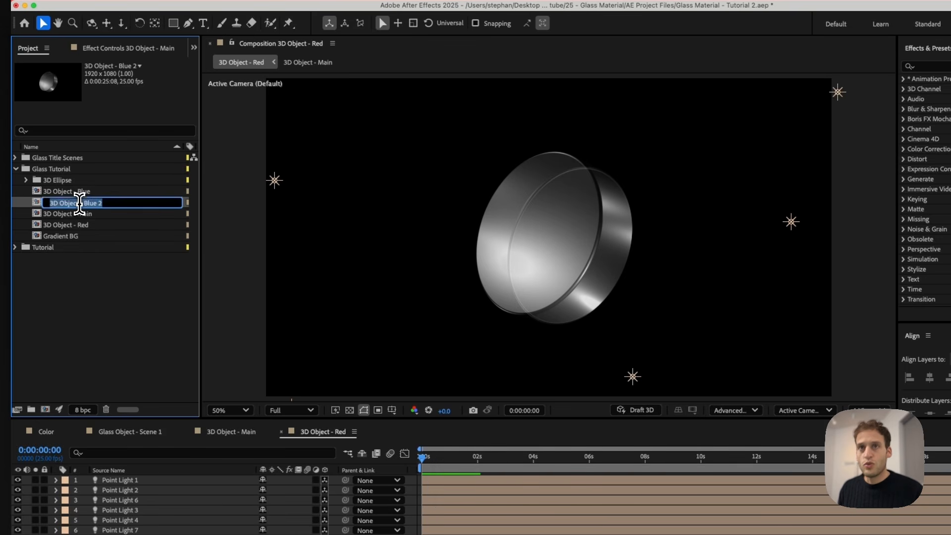
pyautogui.press('Right')
pyautogui.press('BackSpace')
pyautogui.press('BackSpace')
pyautogui.press('BackSpace')
pyautogui.press('BackSpace')
pyautogui.press('BackSpace')
pyautogui.press('BackSpace')
pyautogui.write('Green')
pyautogui.press('Return')
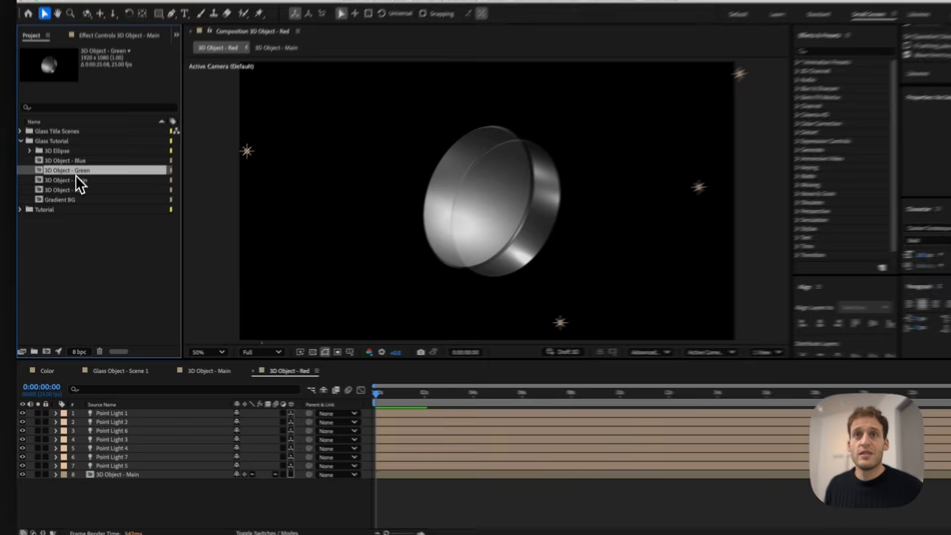
# In the 3D Object - Green composition, shift all seven point lights together slightly in the positive X direction.
pyautogui.doubleClick(74, 186)
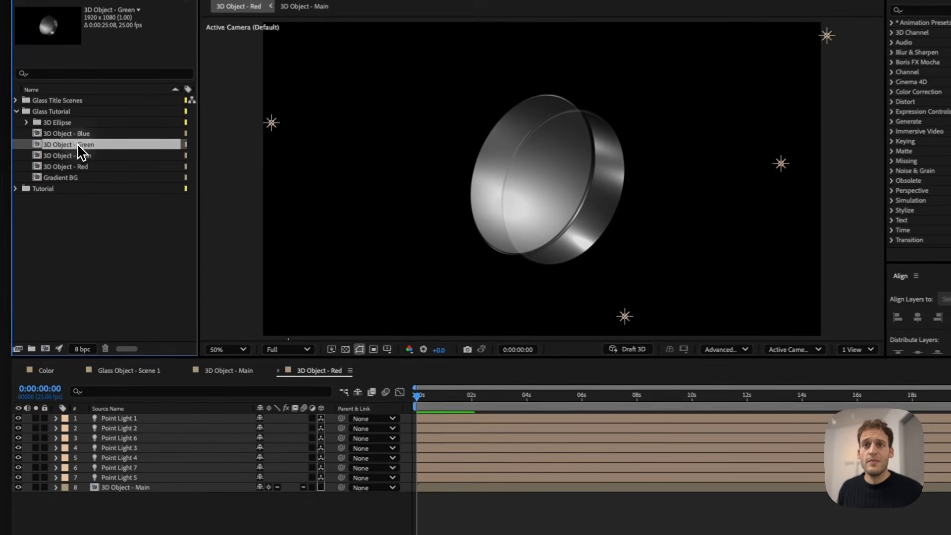
pyautogui.click(113, 459)
pyautogui.keyDown('shift'); pyautogui.click(120, 421); pyautogui.keyUp('shift')
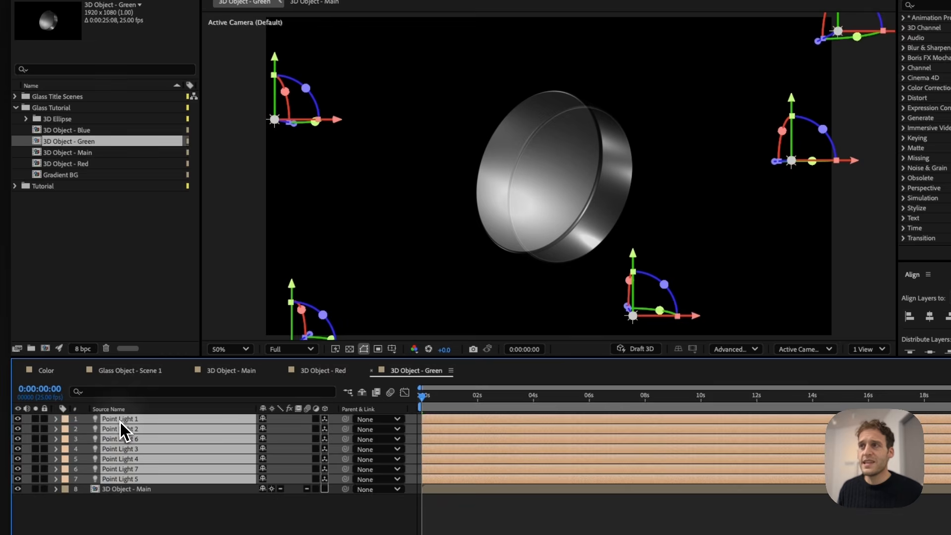
pyautogui.moveTo(693, 317); pyautogui.dragTo(695, 318)
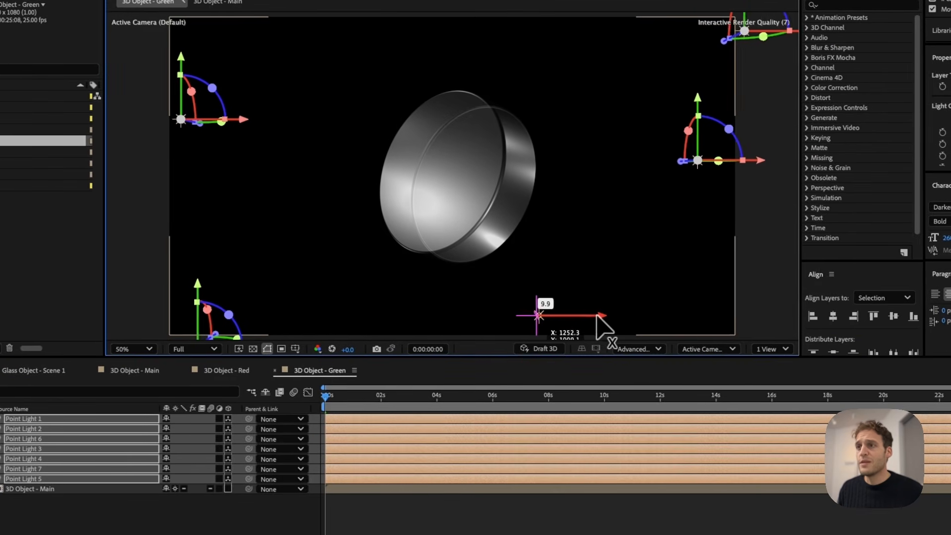
pyautogui.moveTo(597, 316); pyautogui.dragTo(609, 314)
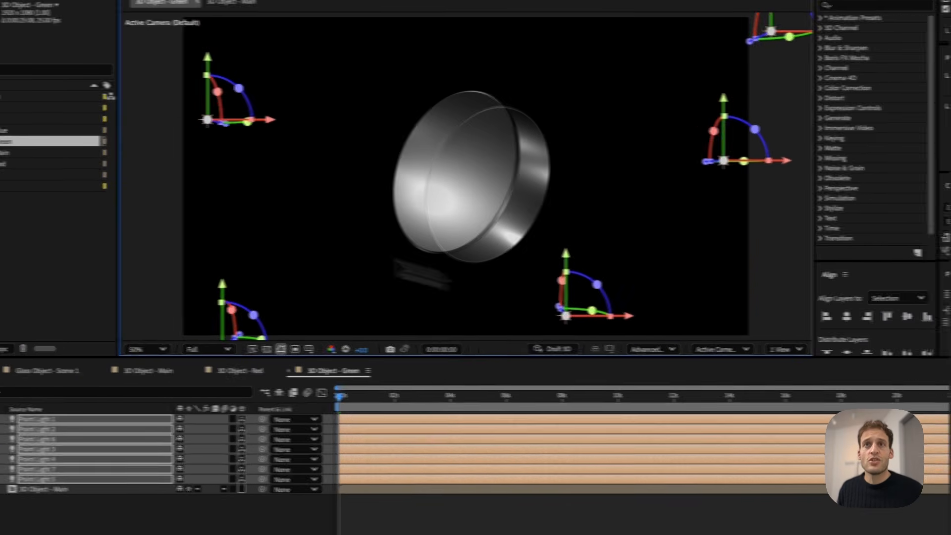
# In the 3D Object - Blue composition, shift all seven point lights together in the positive X direction, farther than in the Green one.
pyautogui.doubleClick(66, 132)
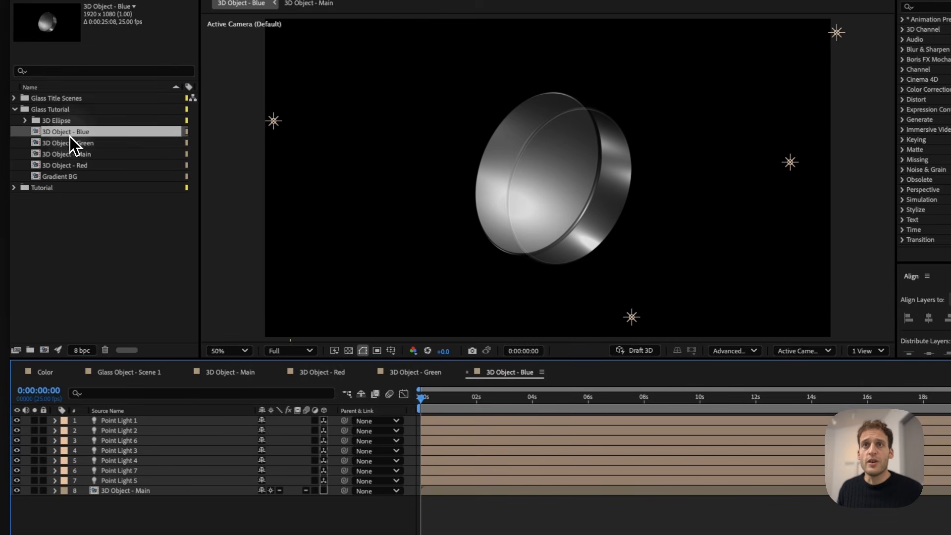
pyautogui.click(135, 481)
pyautogui.keyDown('shift'); pyautogui.click(118, 421); pyautogui.keyUp('shift')
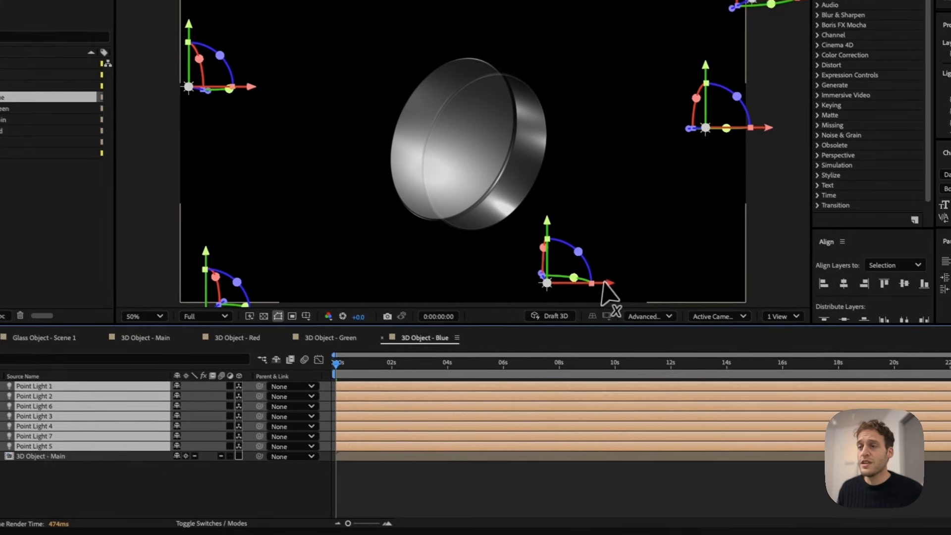
pyautogui.moveTo(696, 315); pyautogui.dragTo(709, 315)
pyautogui.moveTo(615, 278); pyautogui.dragTo(653, 278)
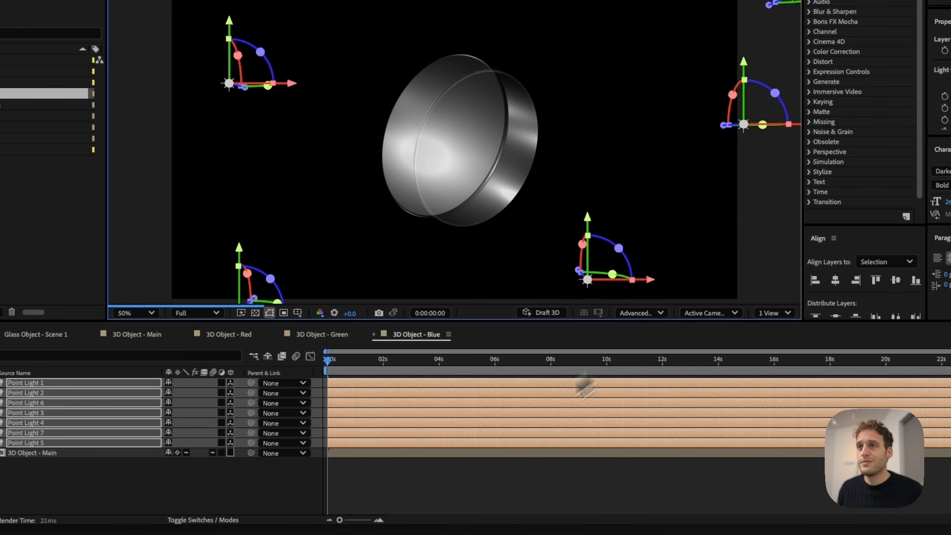
pyautogui.click(282, 491)
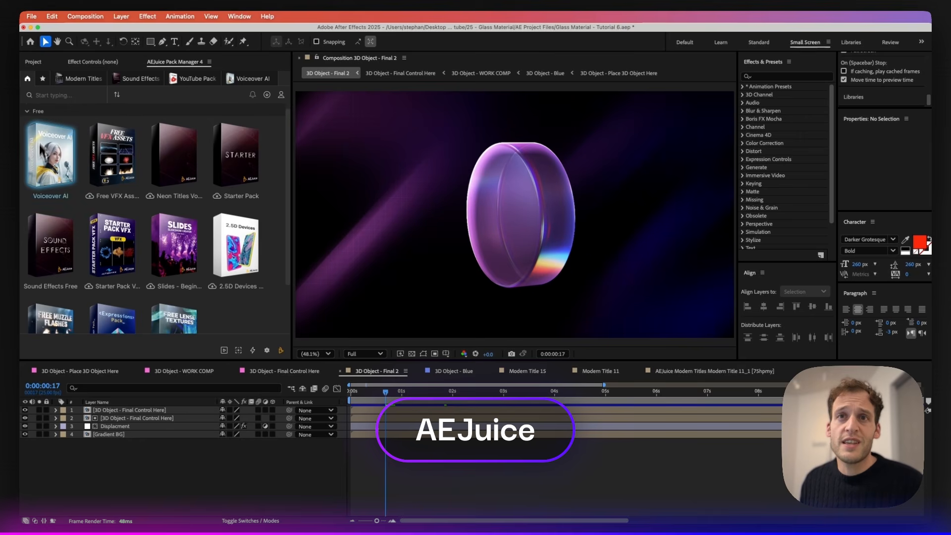
# Look through the free AEJuice packs and preview the glitch sounds in the Sound Effects pack.
pyautogui.scroll(-2, 261, 322)
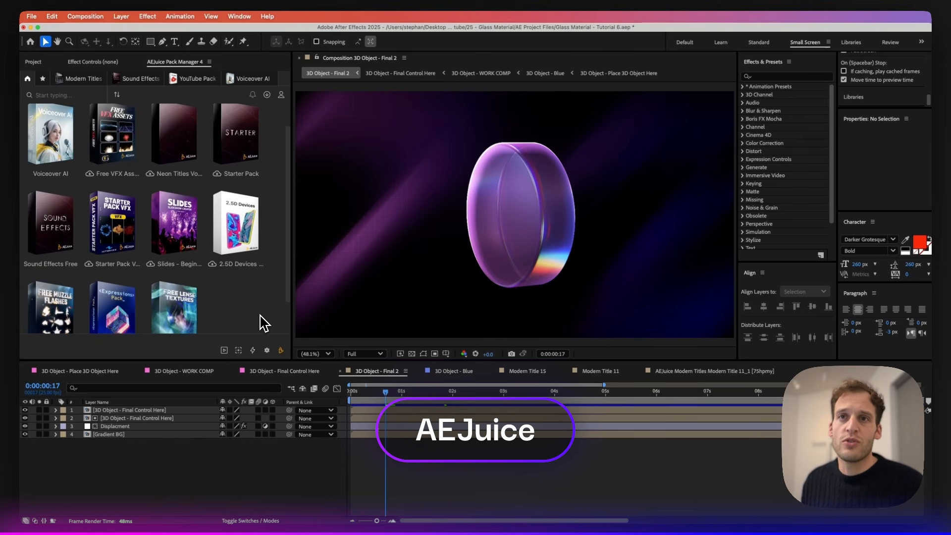
pyautogui.scroll(2, 256, 305)
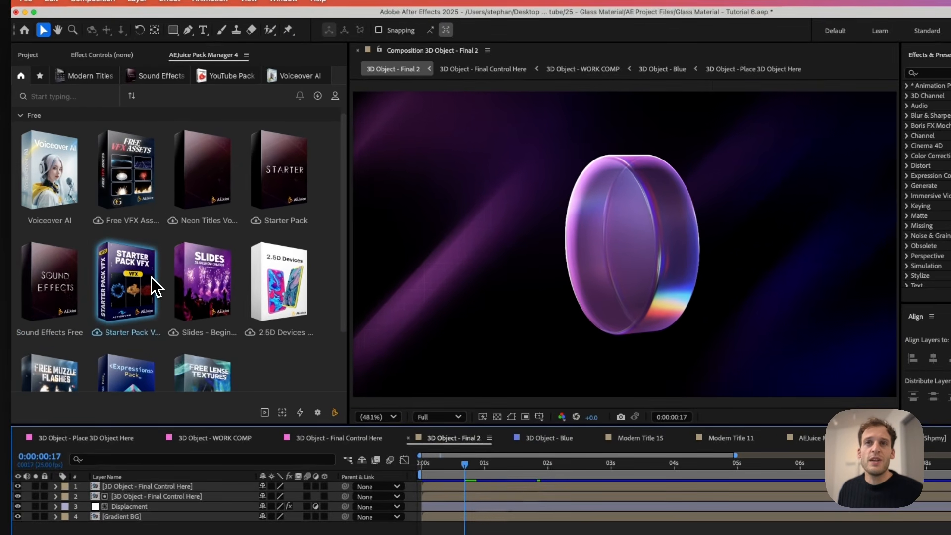
pyautogui.click(57, 297)
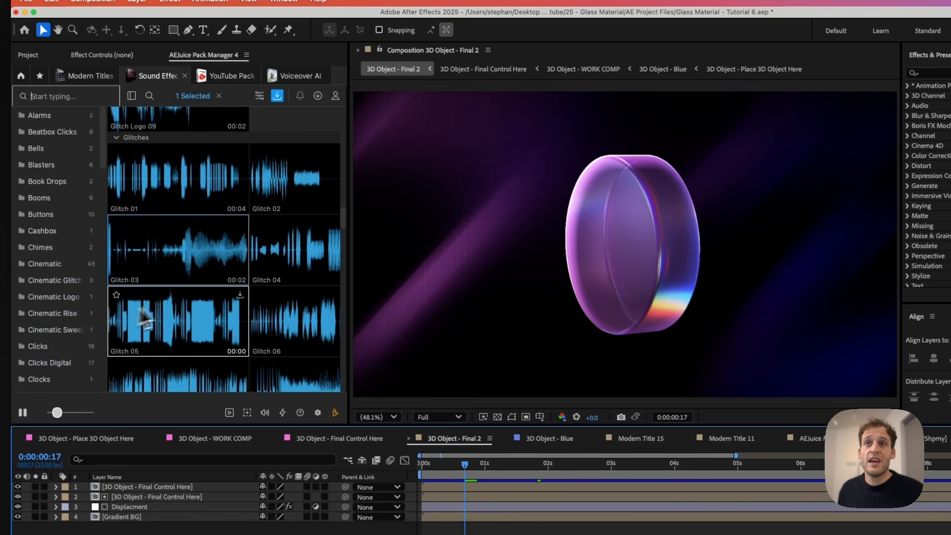
pyautogui.click(62, 216)
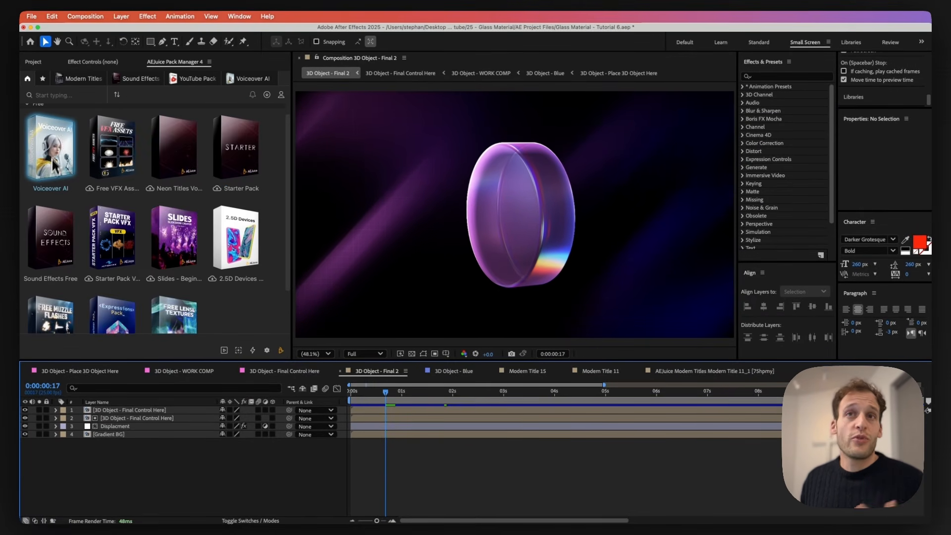
# Expand the Purchased category in AEJuice Pack Manager and browse its packs, previewing a few of them.
pyautogui.scroll(2, 52, 159)
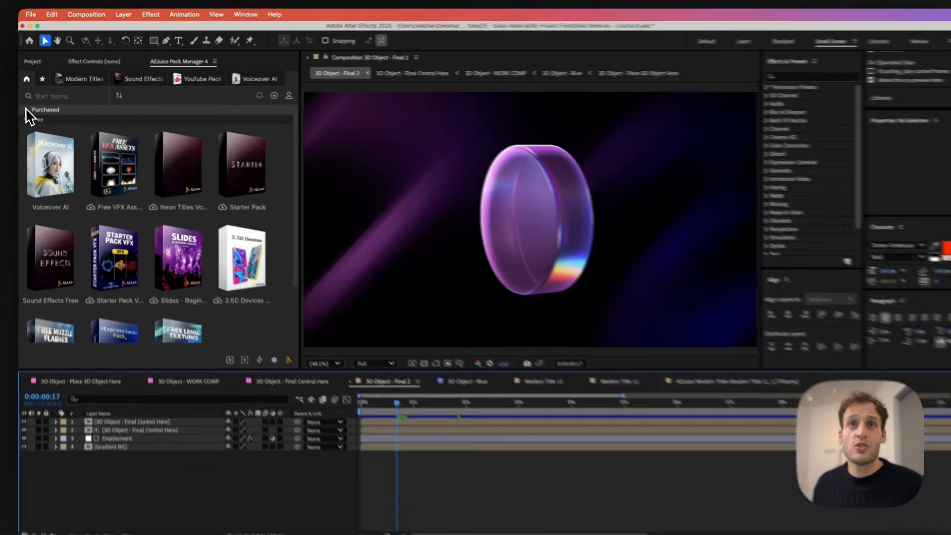
pyautogui.click(26, 110)
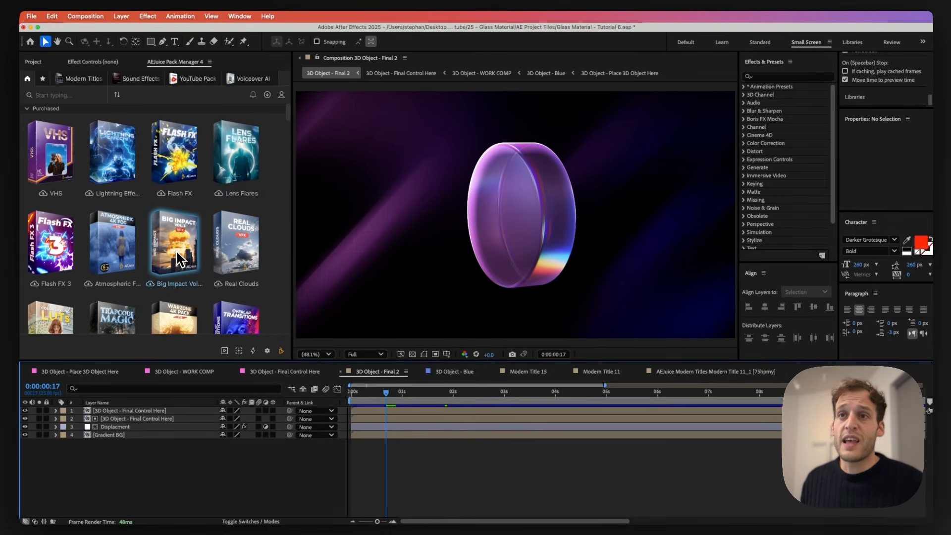
pyautogui.moveTo(177, 259)
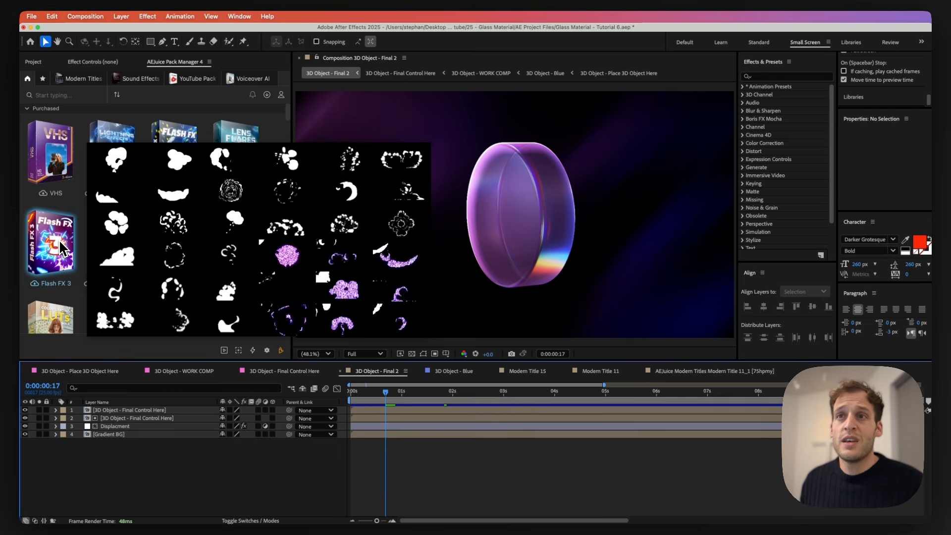
pyautogui.scroll(-1, 270, 218)
pyautogui.scroll(-1, 270, 218)
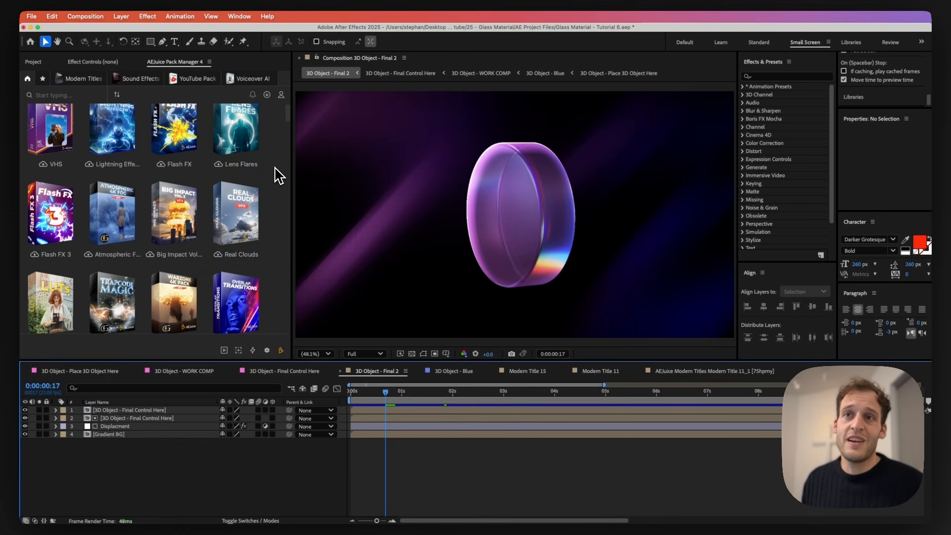
pyautogui.scroll(-10, 279, 176)
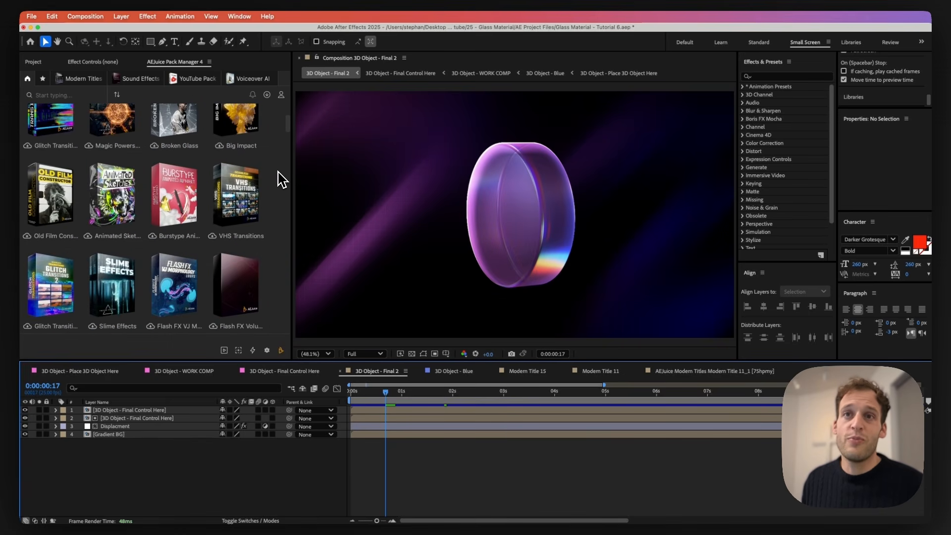
pyautogui.scroll(-2, 282, 179)
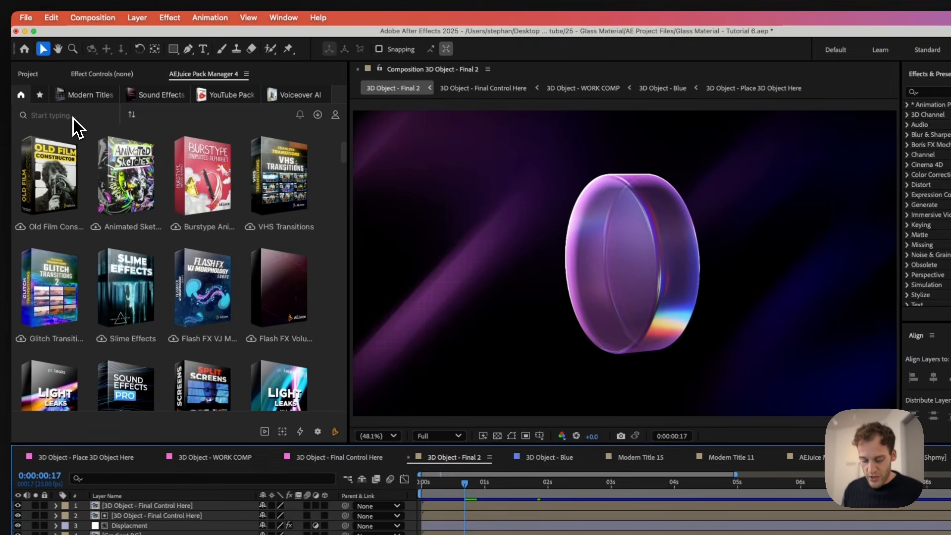
# Search the AEJuice packs for "titles" and browse the available title packs.
pyautogui.click(73, 118)
pyautogui.write('titles')
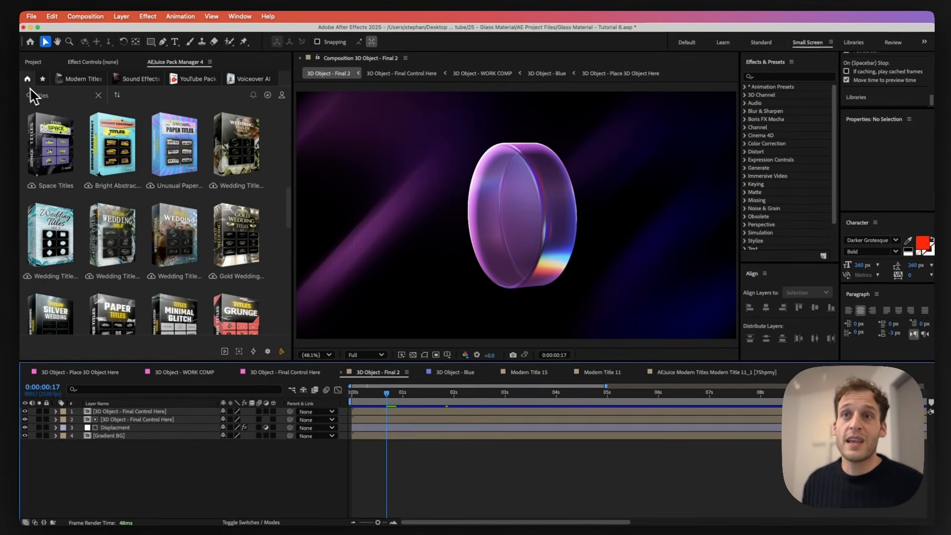
pyautogui.scroll(-4, 273, 195)
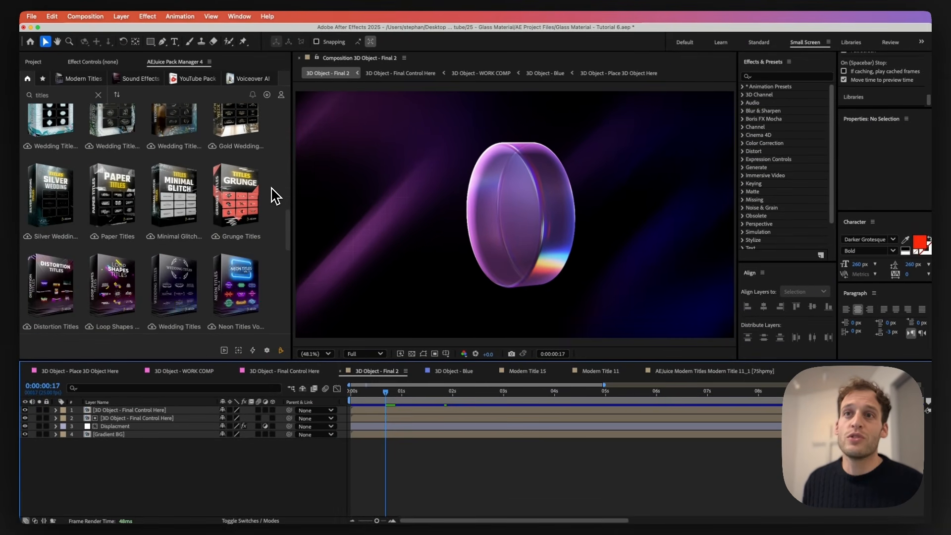
pyautogui.scroll(-3, 275, 196)
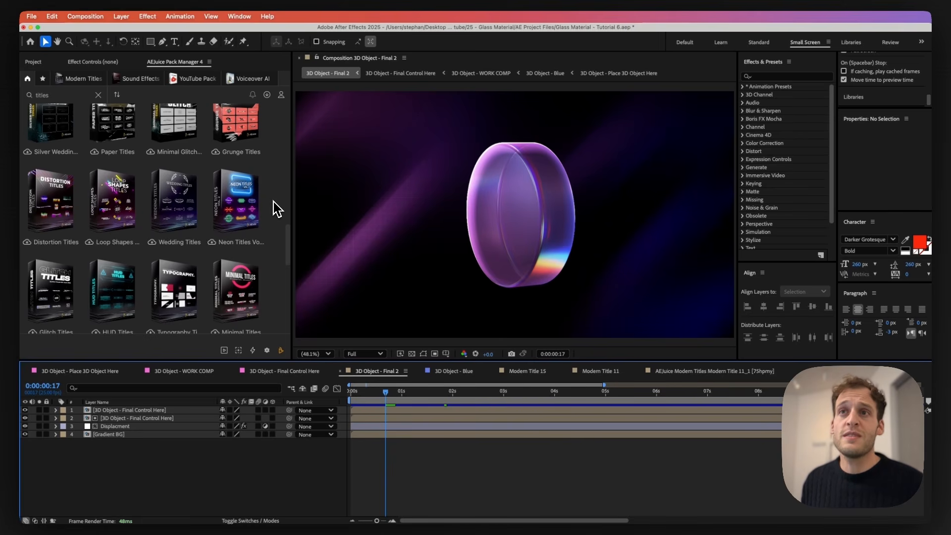
pyautogui.scroll(5, 277, 207)
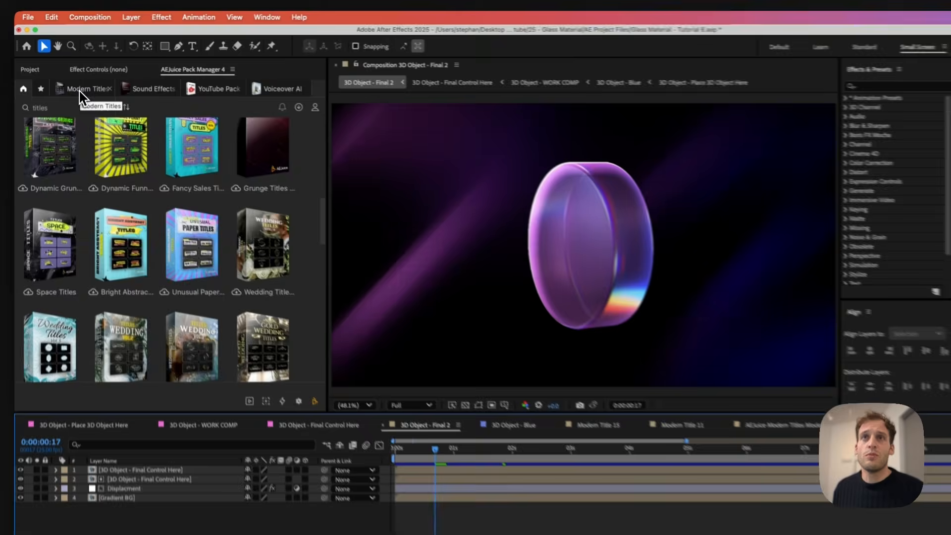
# Open the Modern Titles pack and import Modern Title 11 into the 3D Object - Final 2 composition.
pyautogui.click(78, 79)
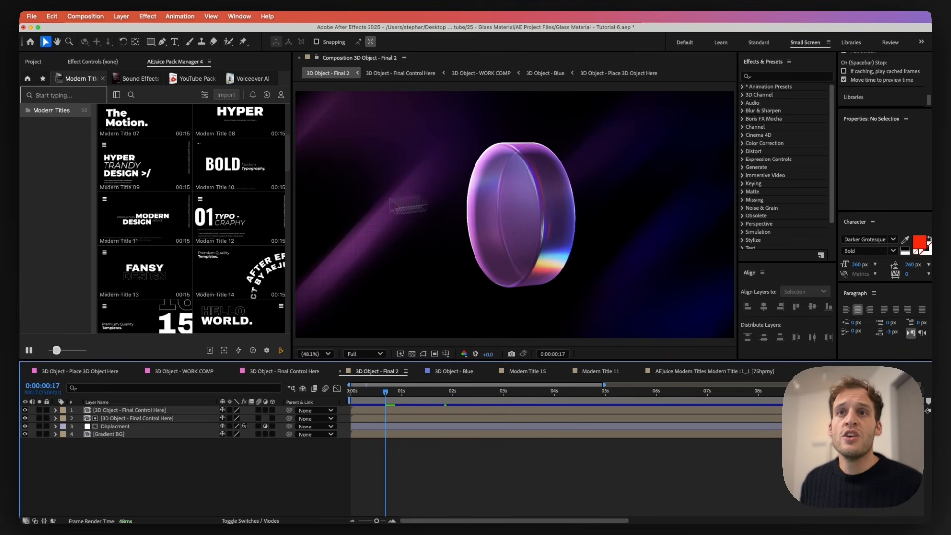
pyautogui.moveTo(138, 229)
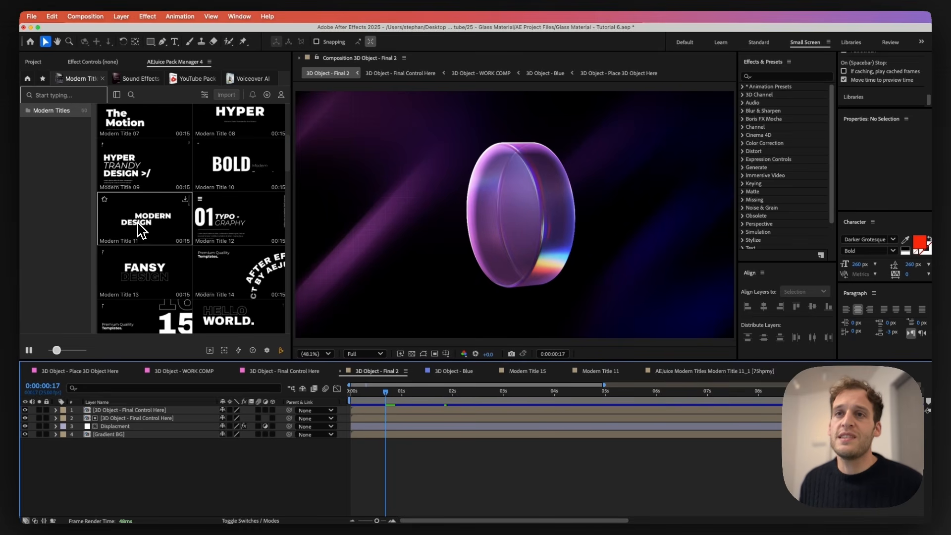
pyautogui.doubleClick(140, 229)
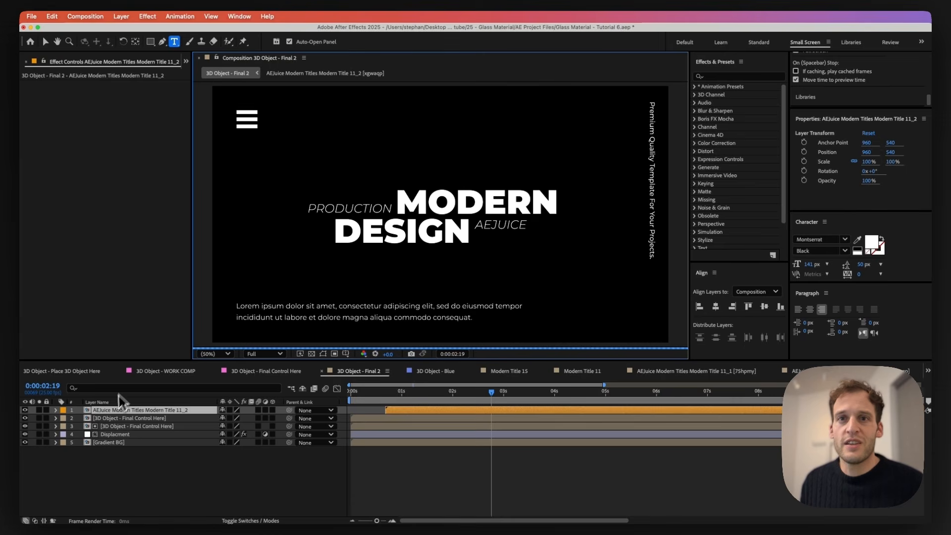
# Move the Modern Title 11 layer directly above Gradient BG and shift it earlier, near the start of the timeline.
pyautogui.moveTo(88, 410); pyautogui.dragTo(103, 439)
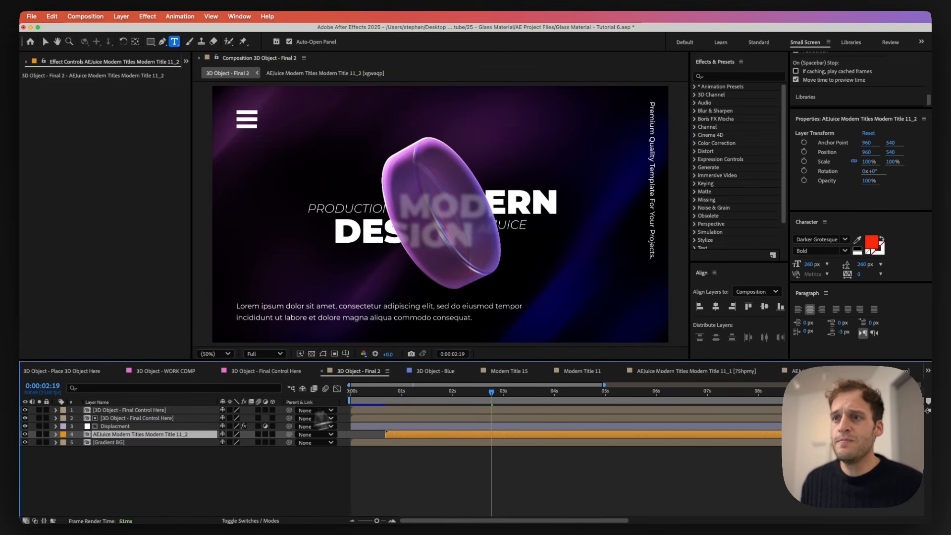
pyautogui.moveTo(430, 412)
pyautogui.mouseDown()
pyautogui.moveTo(406, 413)
pyautogui.moveTo(420, 414)
pyautogui.mouseUp()
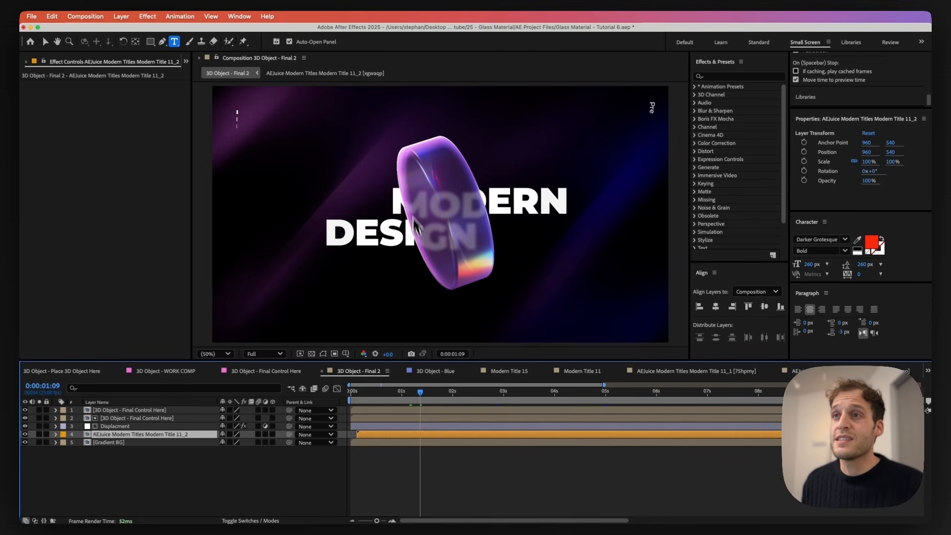
pyautogui.press('v')
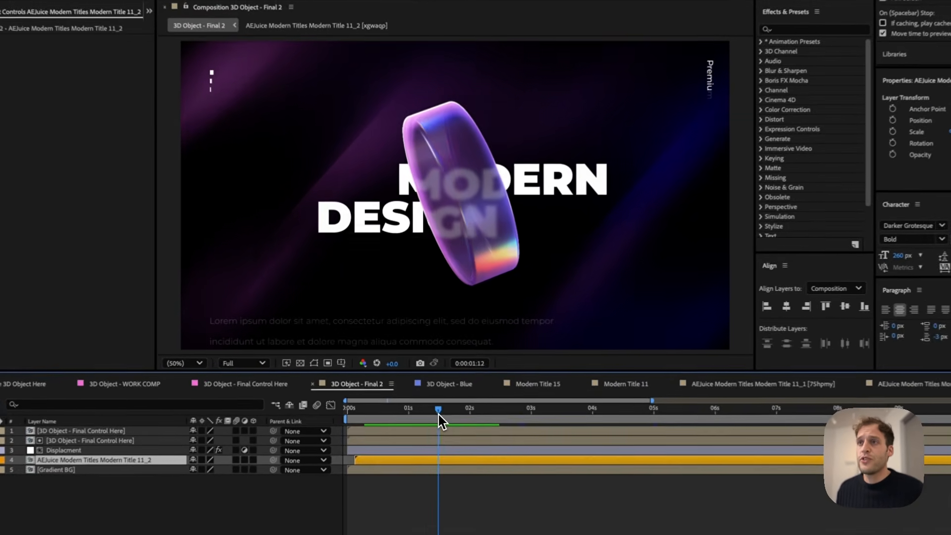
# Preview the title behind the disc, then return to the AEJuice pack library's home view and browse the available packs.
pyautogui.moveTo(426, 392)
pyautogui.mouseDown()
pyautogui.moveTo(437, 399)
pyautogui.moveTo(421, 396)
pyautogui.mouseUp()
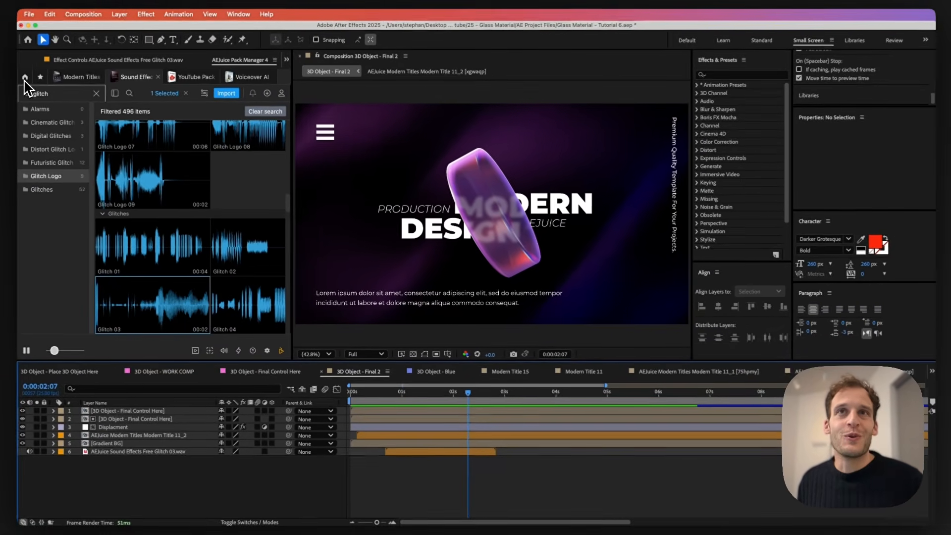
pyautogui.click(28, 79)
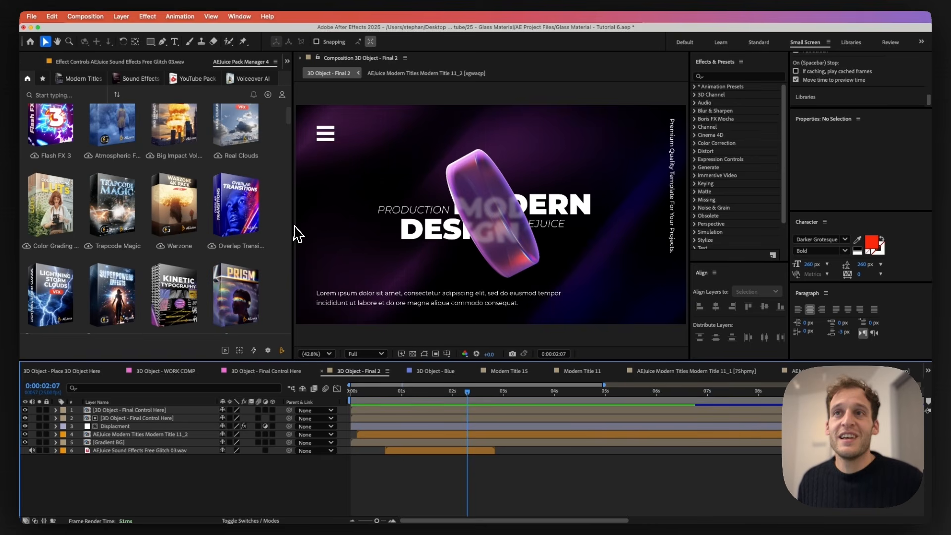
pyautogui.scroll(1, 288, 229)
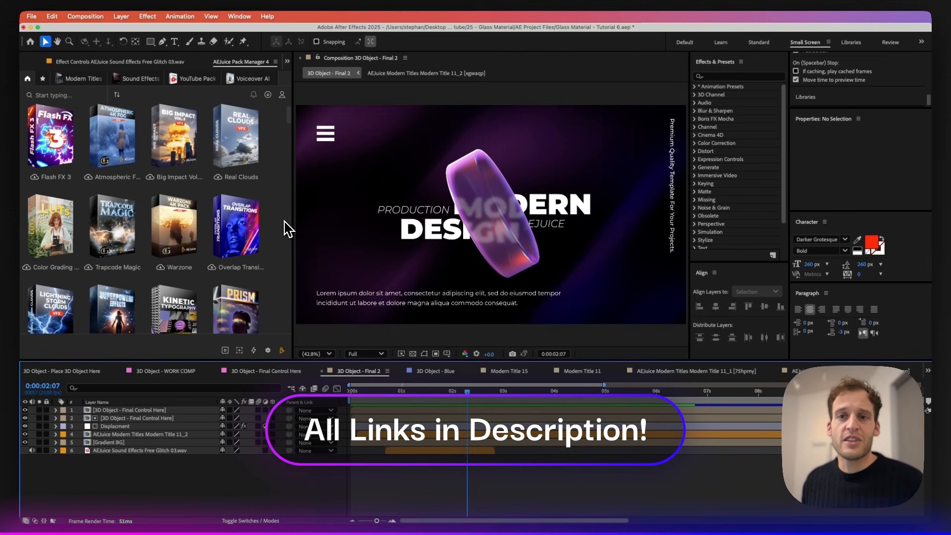
pyautogui.scroll(-5, 288, 229)
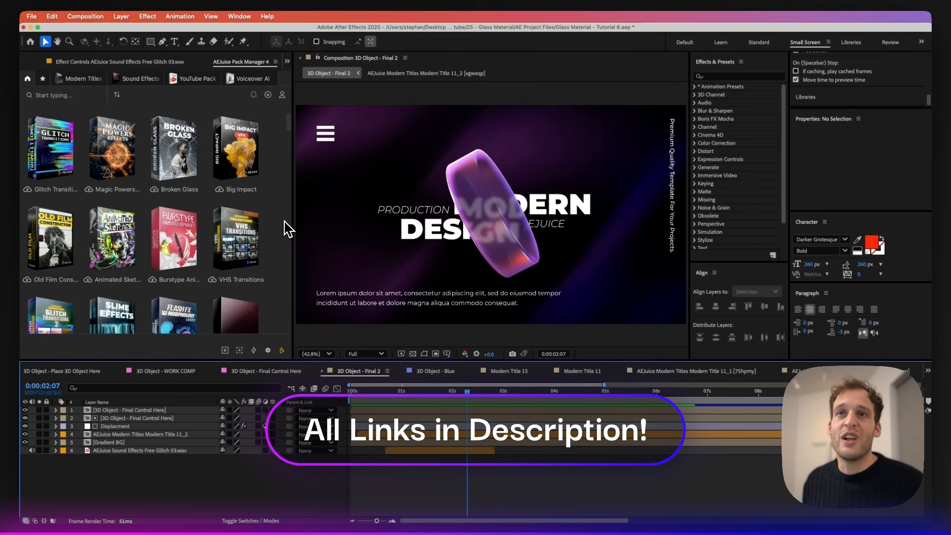
pyautogui.scroll(-4, 288, 229)
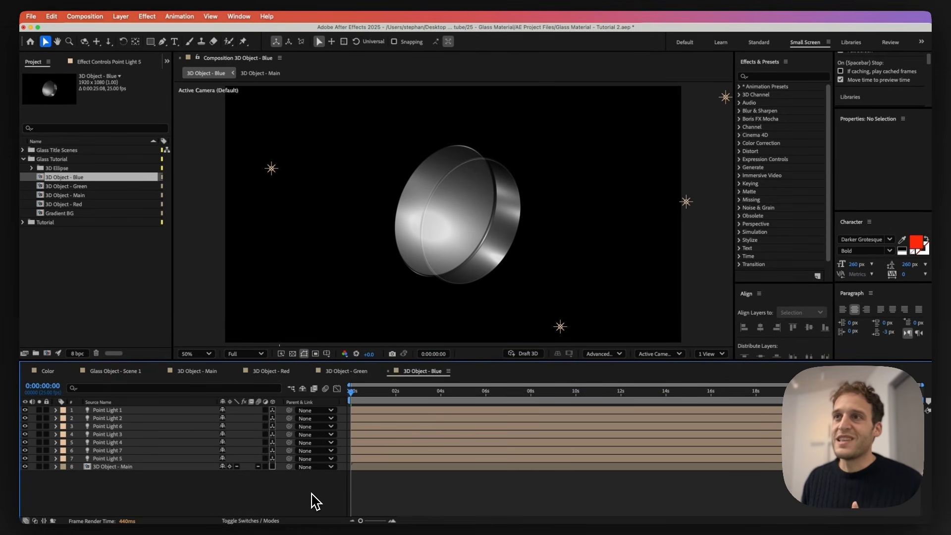
# Create a new composition from the 3D Object - Blue, 3D Object - Green and 3D Object - Red compositions together.
pyautogui.keyDown('super'); pyautogui.click(77, 187); pyautogui.keyUp('super')
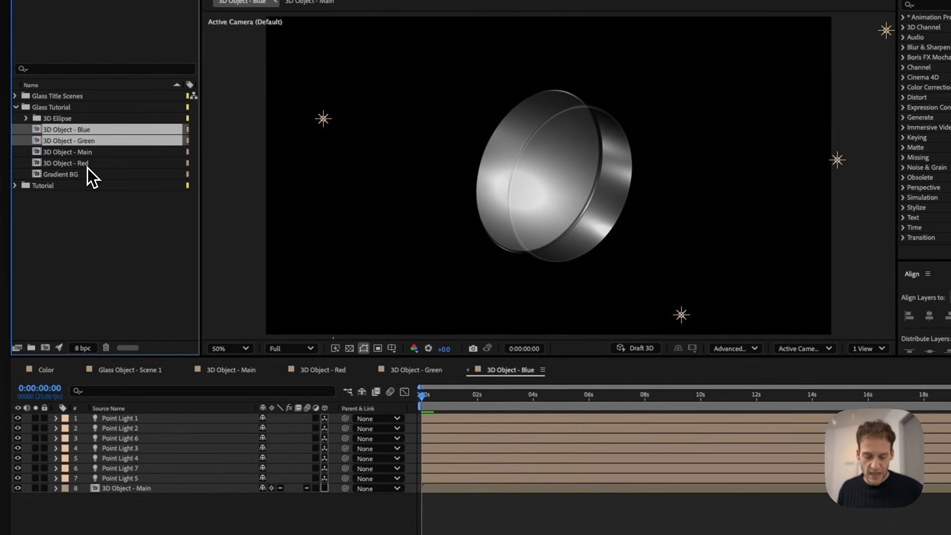
pyautogui.keyDown('super'); pyautogui.click(81, 205); pyautogui.keyUp('super')
pyautogui.moveTo(88, 169); pyautogui.dragTo(48, 350)
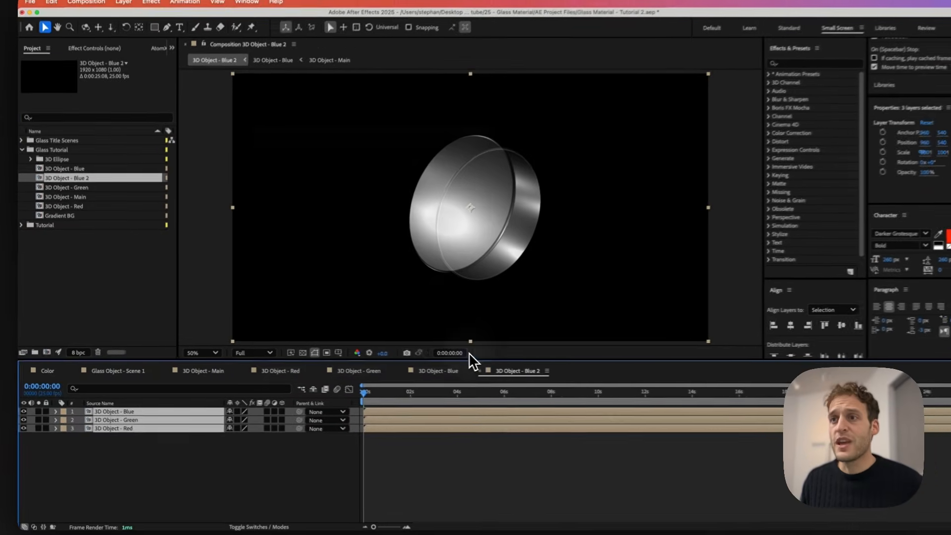
# Apply Channel Mixer to the 3D Object - Red layer with Green-Green and Blue-Blue at 0, and check the layer in solo.
pyautogui.click(771, 78)
pyautogui.write('channel')
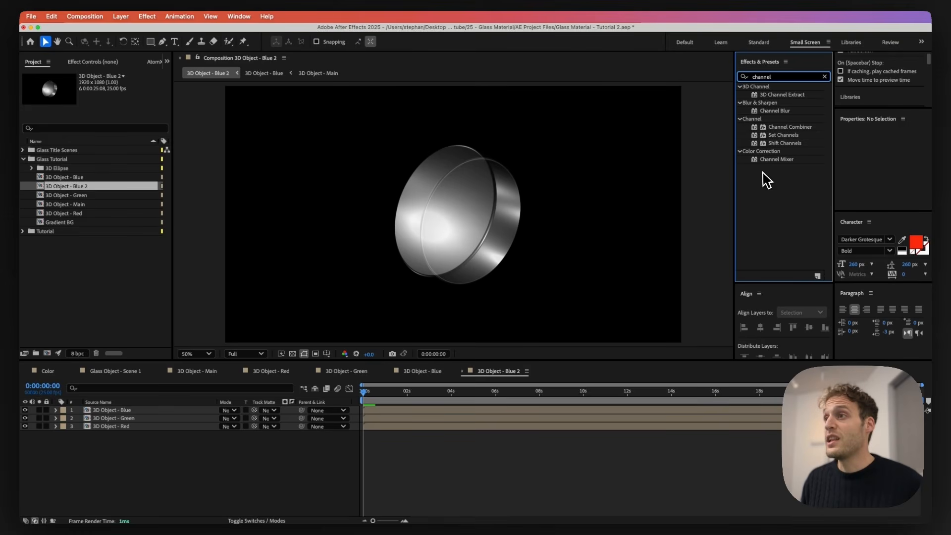
pyautogui.moveTo(773, 159); pyautogui.dragTo(166, 430)
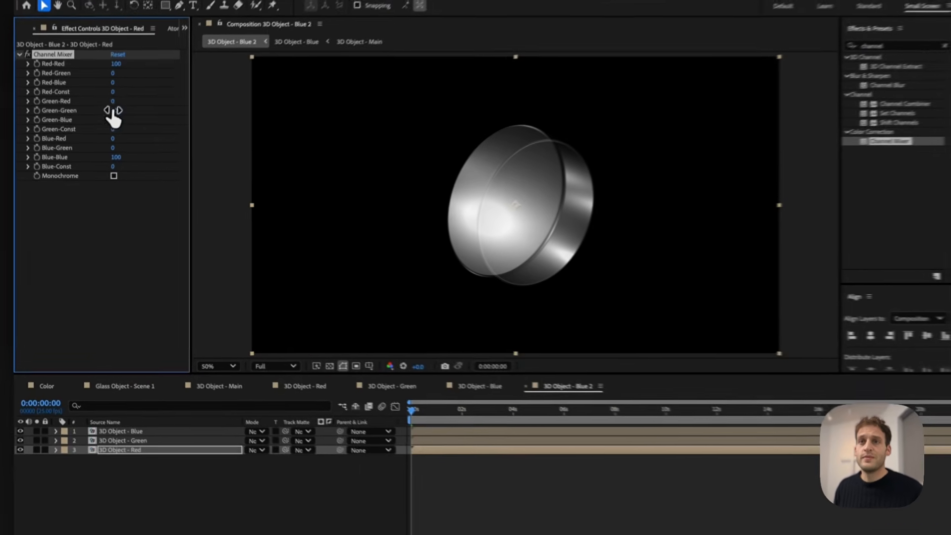
pyautogui.click(107, 133)
pyautogui.write('0')
pyautogui.press('Return')
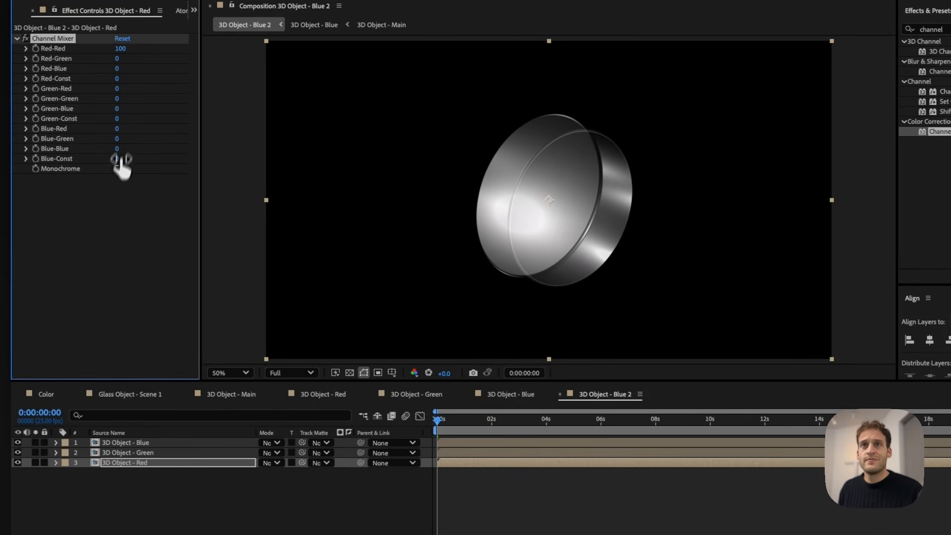
pyautogui.click(35, 463)
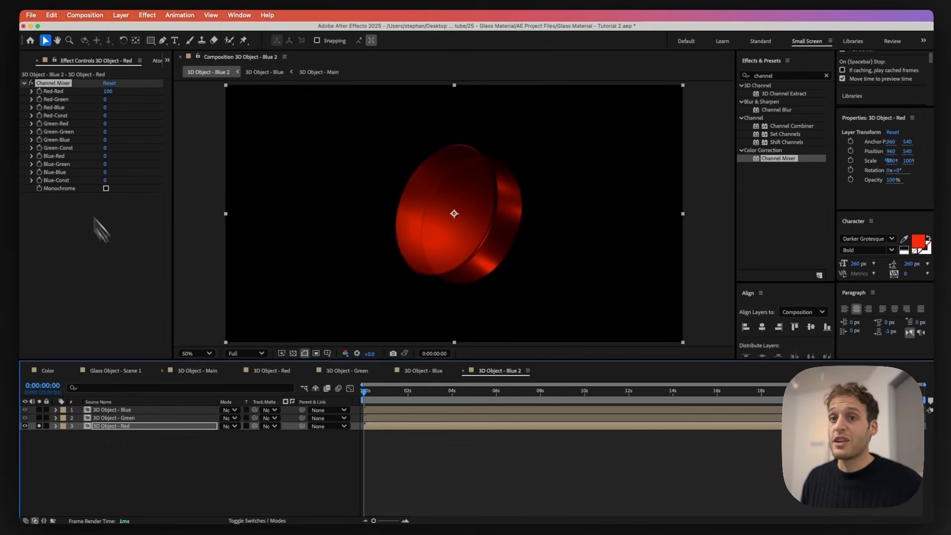
pyautogui.click(39, 426)
# Apply Channel Mixer to the 3D Object - Green and 3D Object - Blue layers, setting Red-Red and Green-Green to 0 on the Blue layer.
pyautogui.click(119, 418)
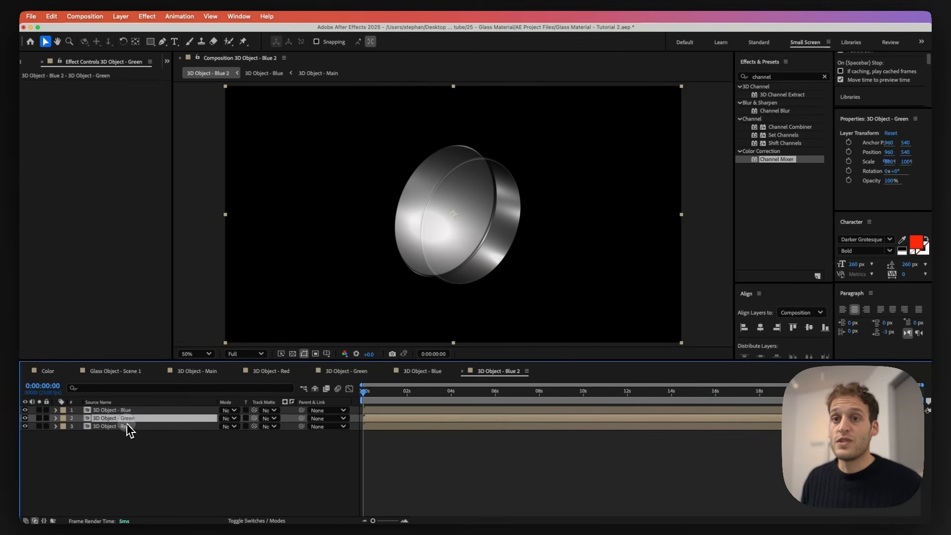
pyautogui.moveTo(777, 160); pyautogui.dragTo(191, 419)
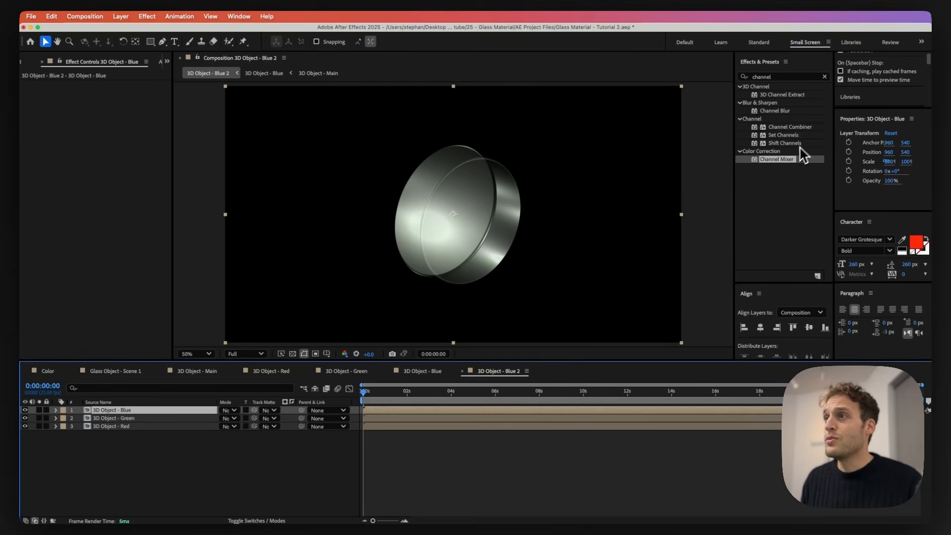
pyautogui.moveTo(788, 159); pyautogui.dragTo(160, 412)
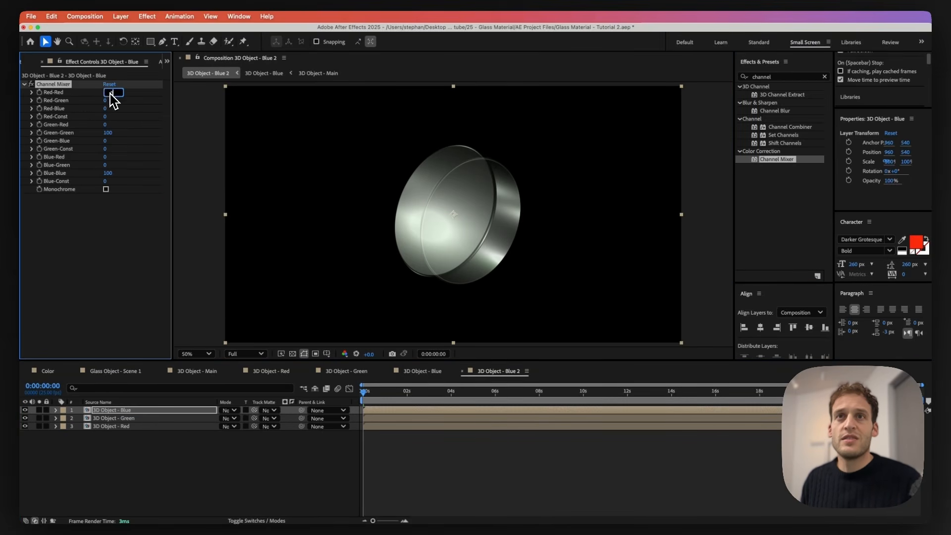
pyautogui.write('0')
pyautogui.press('Return')
pyautogui.click(105, 133)
pyautogui.write('0')
pyautogui.press('Return')
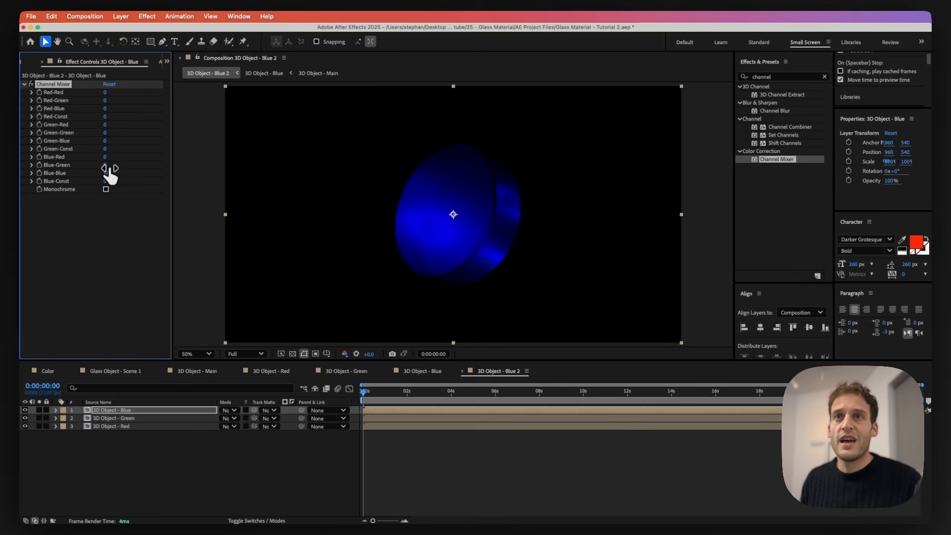
# Set the blending mode of the Blue, Green and Red layers to Screen and preview the combined disc at several times.
pyautogui.keyDown('shift'); pyautogui.click(128, 427); pyautogui.keyUp('shift')
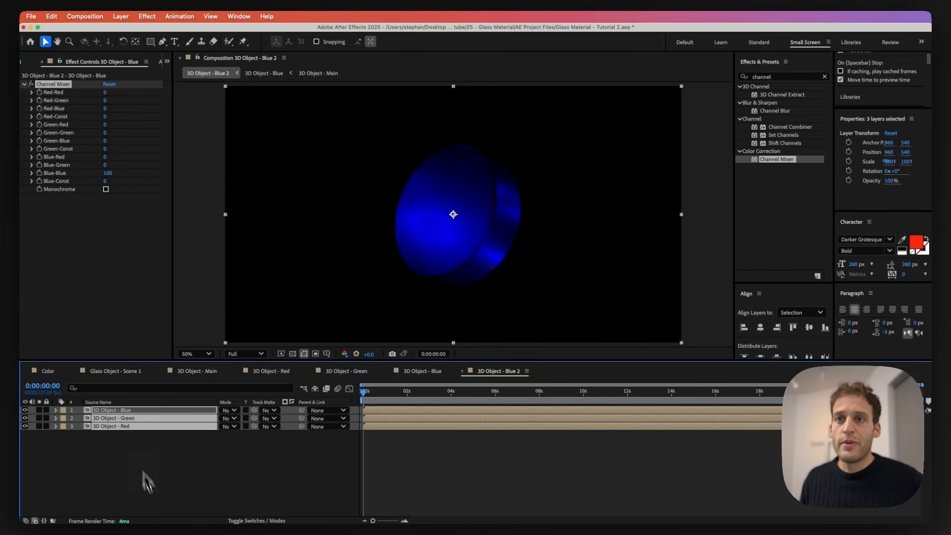
pyautogui.click(228, 418)
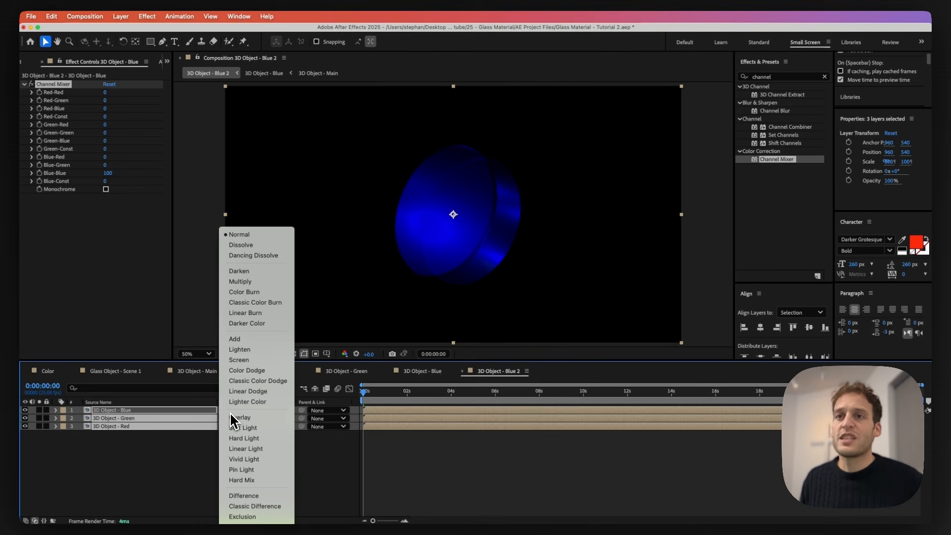
pyautogui.click(240, 360)
pyautogui.click(372, 393)
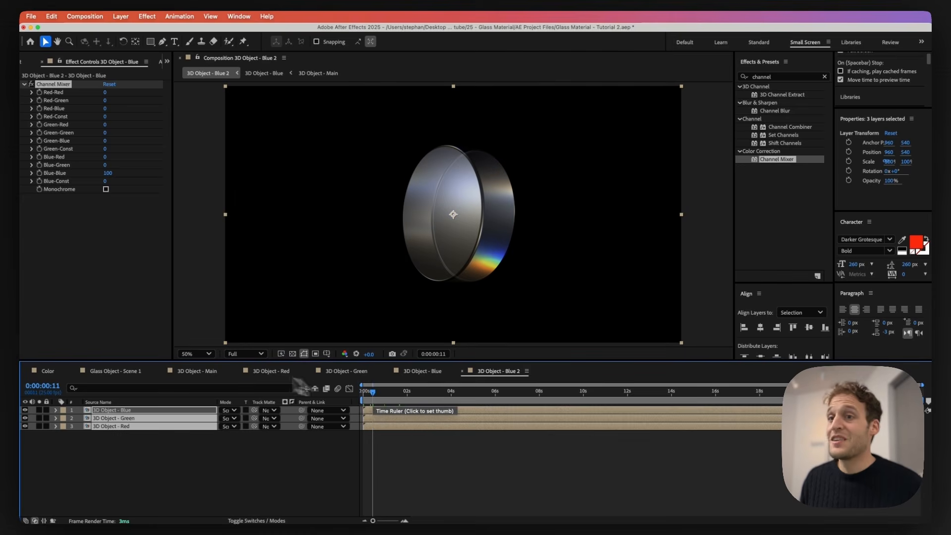
pyautogui.moveTo(386, 407); pyautogui.dragTo(401, 409)
pyautogui.click(422, 401)
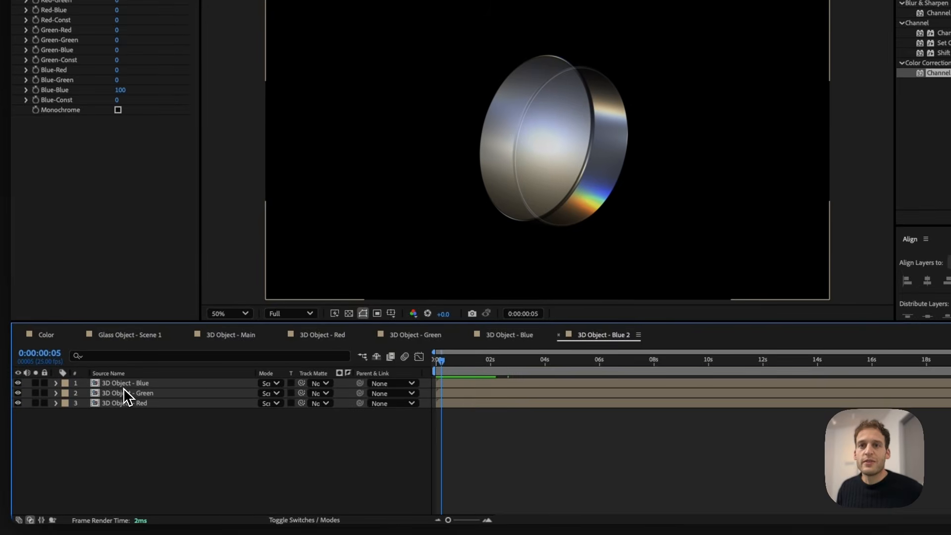
# Duplicate the 3D Object - Blue layer and rename the top copy 3D Object - RGB.
pyautogui.press('super+d')
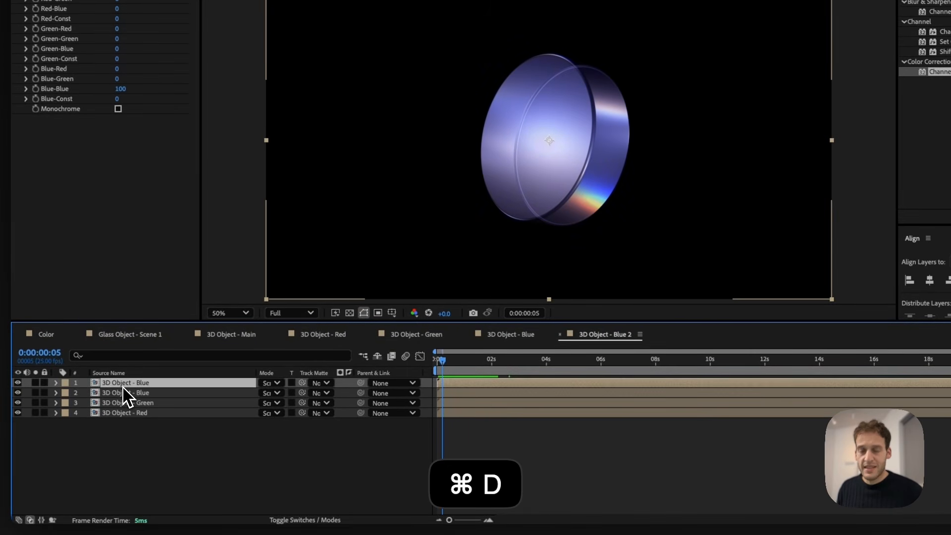
pyautogui.press('Return')
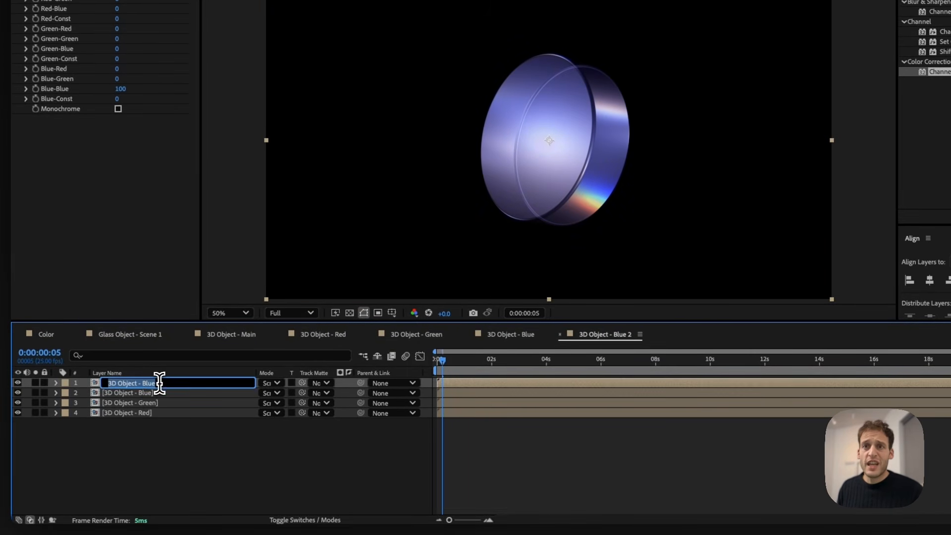
pyautogui.doubleClick(153, 387)
pyautogui.write('RGB')
pyautogui.press('Return')
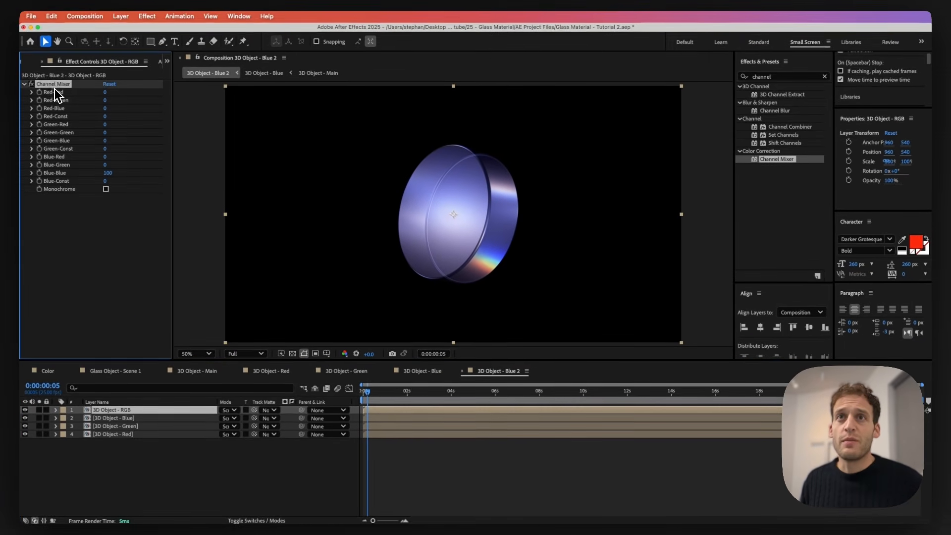
# Remove Channel Mixer from the 3D Object - RGB layer and hide the layer.
pyautogui.press('BackSpace')
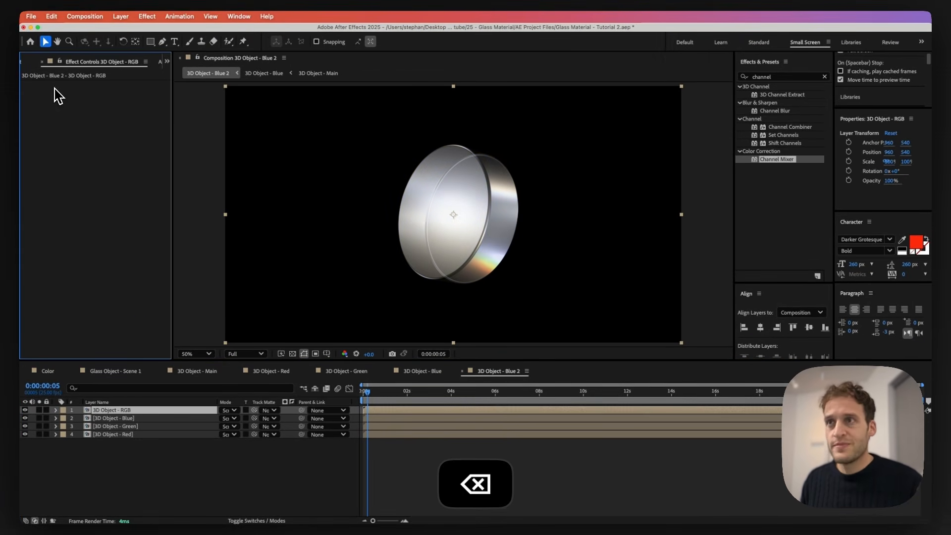
pyautogui.click(24, 410)
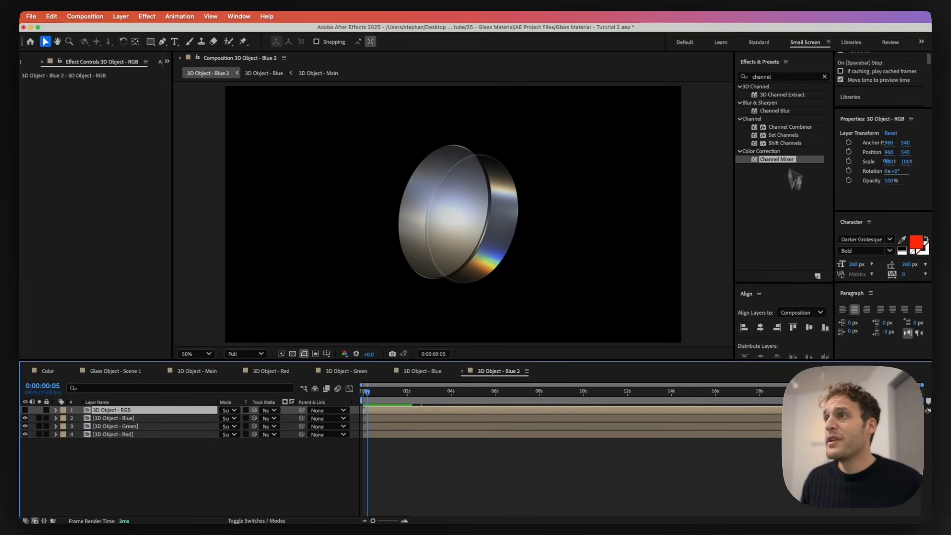
# Apply Displacement Map to the 3D Object - Blue layer with Max Vertical Displacement 0 and Max Horizontal Displacement 10.
pyautogui.click(783, 77)
pyautogui.write('displ')
pyautogui.moveTo(787, 151); pyautogui.dragTo(124, 425)
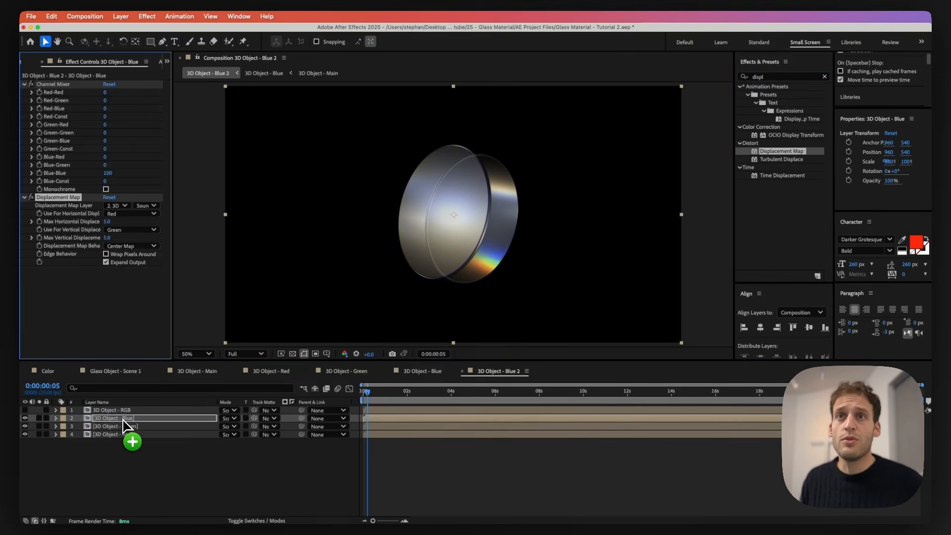
pyautogui.click(107, 238)
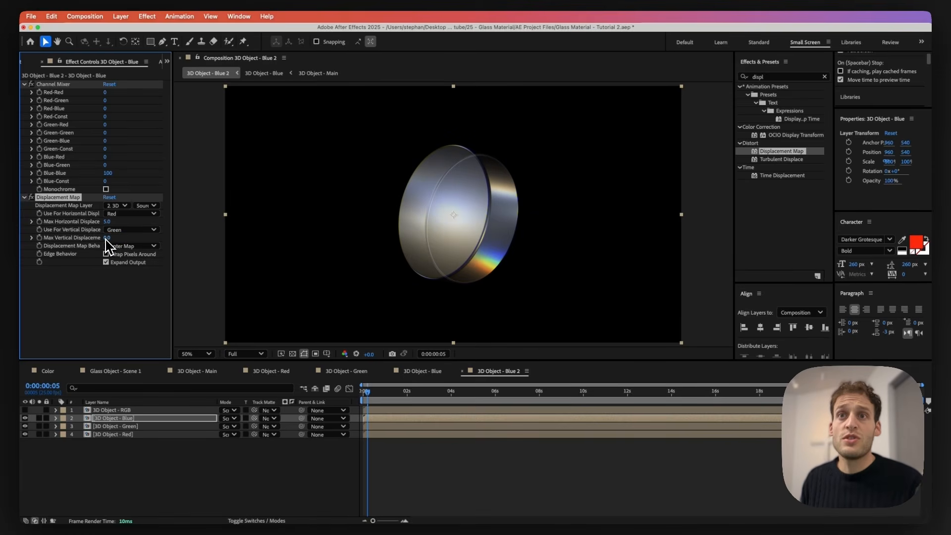
pyautogui.click(107, 222)
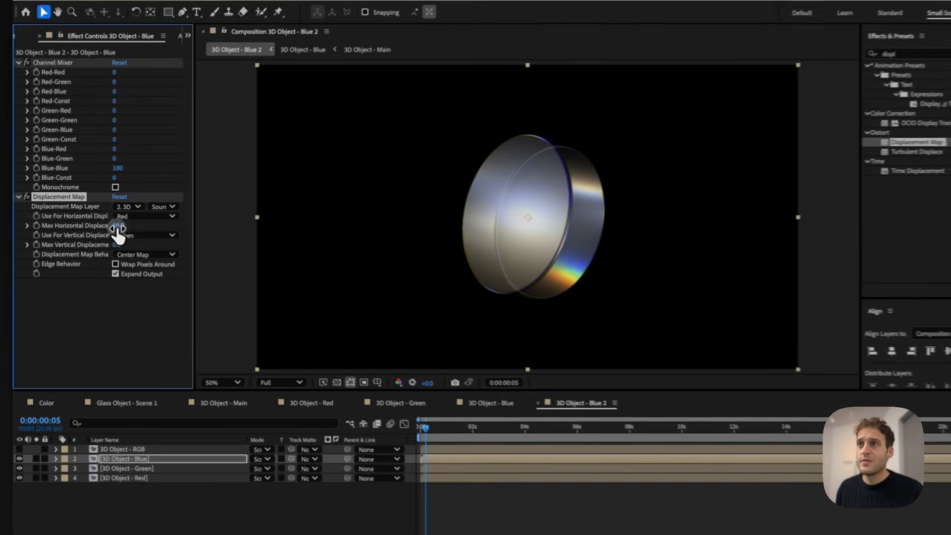
pyautogui.moveTo(108, 223); pyautogui.dragTo(145, 232)
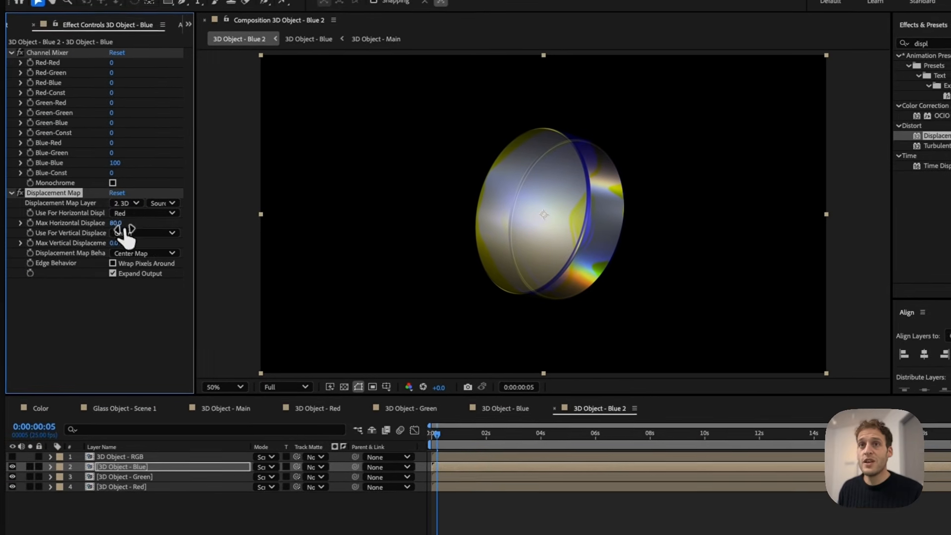
pyautogui.moveTo(125, 229); pyautogui.dragTo(116, 227)
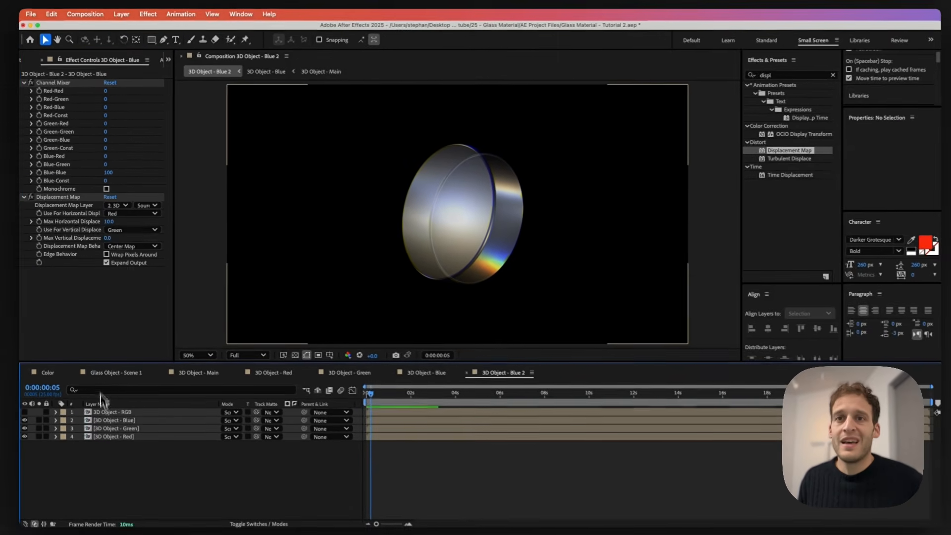
# Label the 3D Object - Blue, Green and Red layers Yellow.
pyautogui.click(126, 465)
pyautogui.keyDown('shift'); pyautogui.click(125, 486); pyautogui.keyUp('shift')
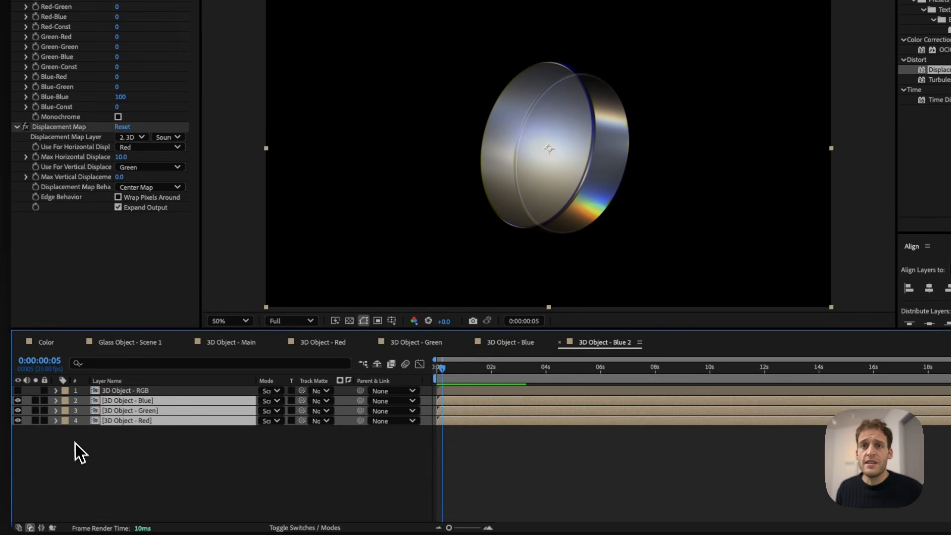
pyautogui.click(64, 422)
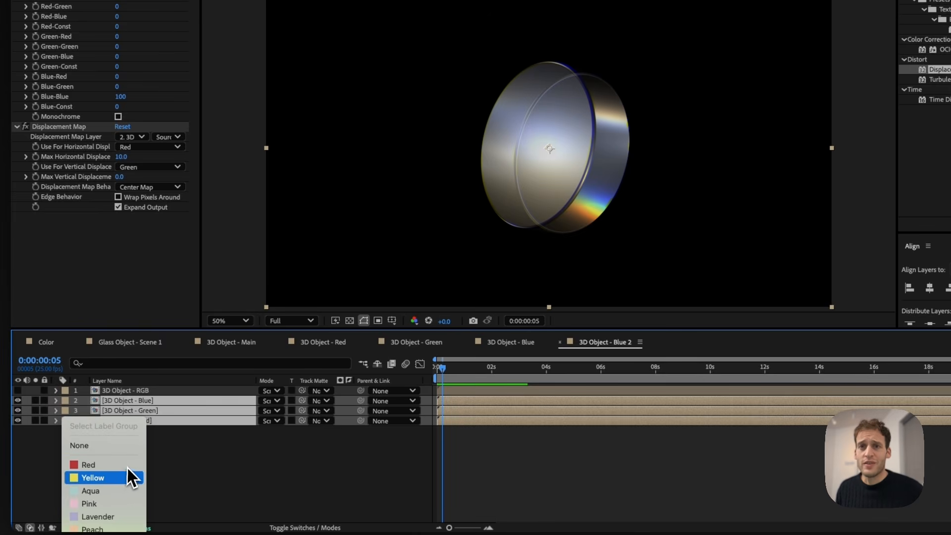
pyautogui.click(116, 478)
# Duplicate the Blue, Green and Red layers, move the copies below the originals and label them Pink.
pyautogui.click(129, 420)
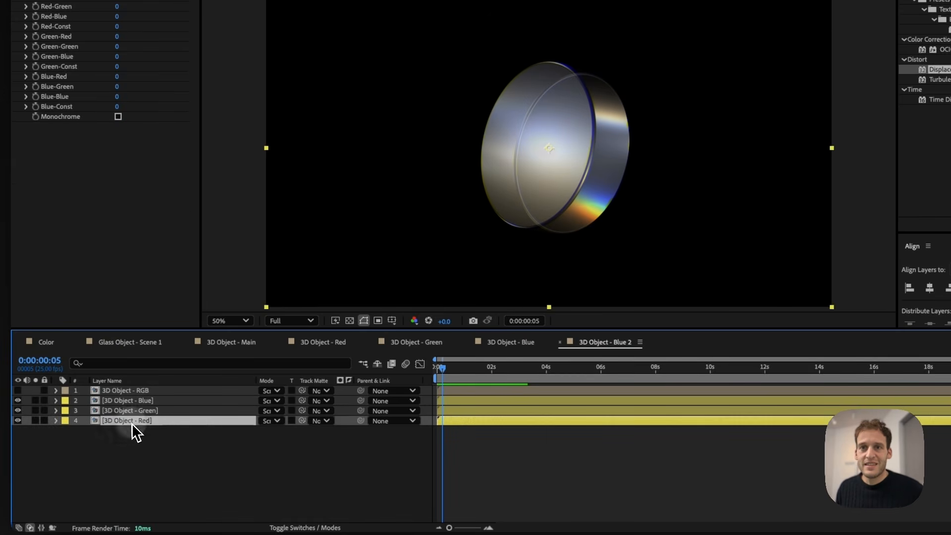
pyautogui.keyDown('shift'); pyautogui.click(126, 403); pyautogui.keyUp('shift')
pyautogui.press('super+d')
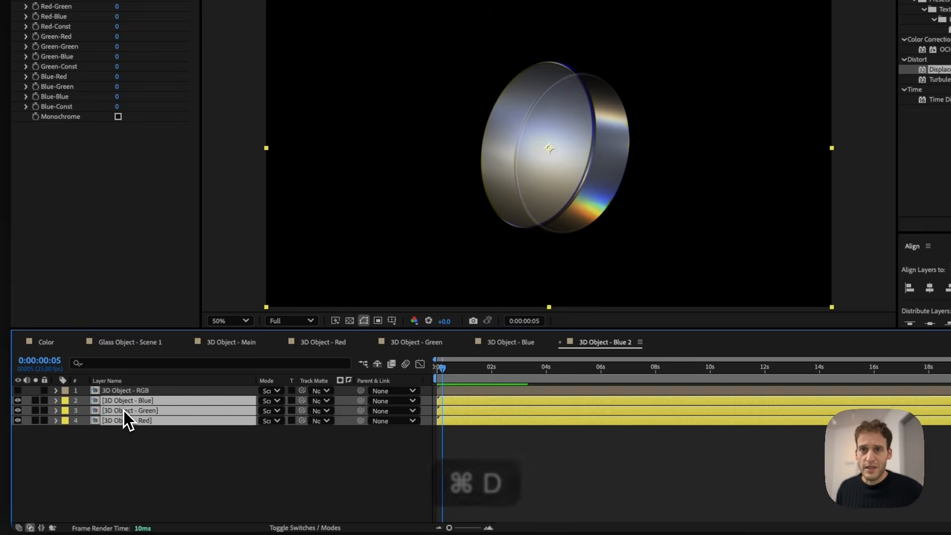
pyautogui.moveTo(108, 442); pyautogui.dragTo(92, 470)
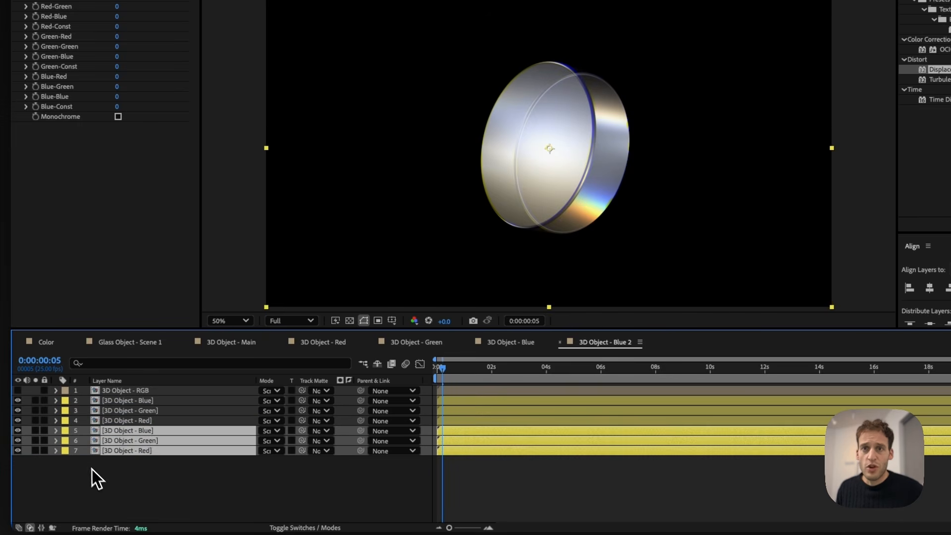
pyautogui.click(66, 448)
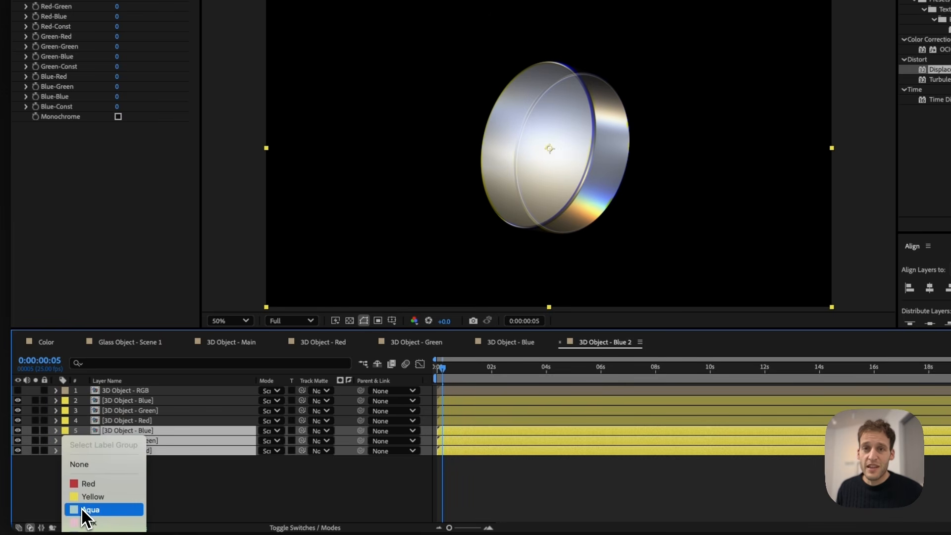
pyautogui.click(88, 524)
# Move the pink Green layer above the pink Blue layer and copy Blue's Displacement Map onto it with Max Horizontal Displacement 5.
pyautogui.click(129, 444)
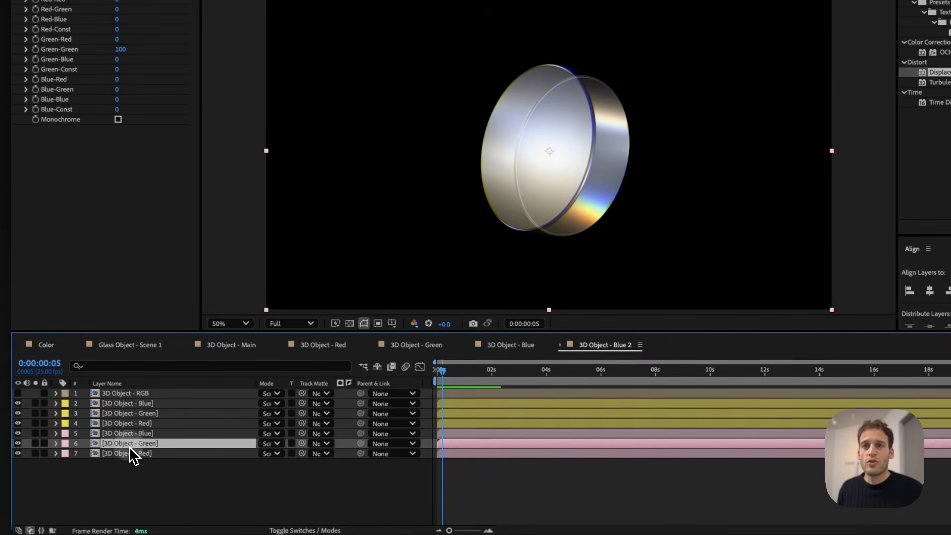
pyautogui.moveTo(114, 446); pyautogui.dragTo(112, 433)
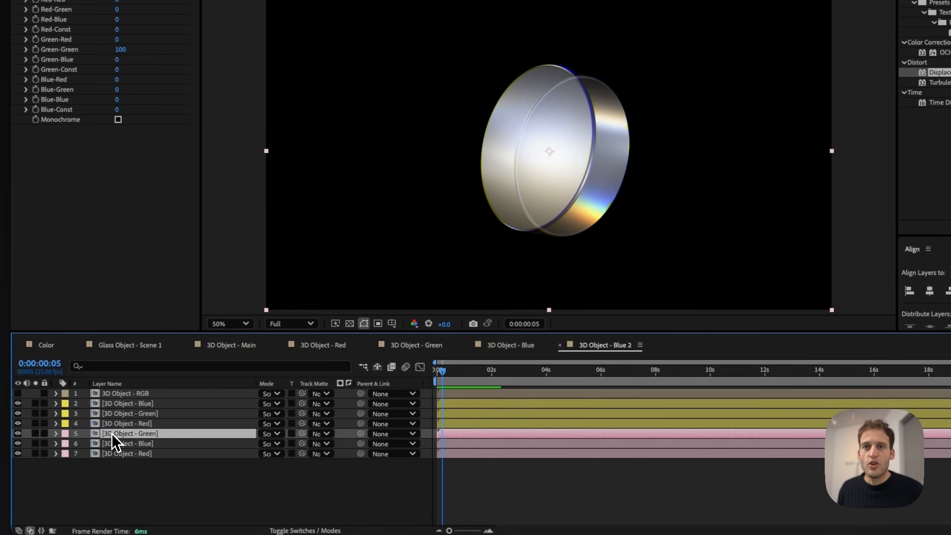
pyautogui.click(118, 444)
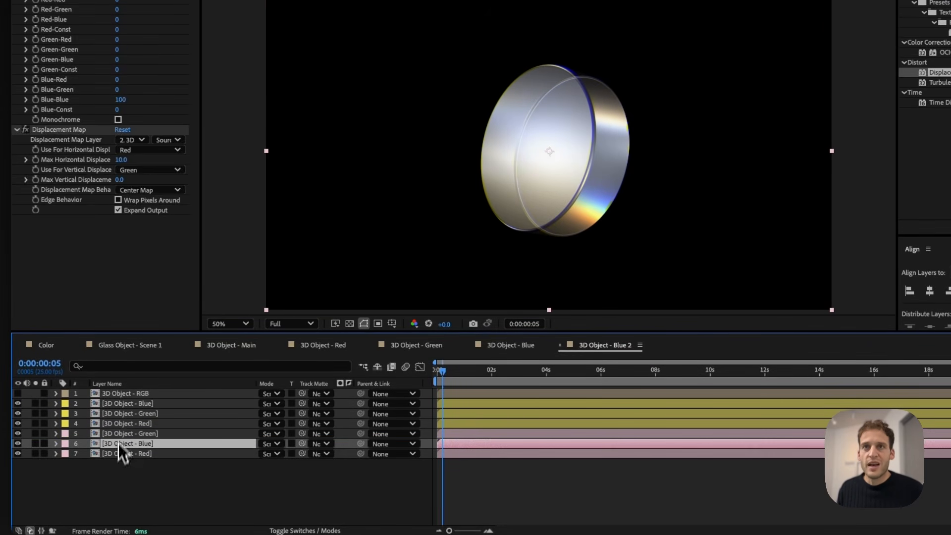
pyautogui.click(81, 147)
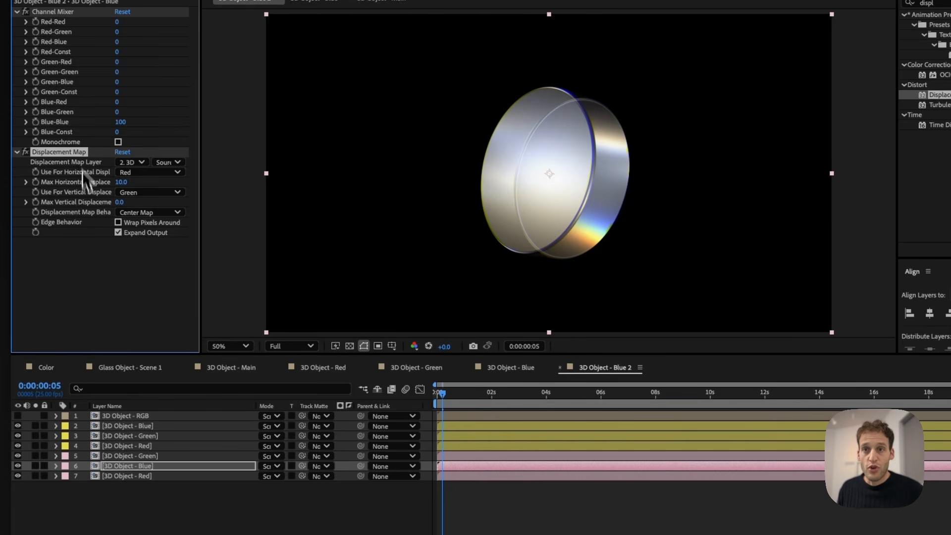
pyautogui.press('super+c')
pyautogui.click(141, 456)
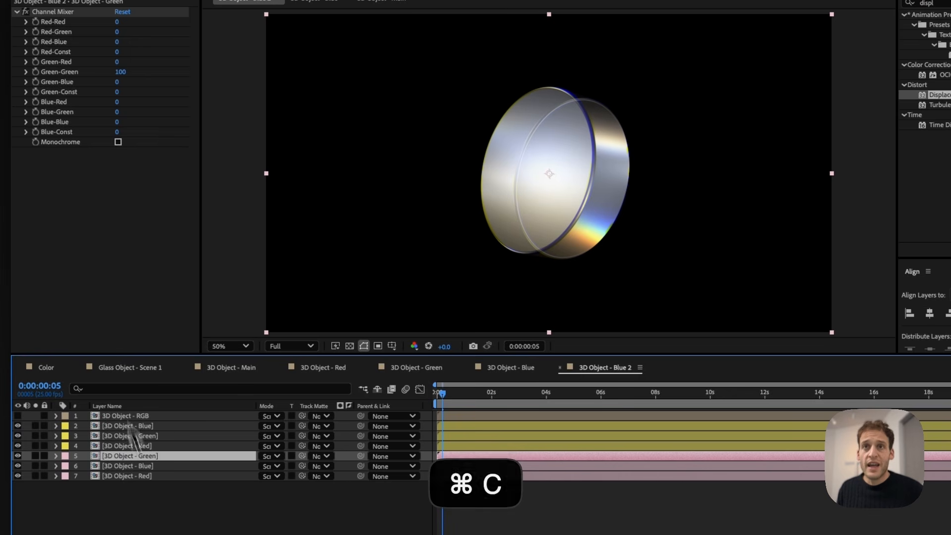
pyautogui.click(77, 272)
pyautogui.press('super+v')
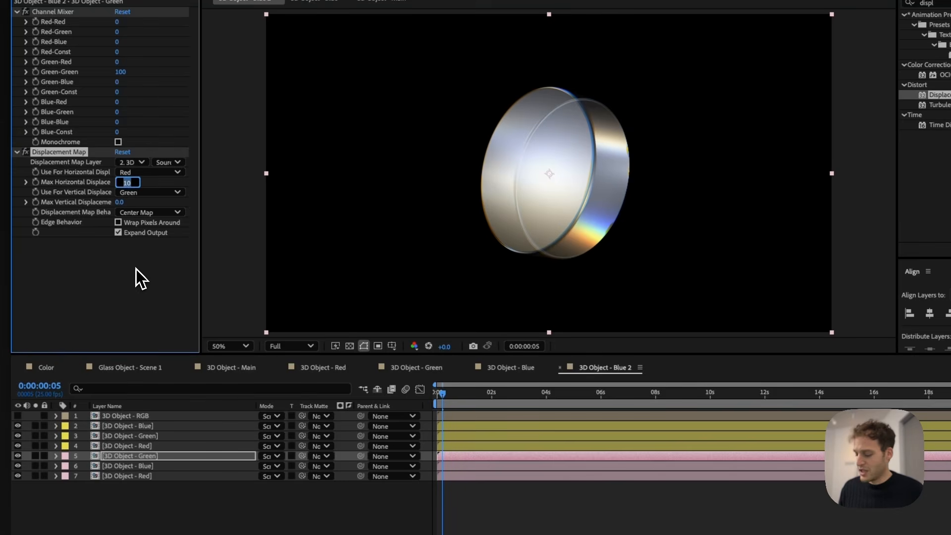
pyautogui.write('5')
pyautogui.press('Return')
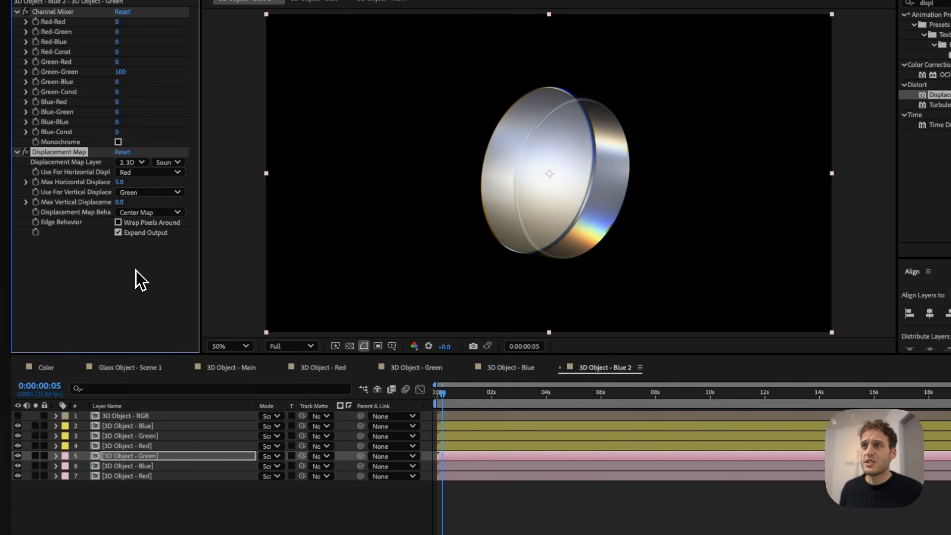
# Set Max Horizontal Displacement to 15 on the pink 3D Object - Blue layer.
pyautogui.click(136, 467)
pyautogui.click(120, 183)
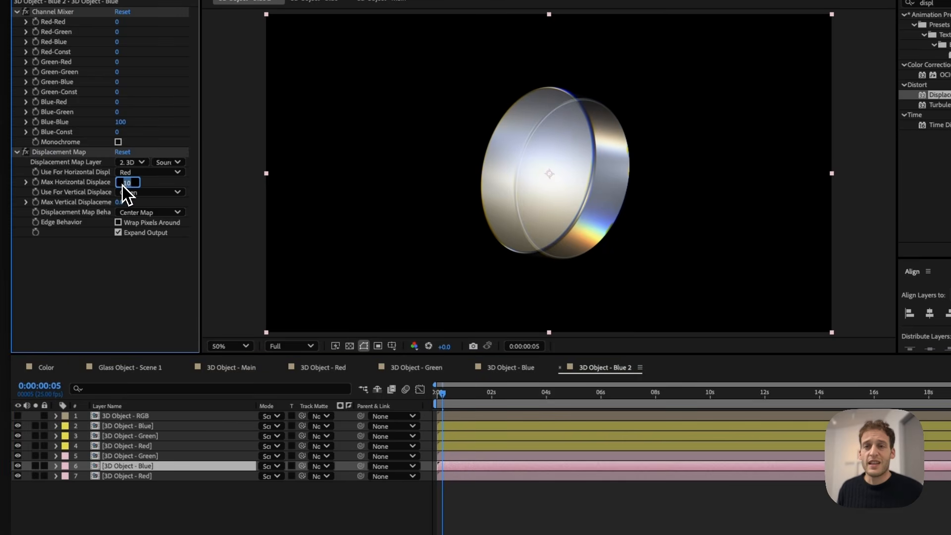
pyautogui.write('15')
pyautogui.press('Return')
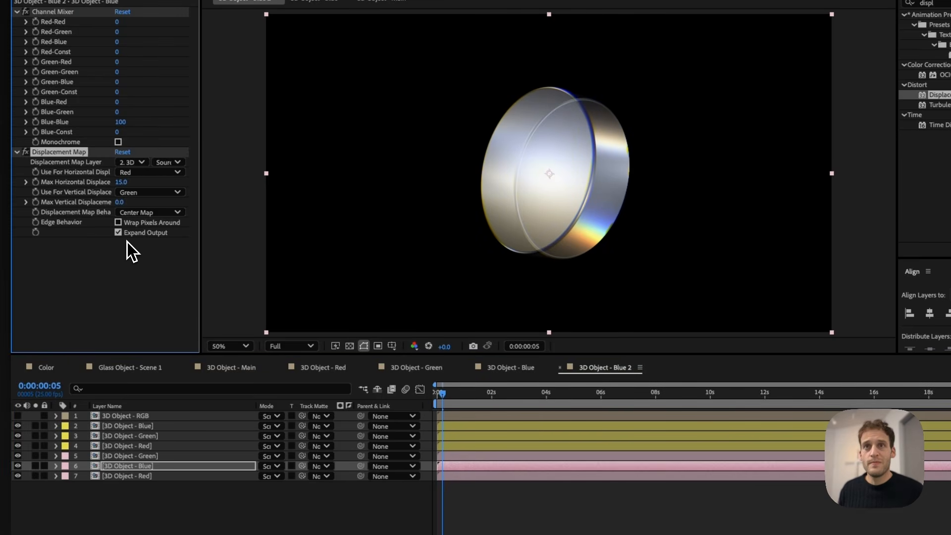
# Paste the Displacement Map effect onto the pink 3D Object - Red layer and open its Max Horizontal Displacement for editing.
pyautogui.click(147, 476)
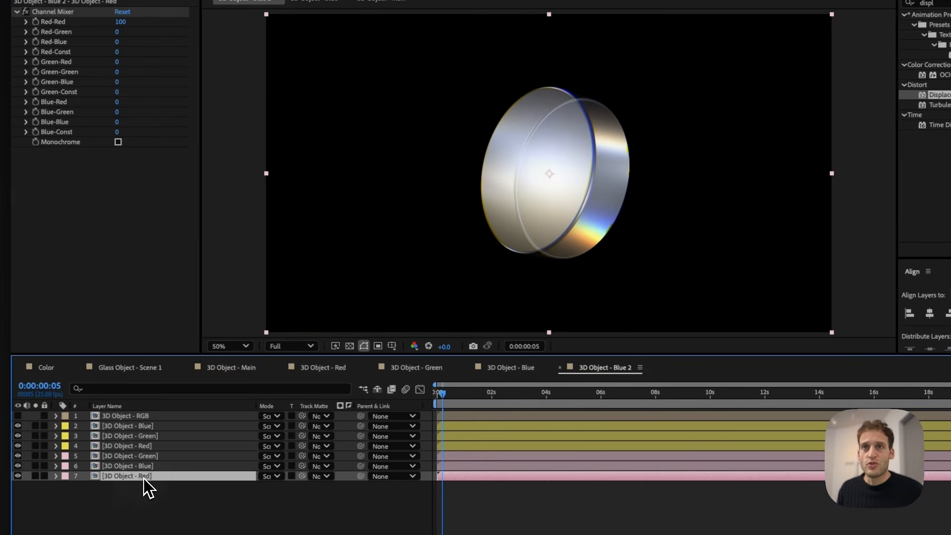
pyautogui.click(111, 268)
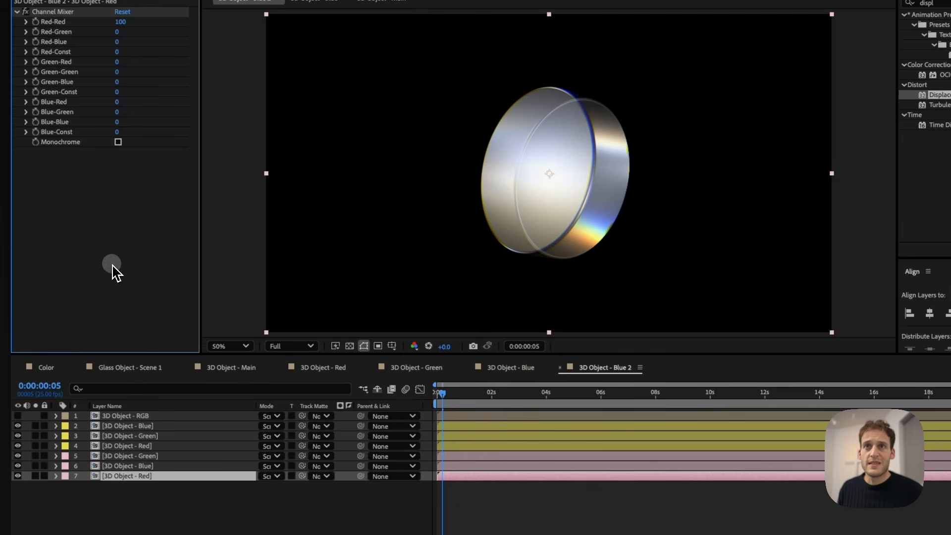
pyautogui.press('super+v')
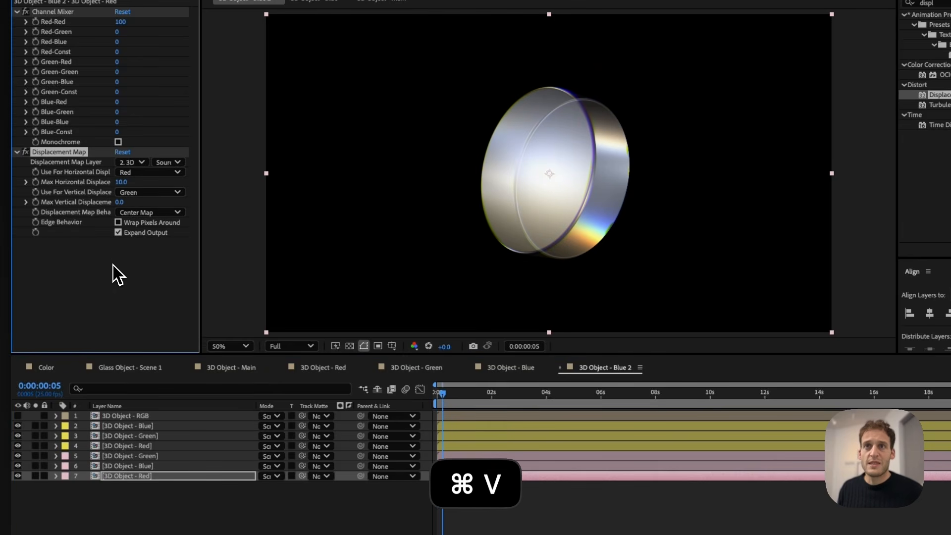
pyautogui.click(121, 181)
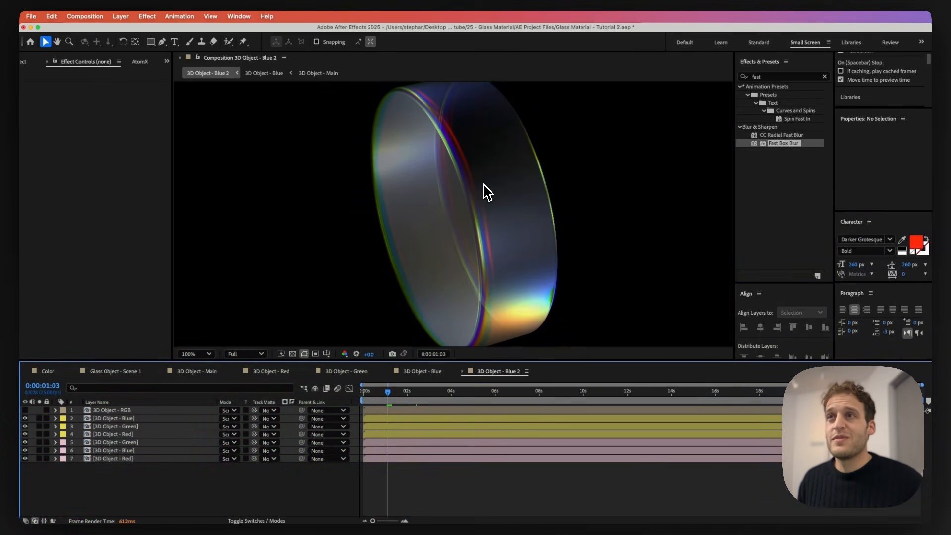
# Open the Color composition and examine the finished glass object's coloured edges at different times.
pyautogui.press(',')
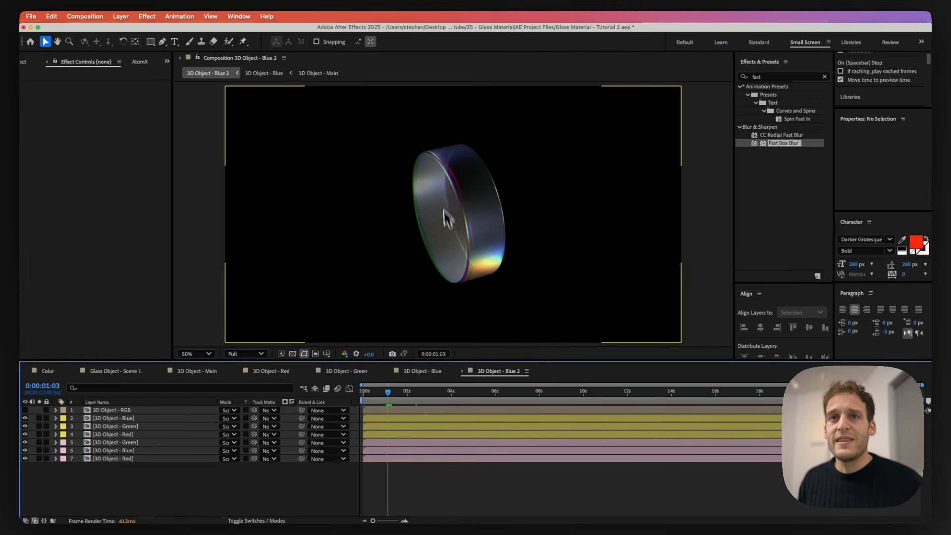
pyautogui.click(50, 373)
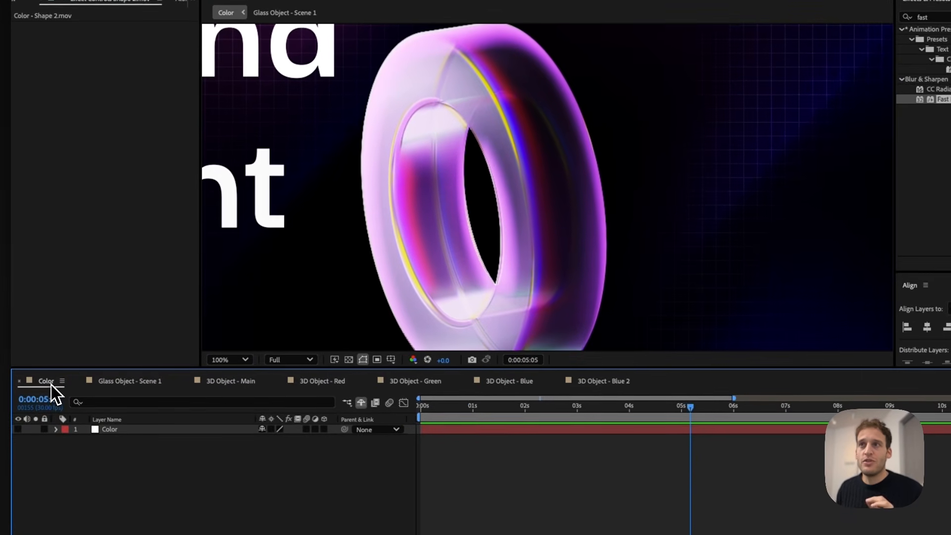
pyautogui.click(458, 404)
pyautogui.moveTo(469, 408)
pyautogui.mouseDown()
pyautogui.moveTo(498, 409)
pyautogui.moveTo(478, 410)
pyautogui.mouseUp()
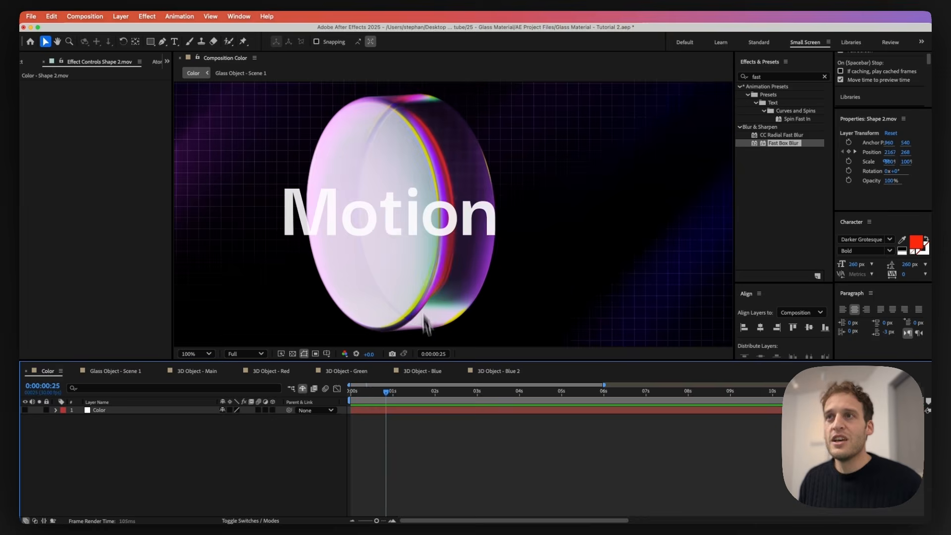
pyautogui.click(395, 394)
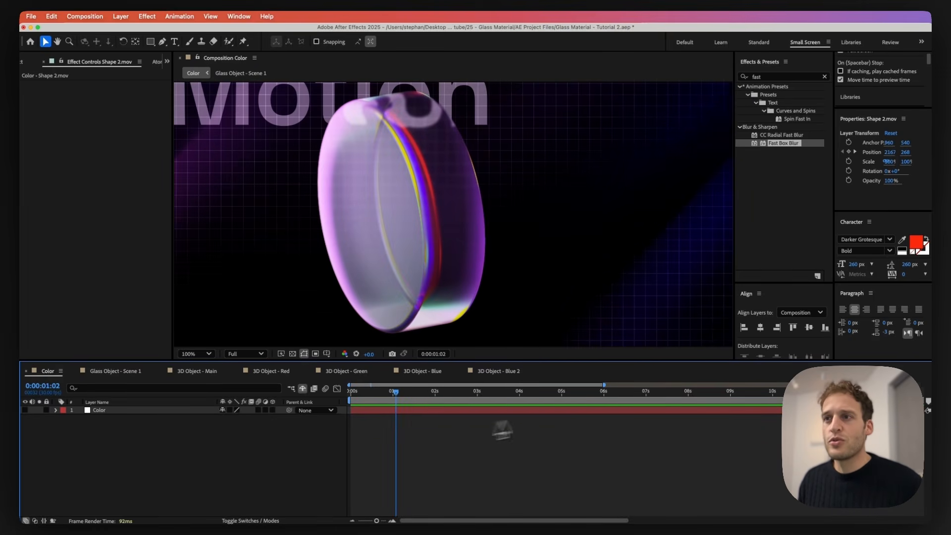
# Return to the 3D Object - Blue 2 composition and rename it 3D Object - Final in the project.
pyautogui.click(495, 373)
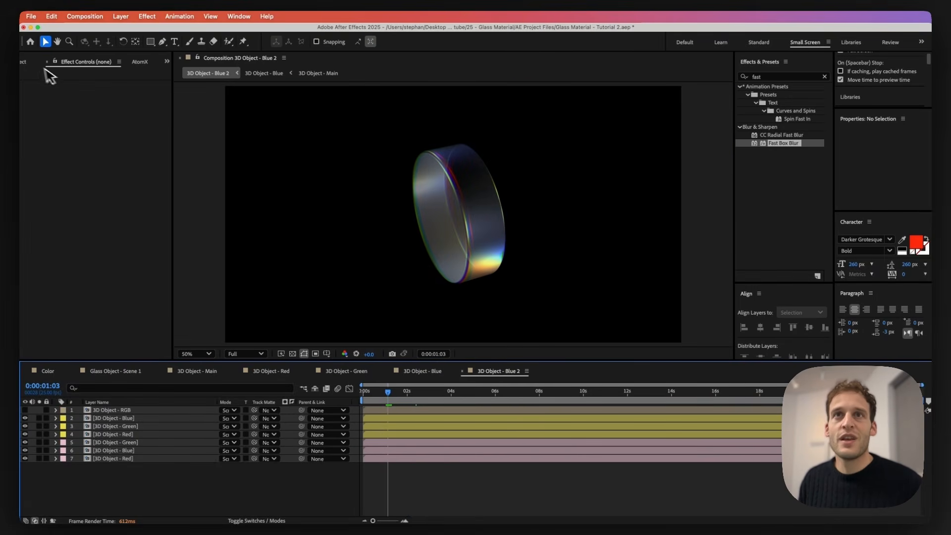
pyautogui.click(23, 62)
pyautogui.press('Return')
pyautogui.click(103, 188)
pyautogui.press('BackSpace')
pyautogui.press('BackSpace')
pyautogui.press('BackSpace')
pyautogui.press('BackSpace')
pyautogui.press('BackSpace')
pyautogui.press('BackSpace')
pyautogui.write('Ma')
pyautogui.press('BackSpace')
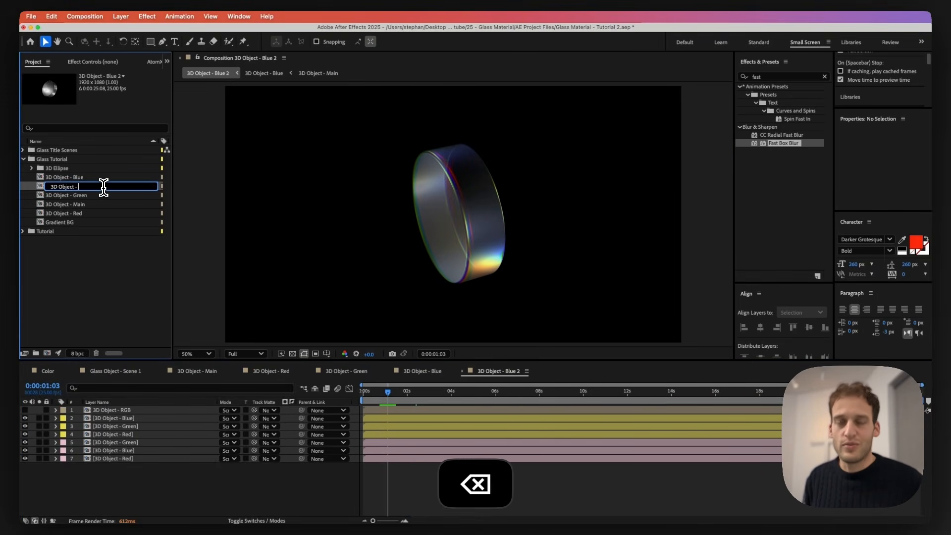
pyautogui.write('Final')
pyautogui.press('Return')
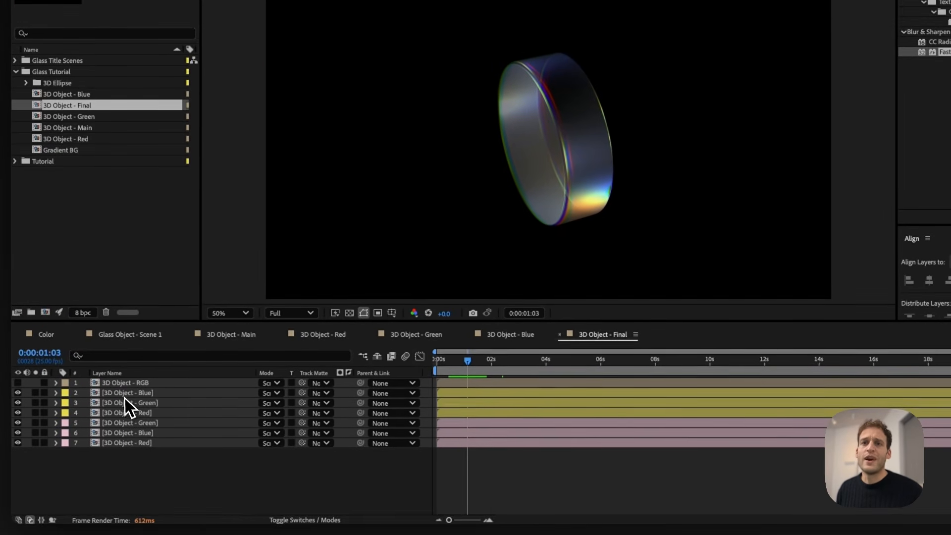
# Show and solo the 3D Object - RGB layer, with the current time at 0:00:00:15.
pyautogui.click(117, 389)
pyautogui.click(117, 386)
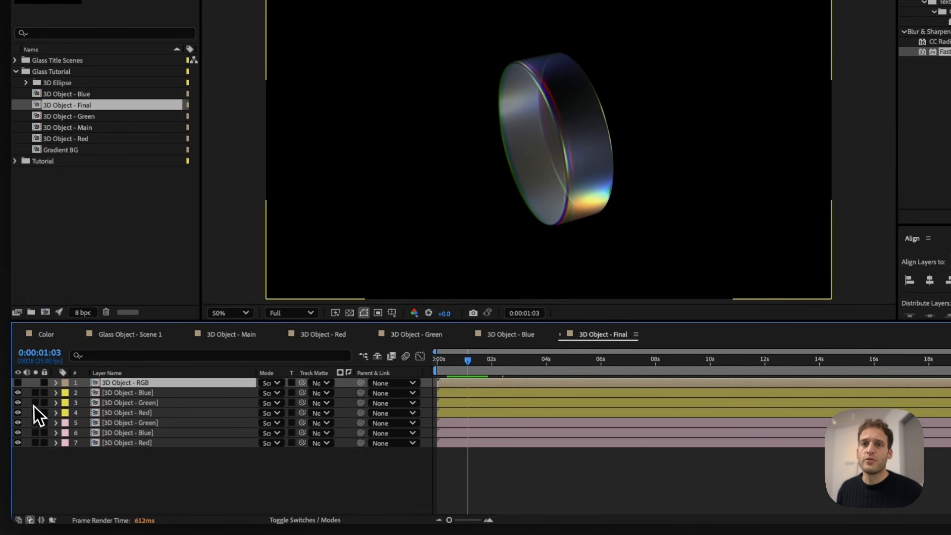
pyautogui.click(19, 383)
pyautogui.click(35, 383)
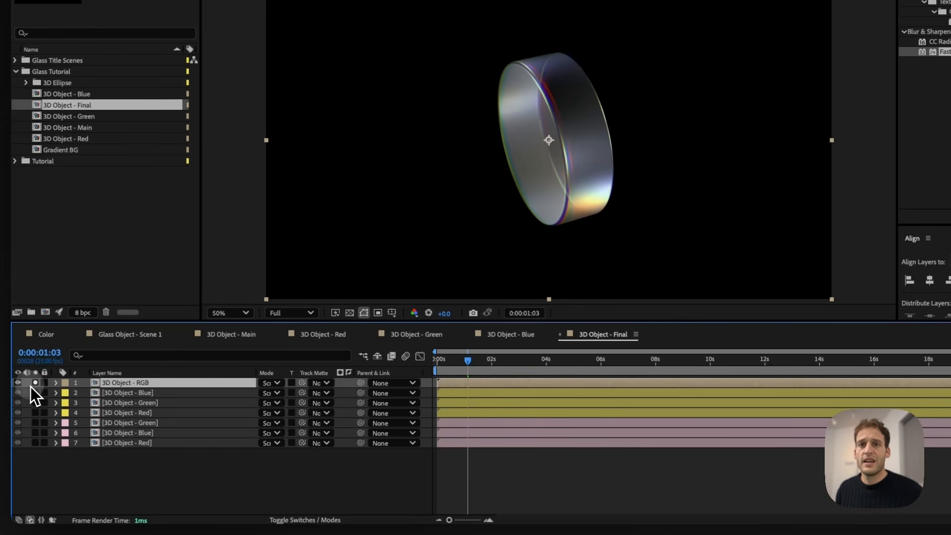
pyautogui.moveTo(467, 361); pyautogui.dragTo(388, 374)
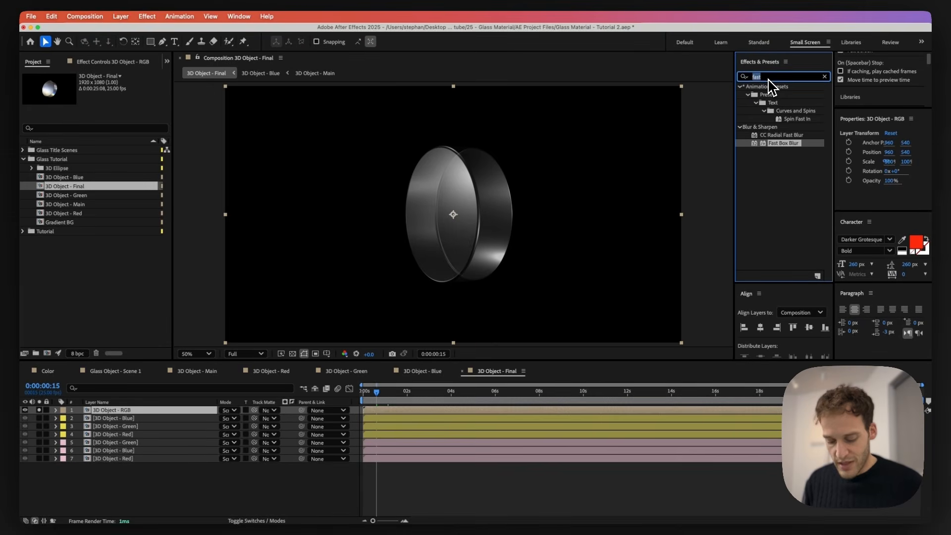
# Find the Glow effect and apply it to the 3D Object - RGB layer.
pyautogui.press('BackSpace')
pyautogui.press('BackSpace')
pyautogui.press('BackSpace')
pyautogui.press('BackSpace')
pyautogui.write('glow')
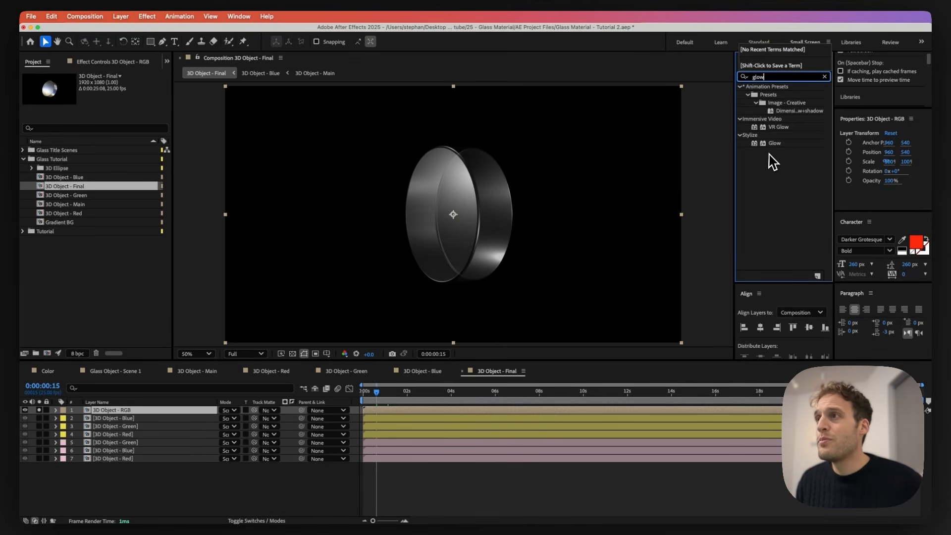
pyautogui.moveTo(774, 144); pyautogui.dragTo(120, 416)
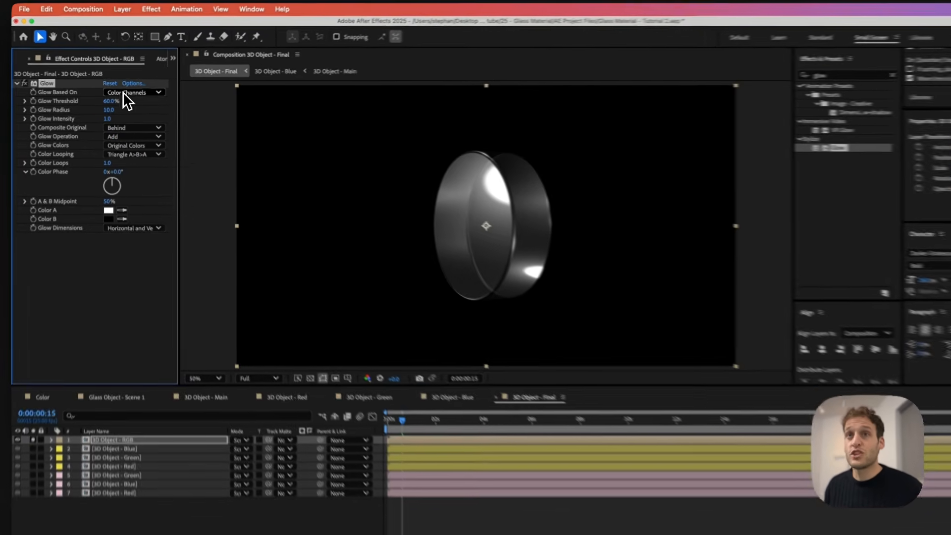
# Base the Glow on Alpha Channel with Glow Threshold 0%, Glow Radius 76, Glow Intensity 1.4 and A & B Colors.
pyautogui.click(125, 93)
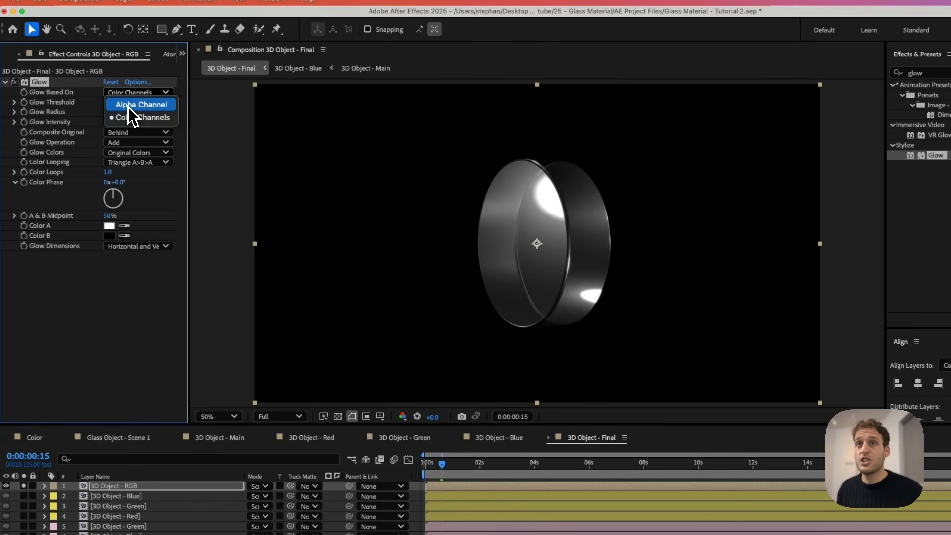
pyautogui.click(129, 107)
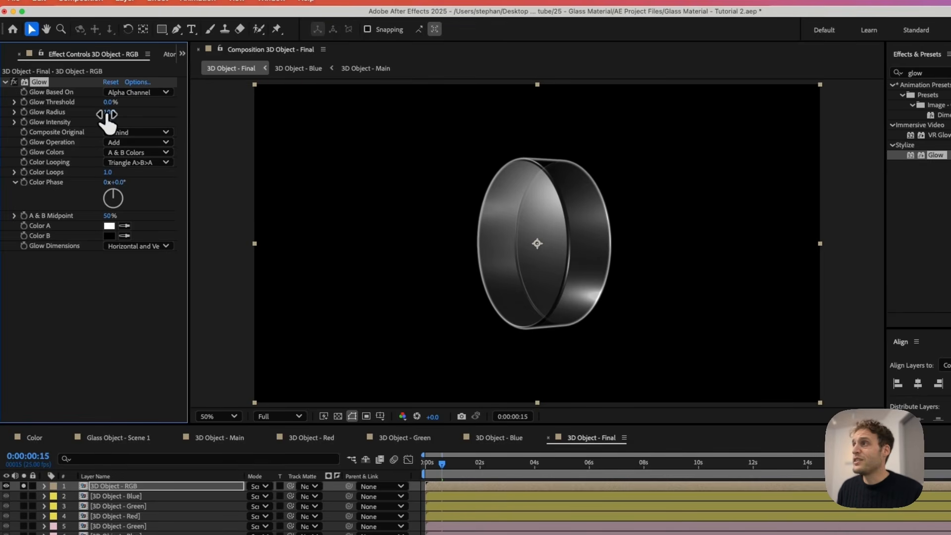
pyautogui.moveTo(106, 115); pyautogui.dragTo(138, 116)
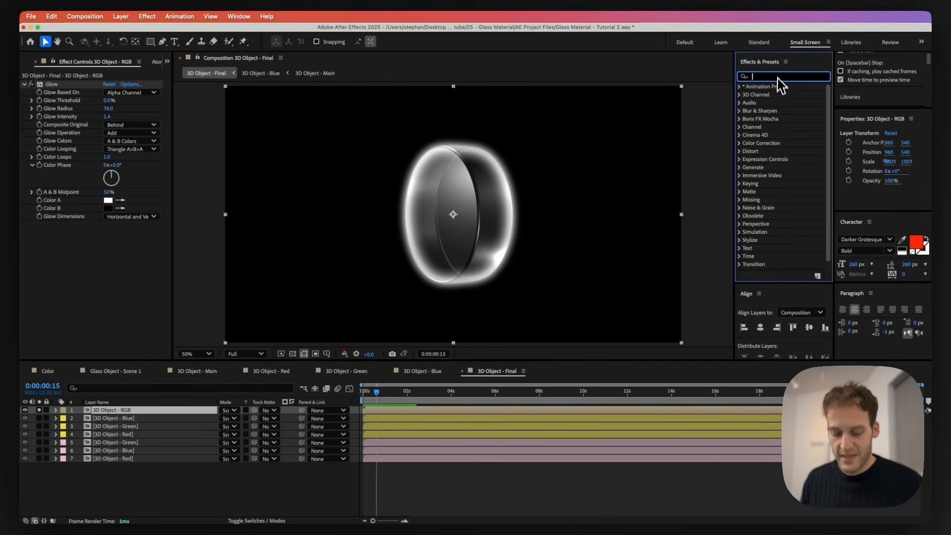
# Apply the Set Matte effect below Glow on the 3D Object - RGB layer.
pyautogui.write('set matte')
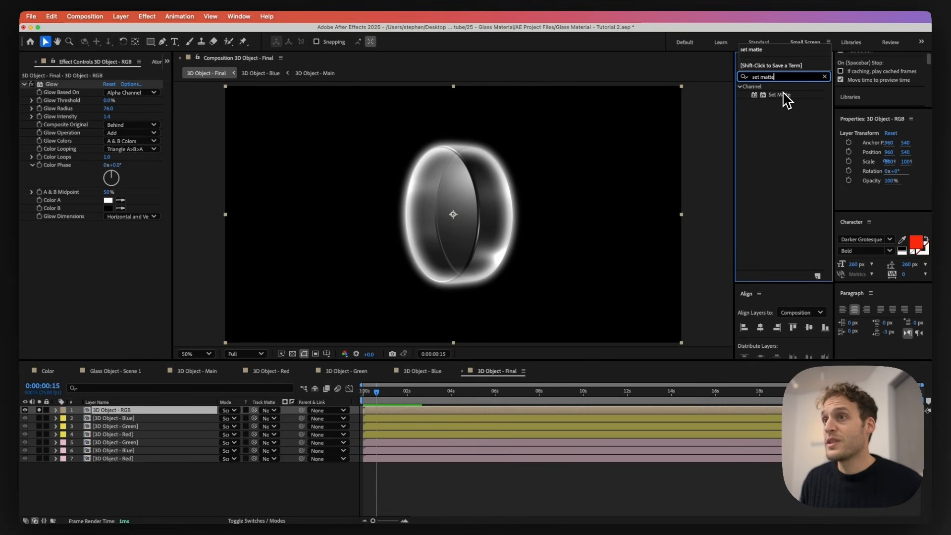
pyautogui.moveTo(787, 100); pyautogui.dragTo(142, 276)
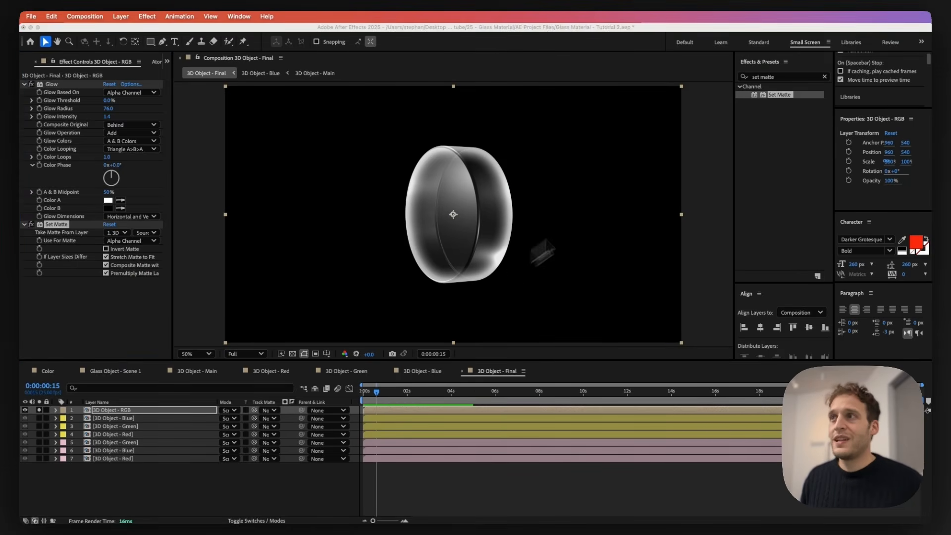
pyautogui.doubleClick(766, 79)
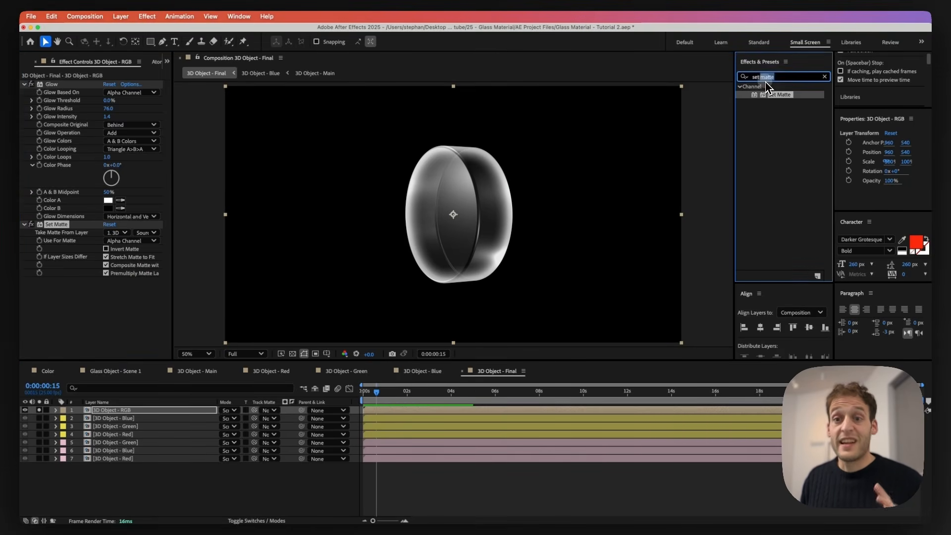
# Find the Tint effect and apply it below Set Matte on the 3D Object - RGB layer.
pyautogui.tripleClick(767, 80)
pyautogui.write('tint')
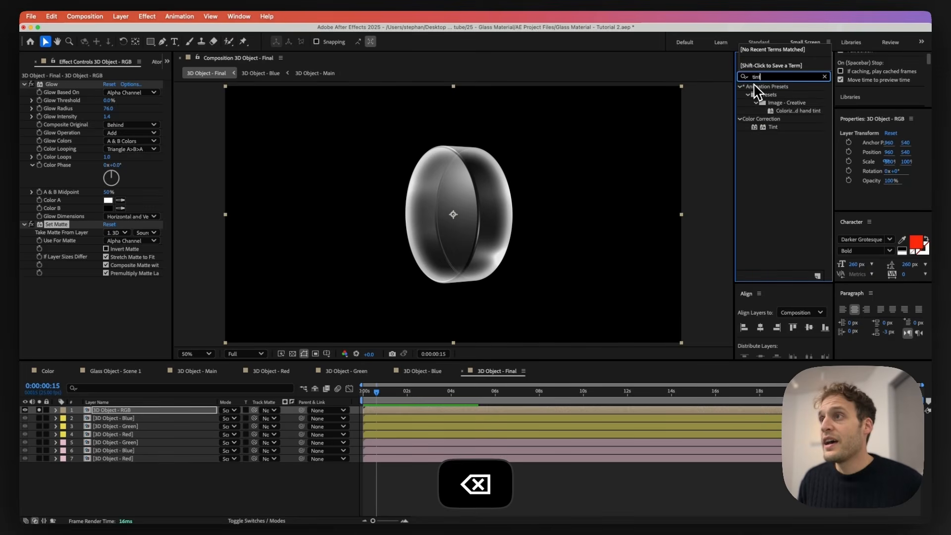
pyautogui.moveTo(771, 127); pyautogui.dragTo(33, 341)
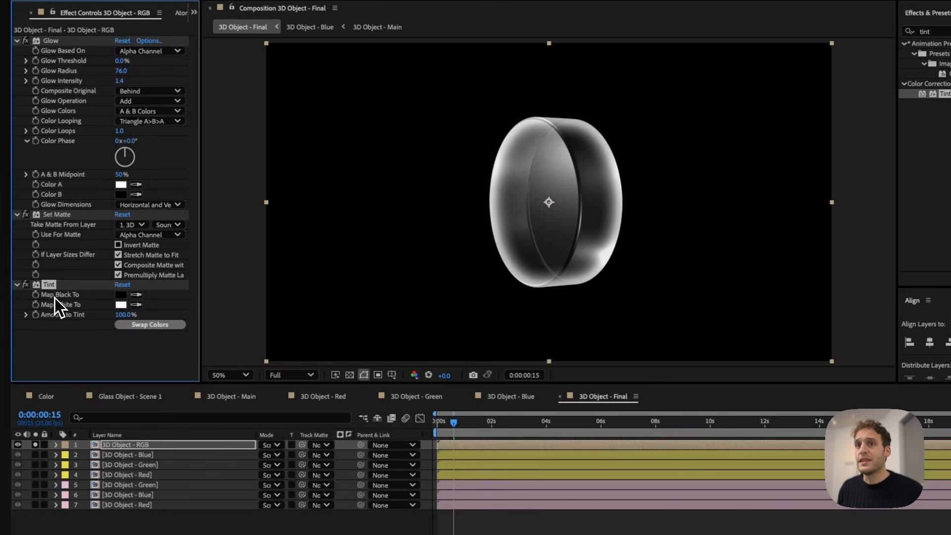
# Set Tint to map black to white and white to black (000000), and raise the Glow Radius to 127.
pyautogui.click(122, 303)
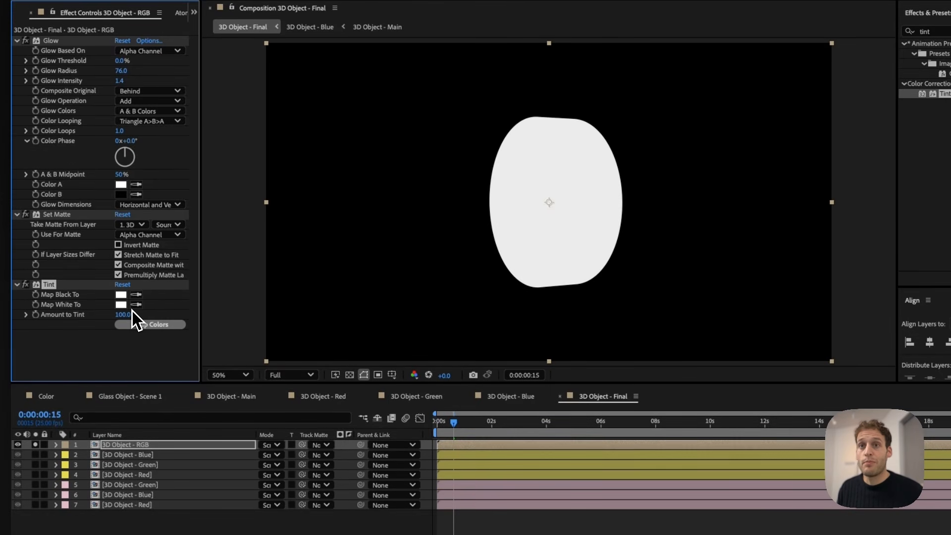
pyautogui.click(121, 304)
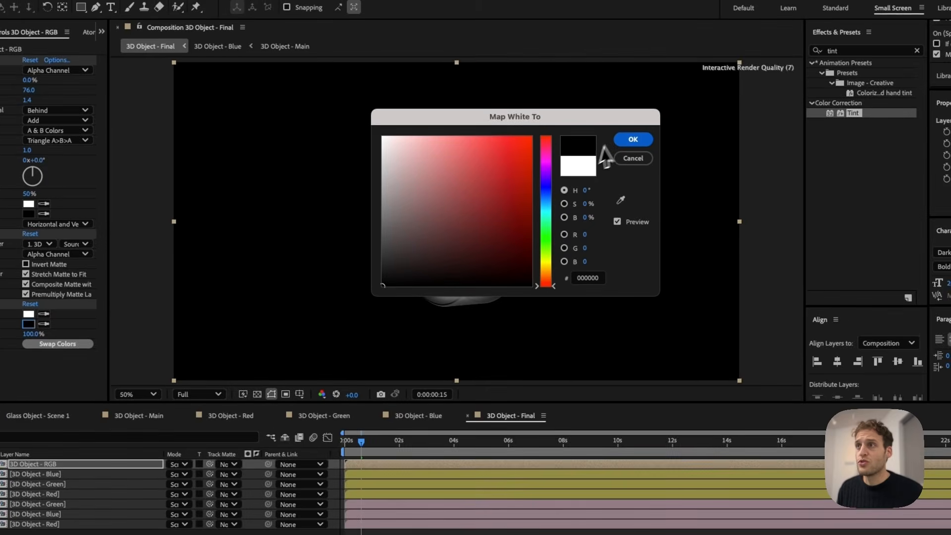
pyautogui.click(632, 140)
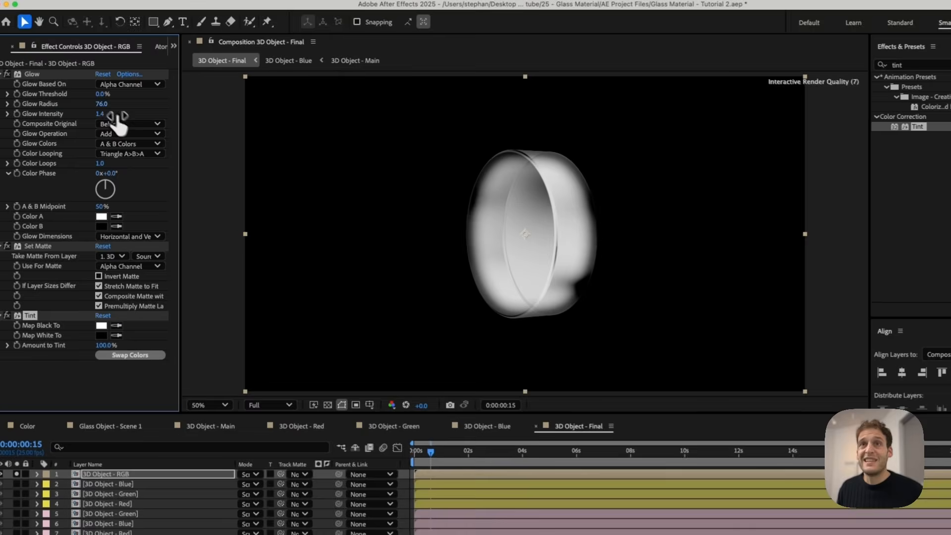
pyautogui.moveTo(108, 108); pyautogui.dragTo(138, 110)
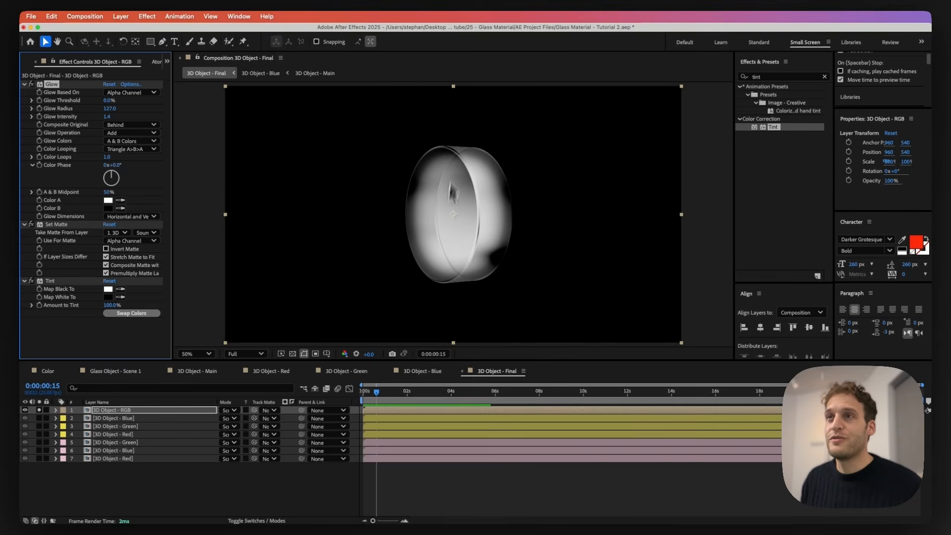
pyautogui.click(371, 280)
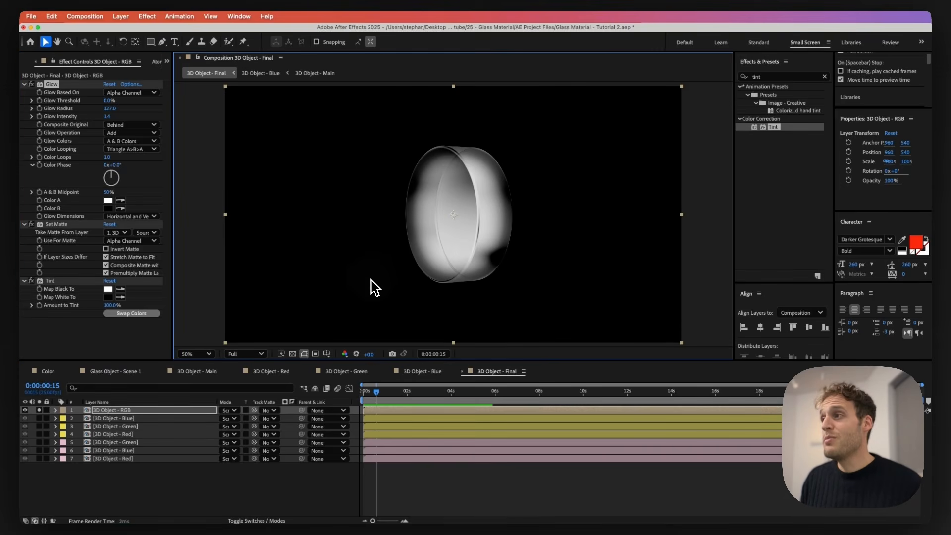
# Apply Curves below Tint on the 3D Object - RGB layer and shape a slight S-curve that darkens shadows and lifts highlights.
pyautogui.click(106, 355)
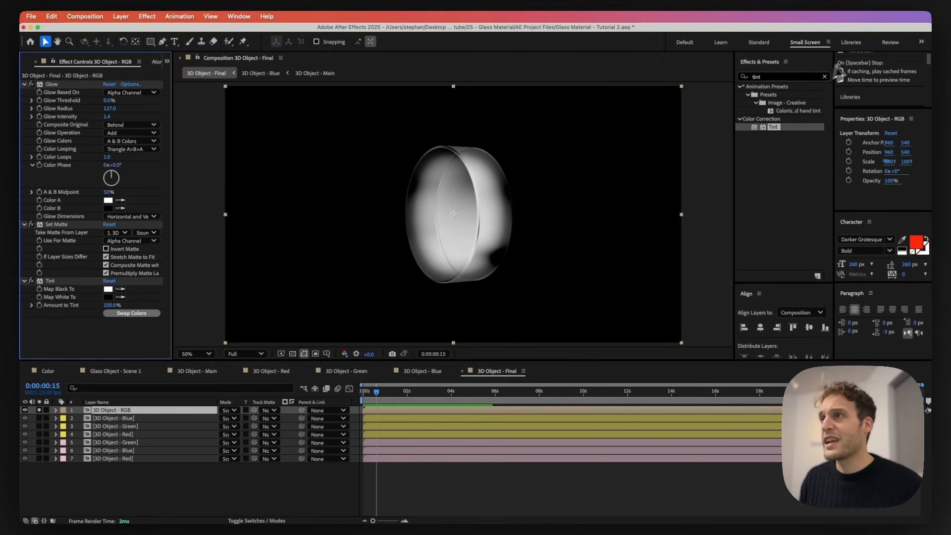
pyautogui.click(799, 79)
pyautogui.write('curves')
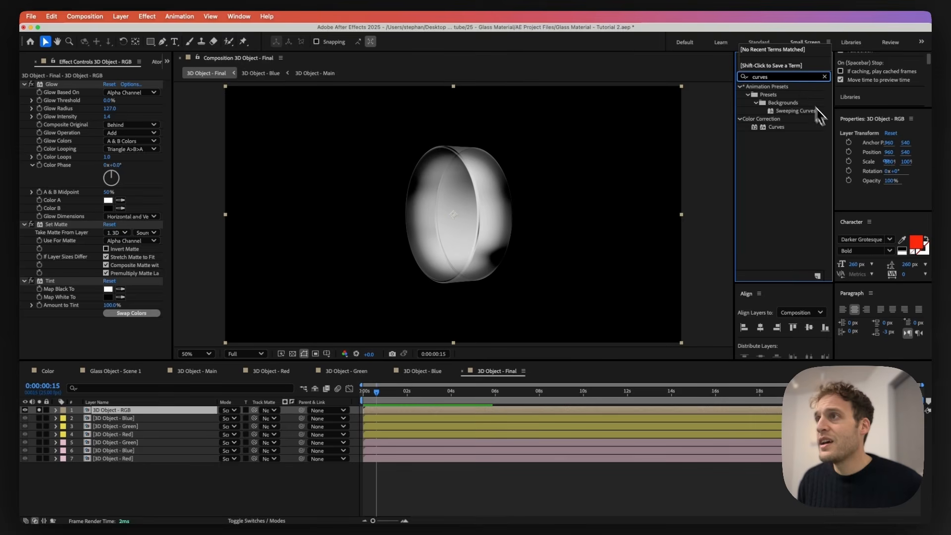
pyautogui.moveTo(776, 127); pyautogui.dragTo(85, 342)
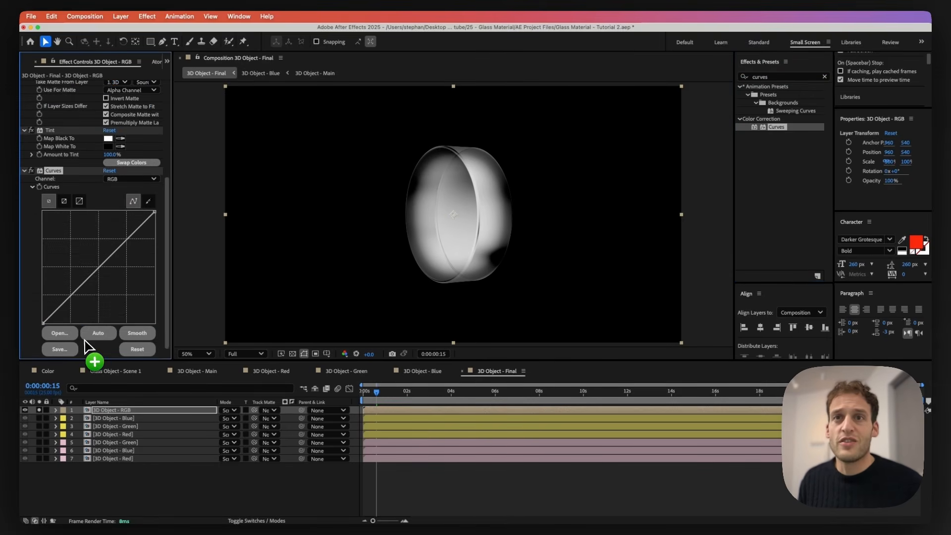
pyautogui.press('super+z')
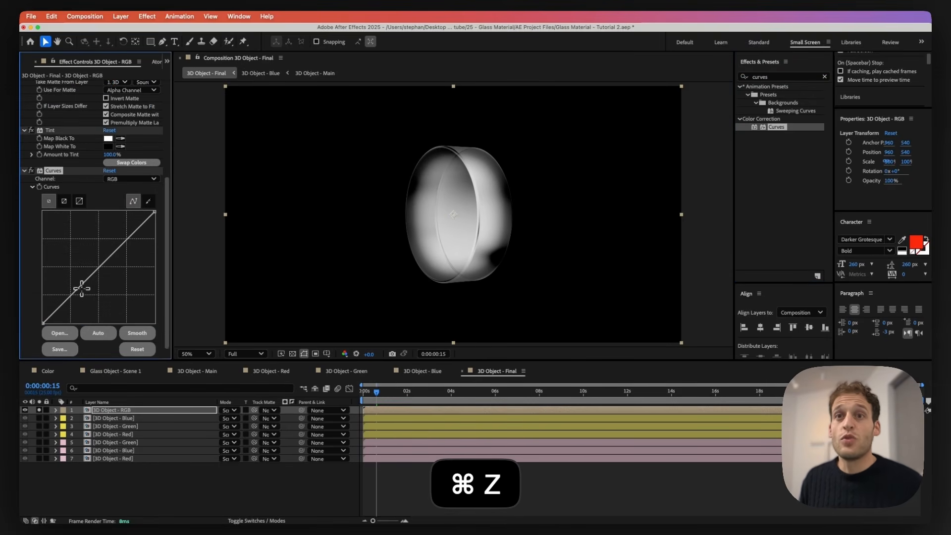
pyautogui.moveTo(75, 293); pyautogui.dragTo(83, 298)
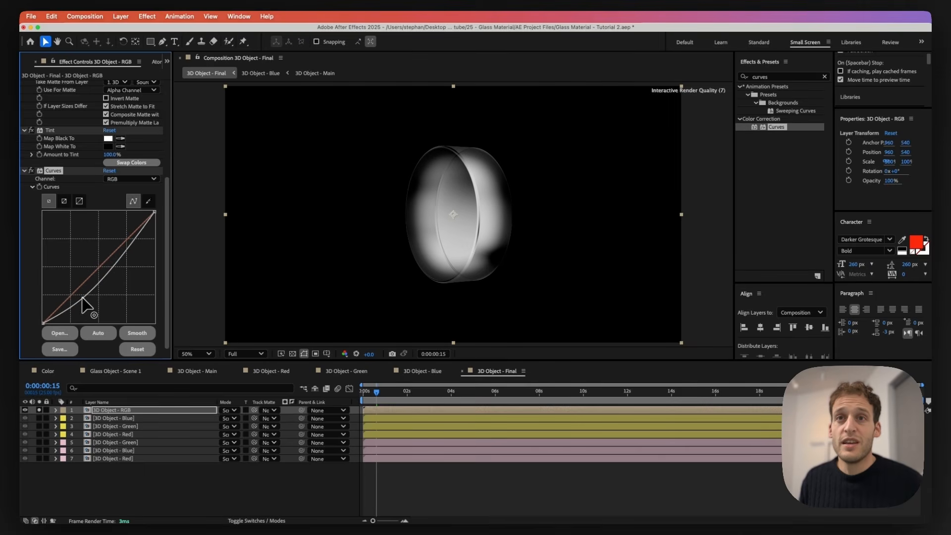
pyautogui.click(123, 242)
pyautogui.moveTo(123, 242); pyautogui.dragTo(121, 243)
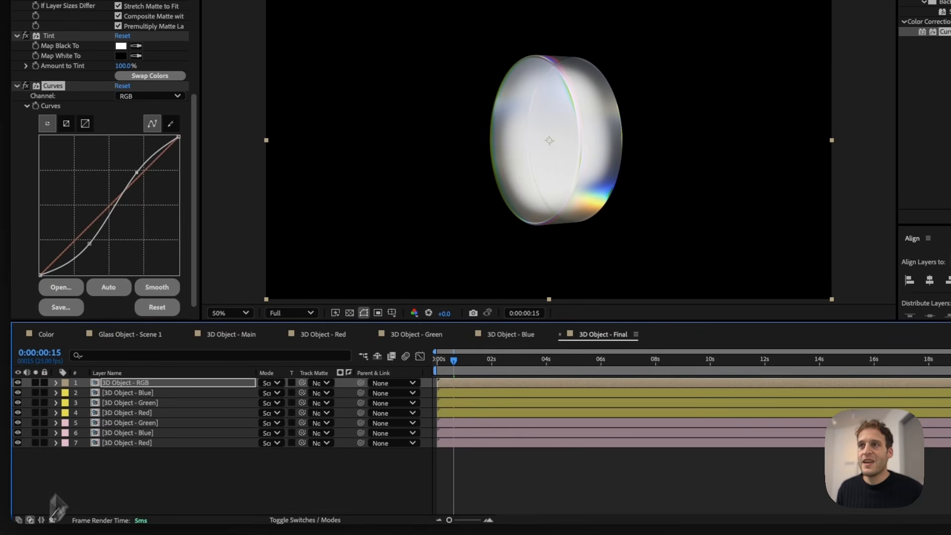
# Use the 3D Object - RGB layer as a luma track matte for all six Blue, Green and Red layers.
pyautogui.click(111, 444)
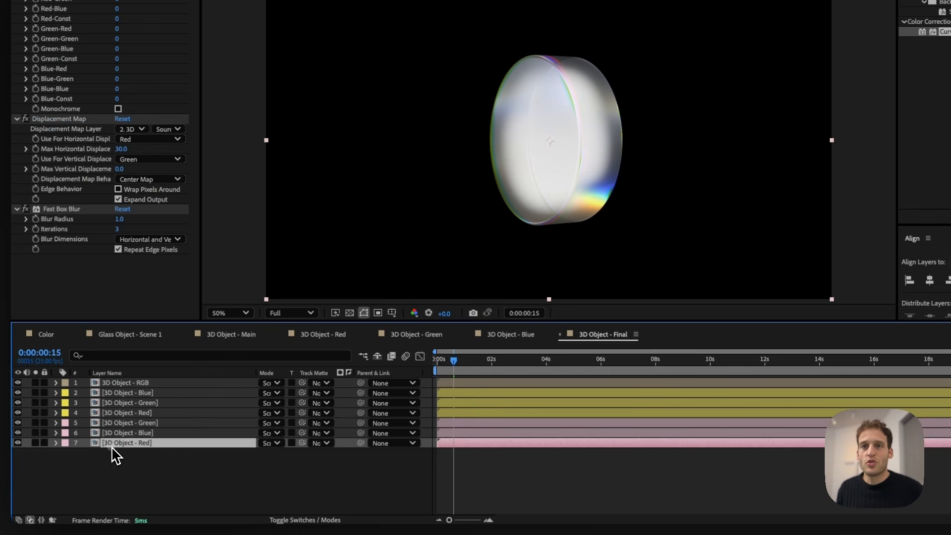
pyautogui.keyDown('shift'); pyautogui.click(119, 393); pyautogui.keyUp('shift')
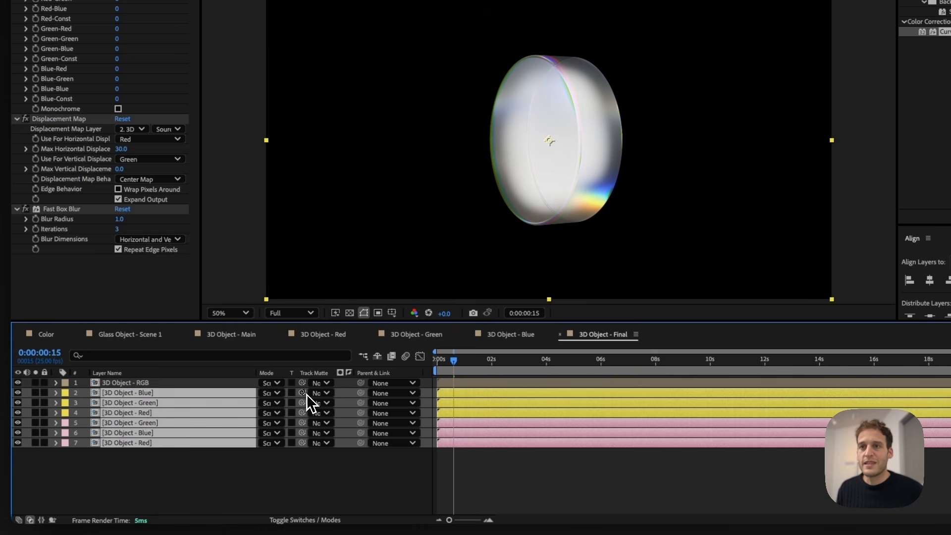
pyautogui.moveTo(302, 393); pyautogui.dragTo(148, 383)
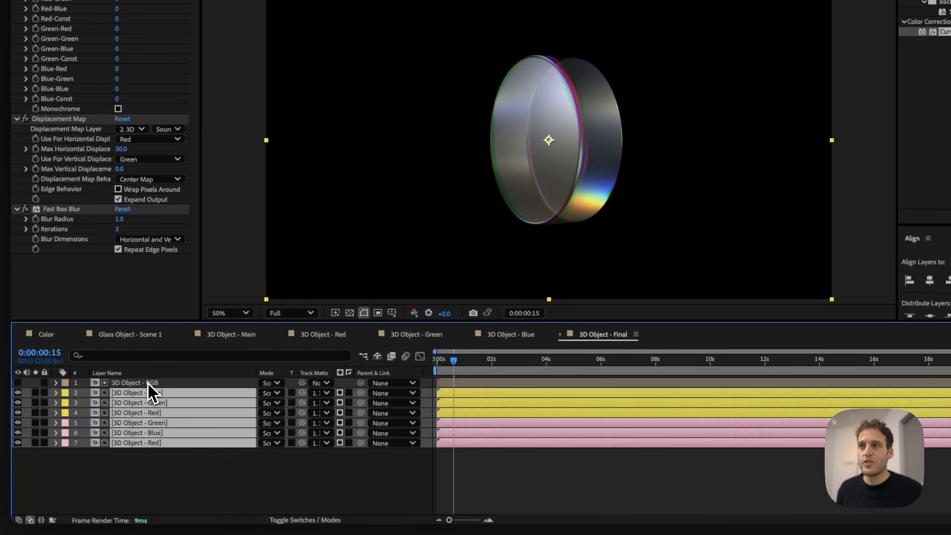
pyautogui.click(341, 397)
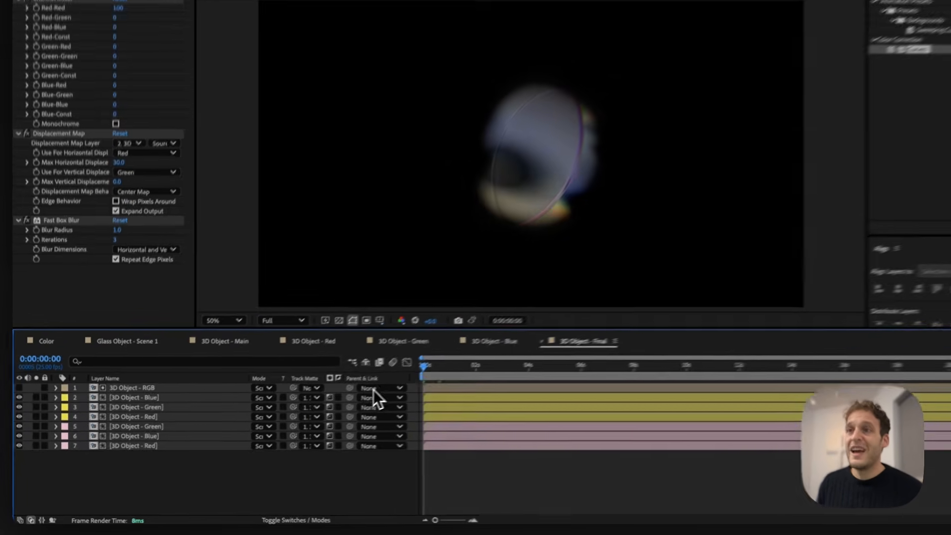
pyautogui.moveTo(373, 391); pyautogui.dragTo(370, 415)
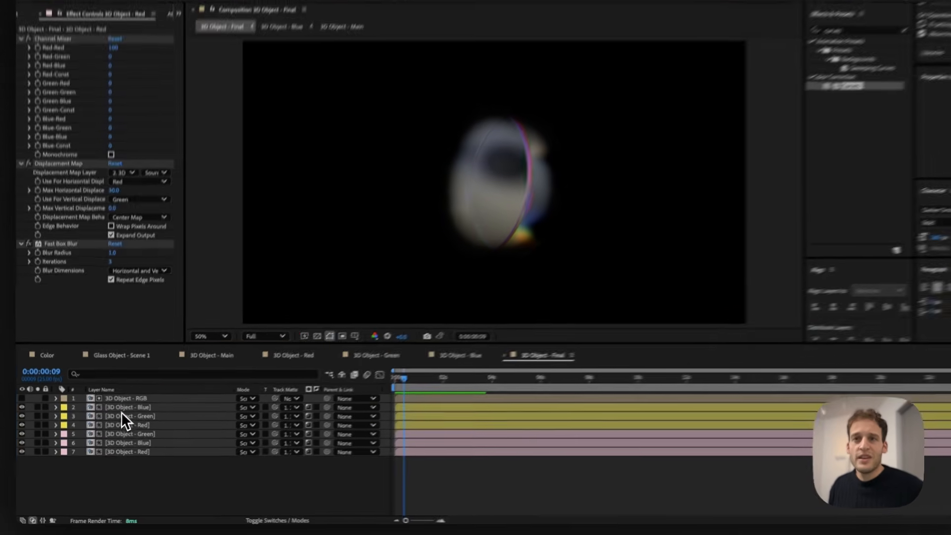
# Duplicate the three yellow Blue, Green and Red layers and group the copies directly below the 3D Object - RGB layer.
pyautogui.click(121, 418)
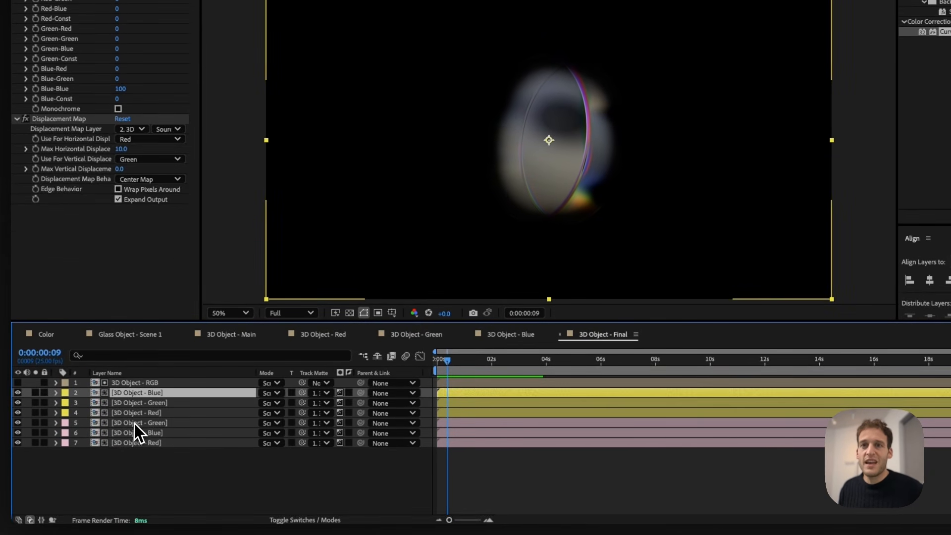
pyautogui.keyDown('shift'); pyautogui.click(130, 414); pyautogui.keyUp('shift')
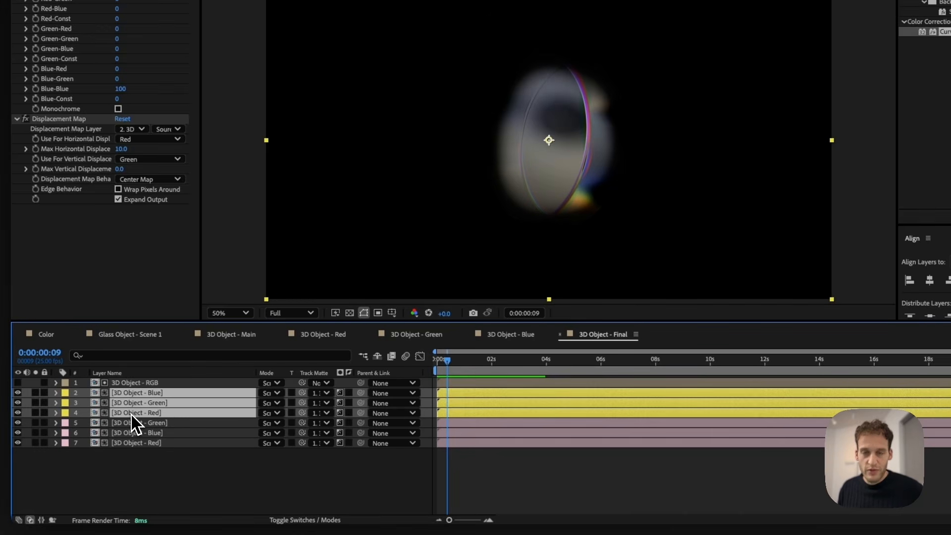
pyautogui.press('super+d')
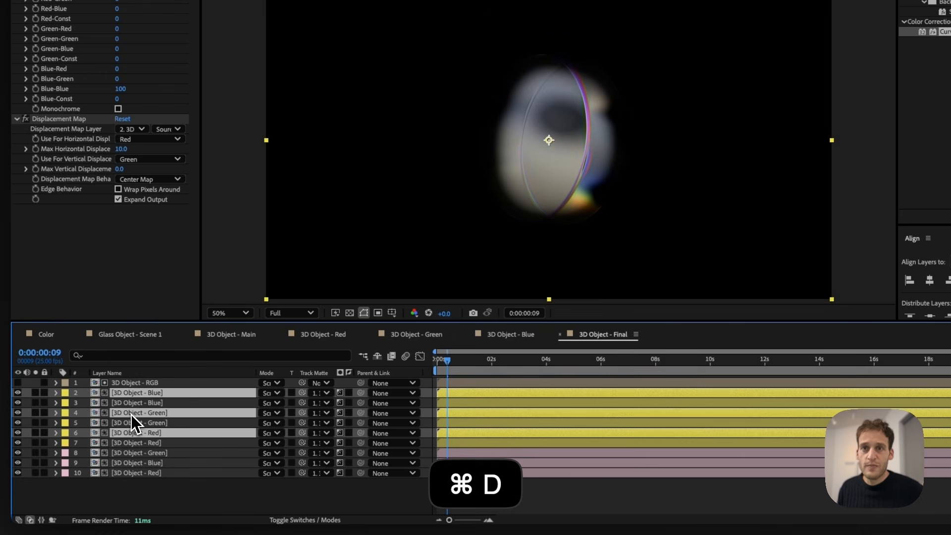
pyautogui.moveTo(132, 415); pyautogui.dragTo(128, 411)
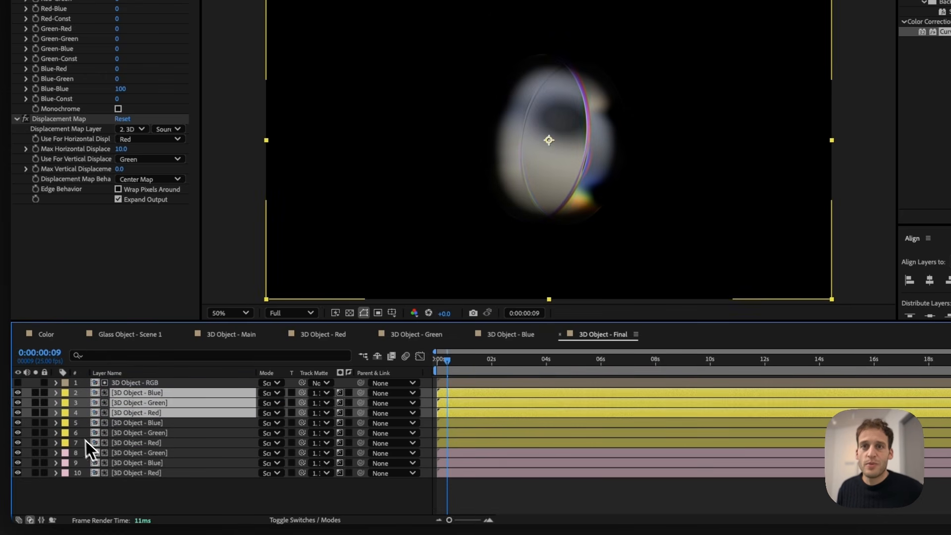
# Give the three duplicated layers a Red label and invert their track matte.
pyautogui.click(65, 409)
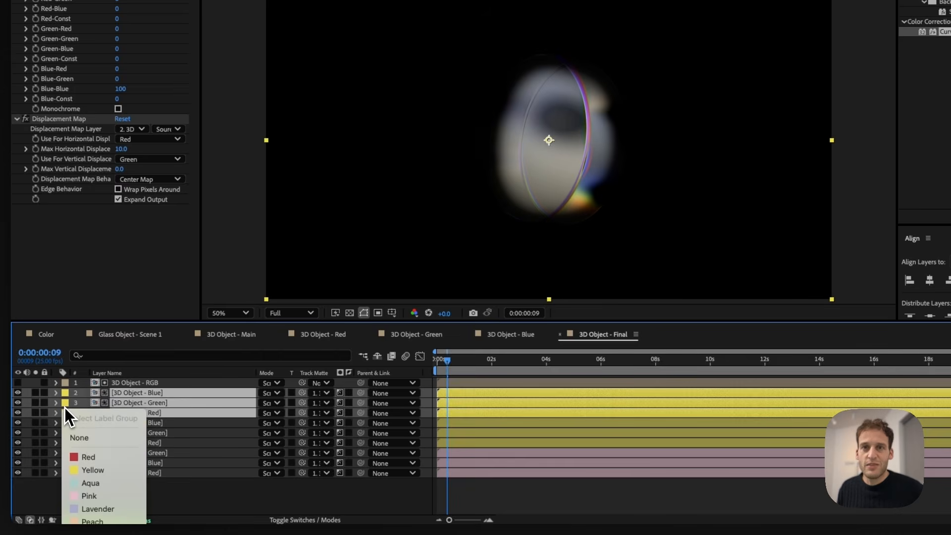
pyautogui.click(94, 457)
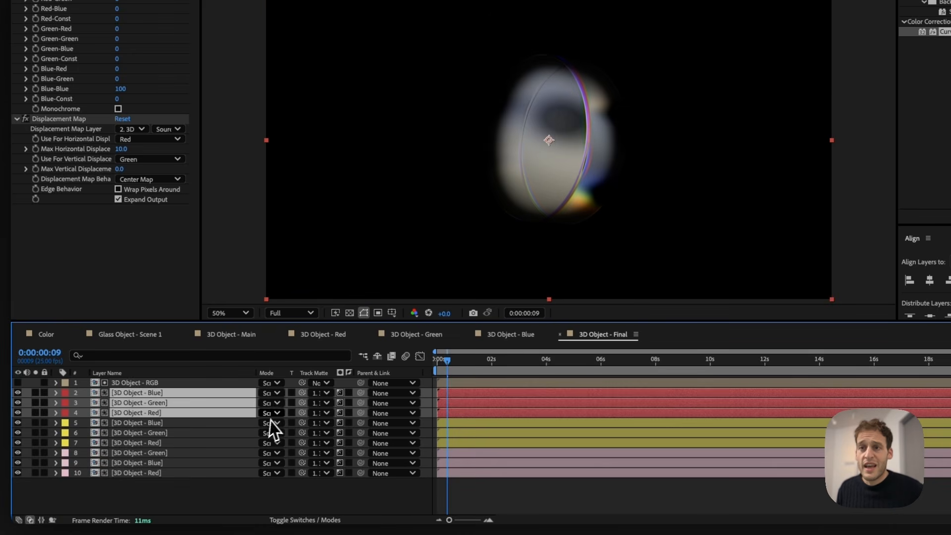
pyautogui.click(351, 396)
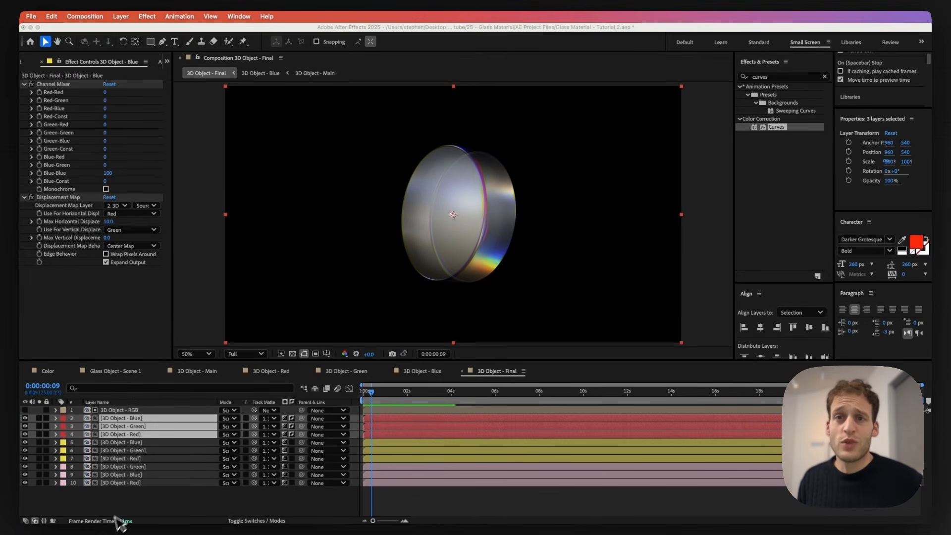
# Set the opacity of all nine Blue, Green and Red layers to 50%.
pyautogui.moveTo(128, 494); pyautogui.dragTo(115, 421)
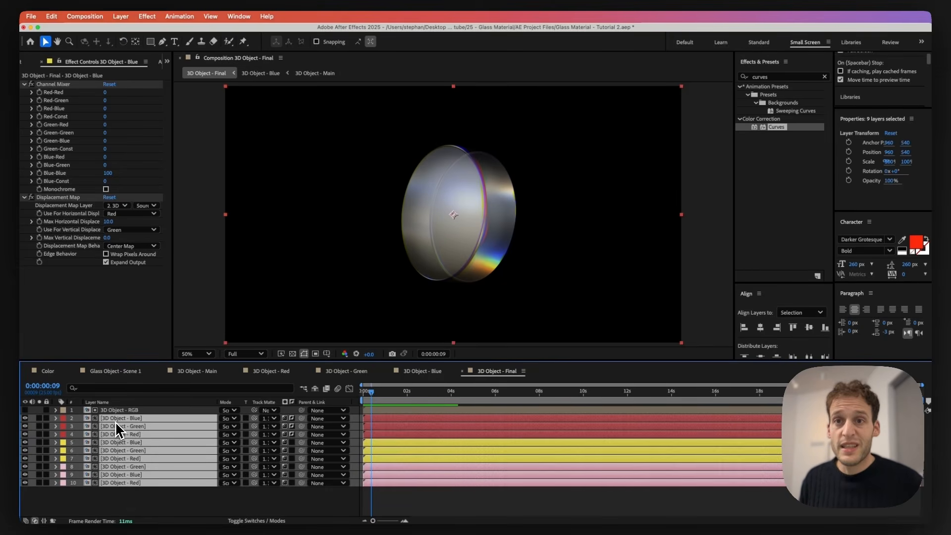
pyautogui.press('t')
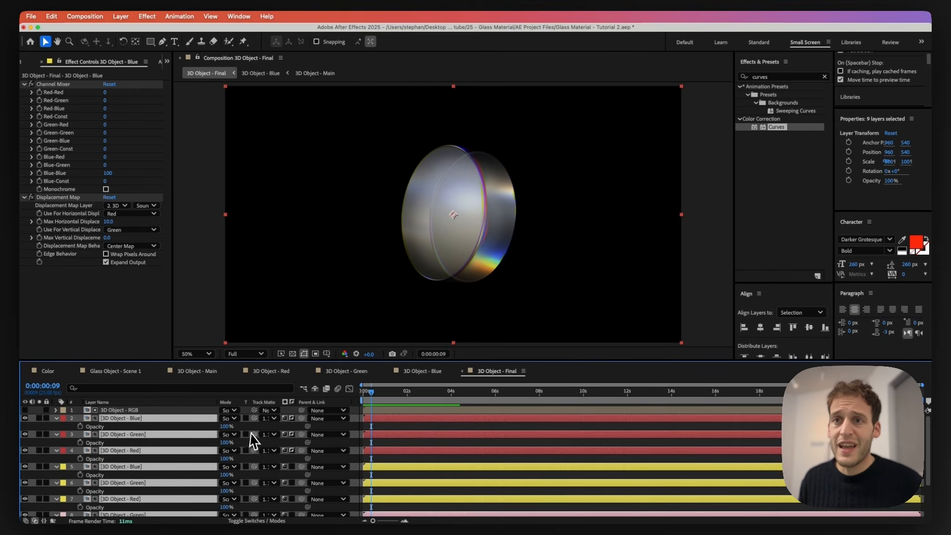
pyautogui.click(227, 429)
pyautogui.write('50')
pyautogui.press('Return')
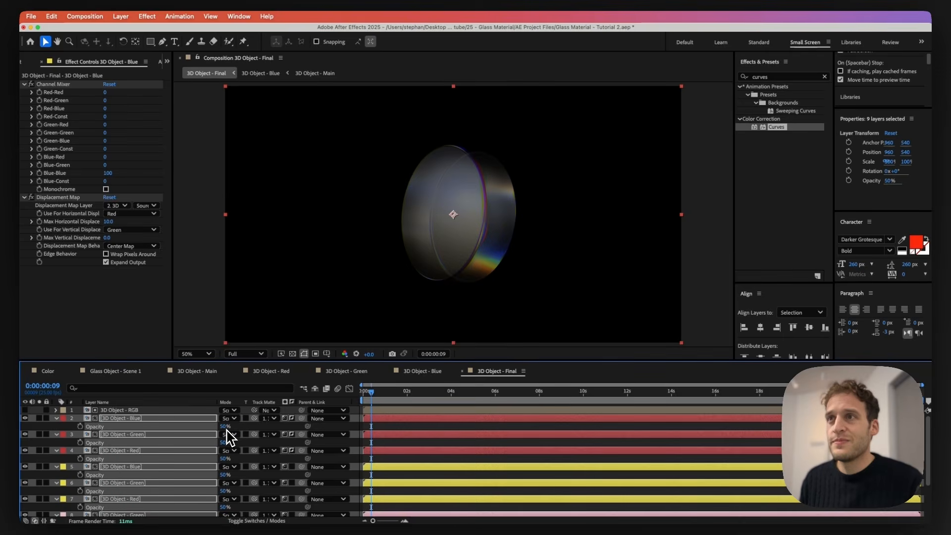
pyautogui.press('t')
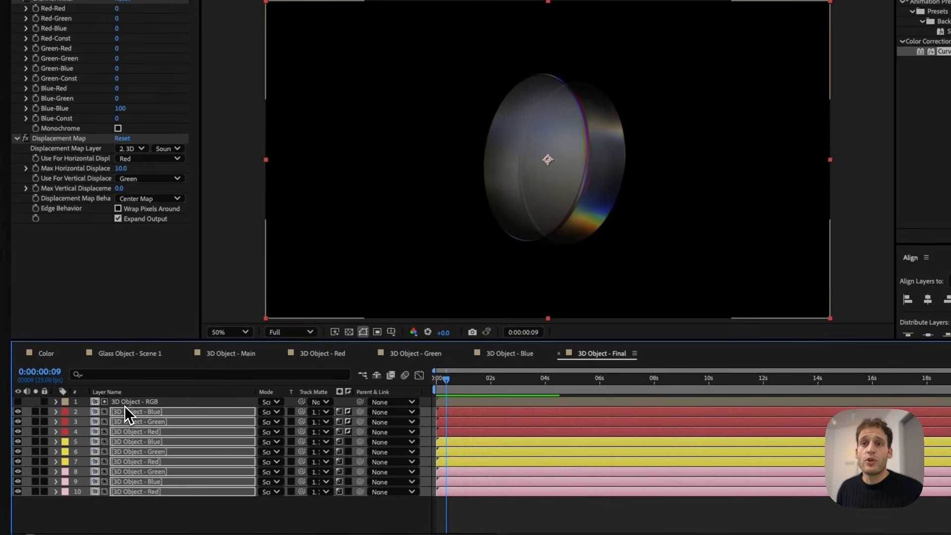
# Increase the Glow Radius on the 3D Object - RGB layer to 132.
pyautogui.click(125, 404)
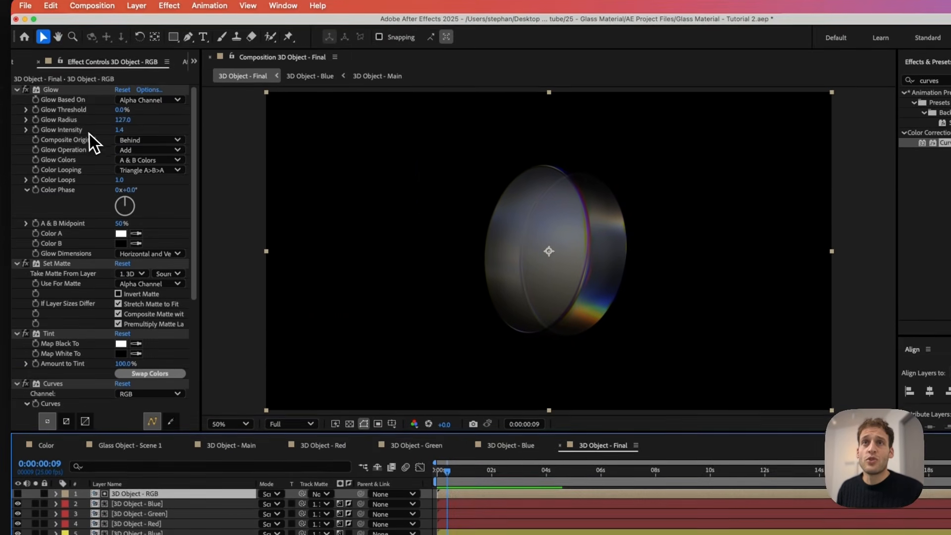
pyautogui.click(74, 122)
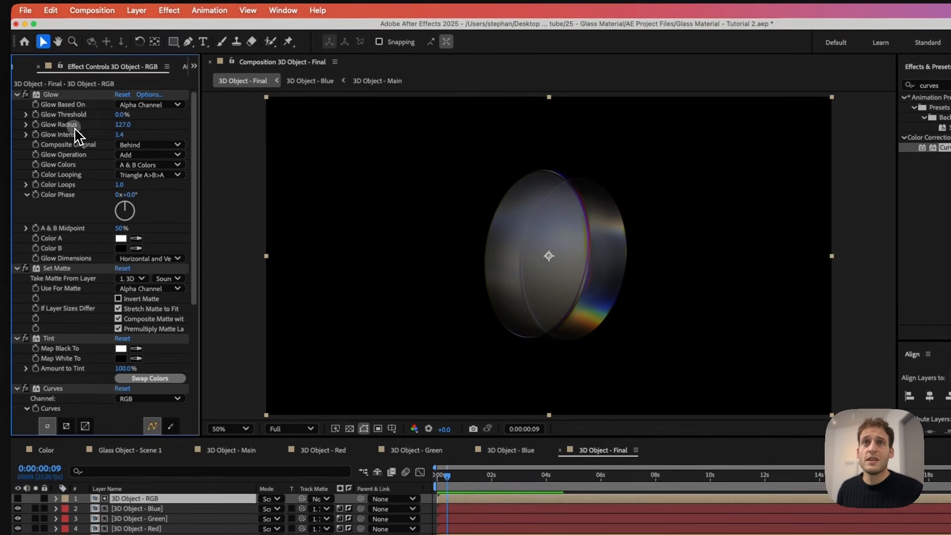
pyautogui.moveTo(133, 125)
pyautogui.mouseDown()
pyautogui.moveTo(214, 143)
pyautogui.moveTo(147, 165)
pyautogui.moveTo(208, 164)
pyautogui.moveTo(169, 166)
pyautogui.moveTo(142, 142)
pyautogui.mouseUp()
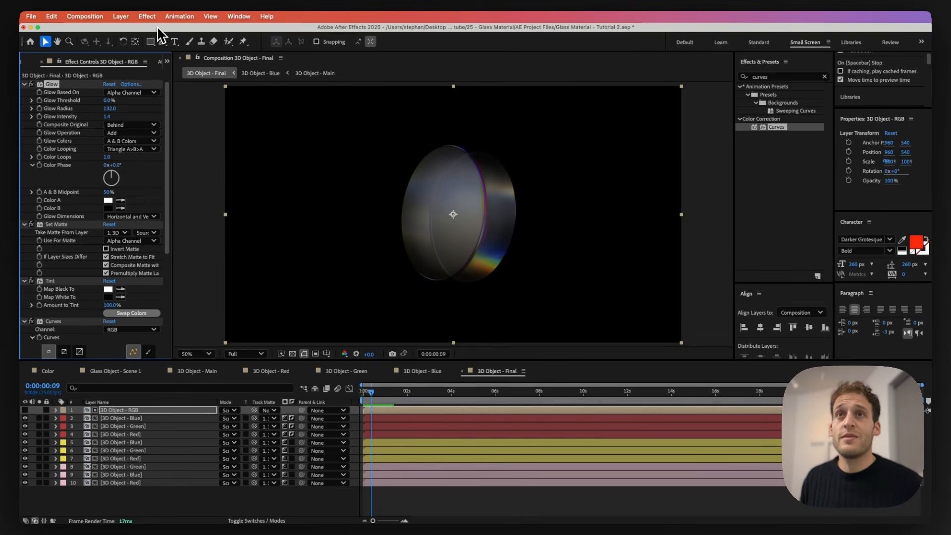
# Add a new adjustment layer above the 3D Object - RGB layer.
pyautogui.click(121, 16)
pyautogui.moveTo(129, 31)
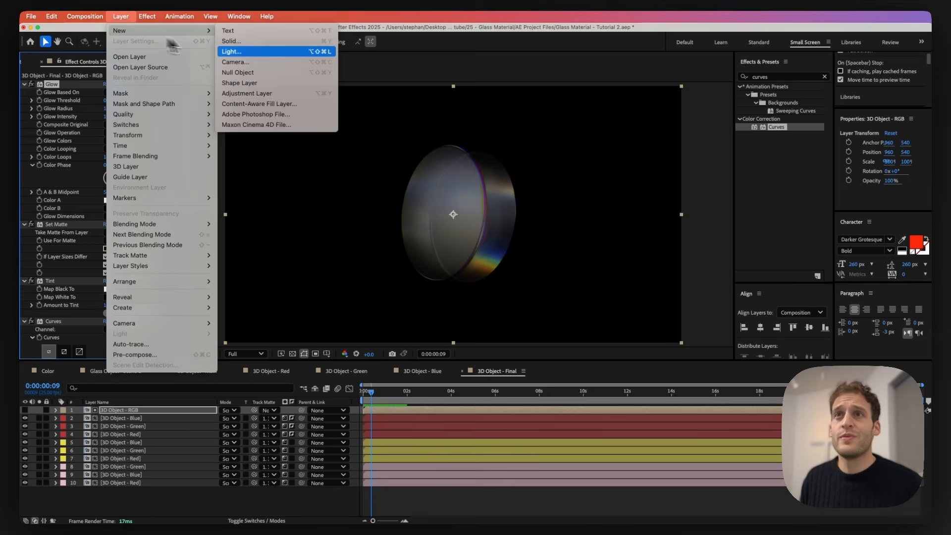
pyautogui.click(275, 94)
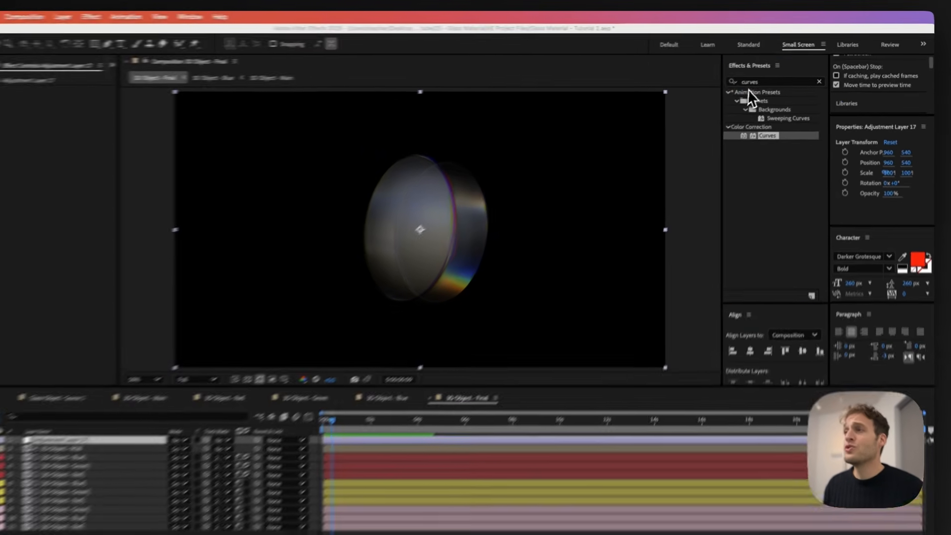
# Apply the CC Light Sweep effect to the adjustment layer and place its center at about 770, 256, near the disc's upper-left edge.
pyautogui.doubleClick(762, 78)
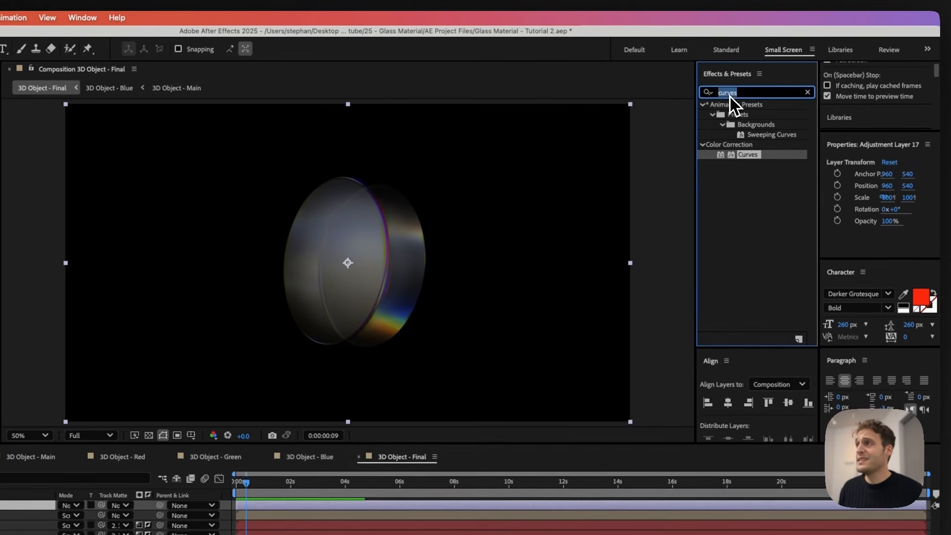
pyautogui.write('cc light')
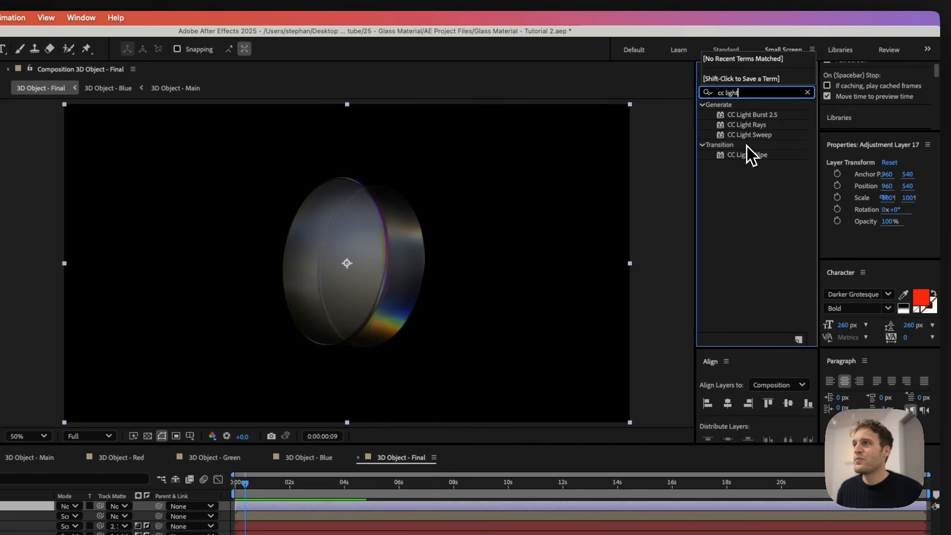
pyautogui.moveTo(745, 141); pyautogui.dragTo(85, 187)
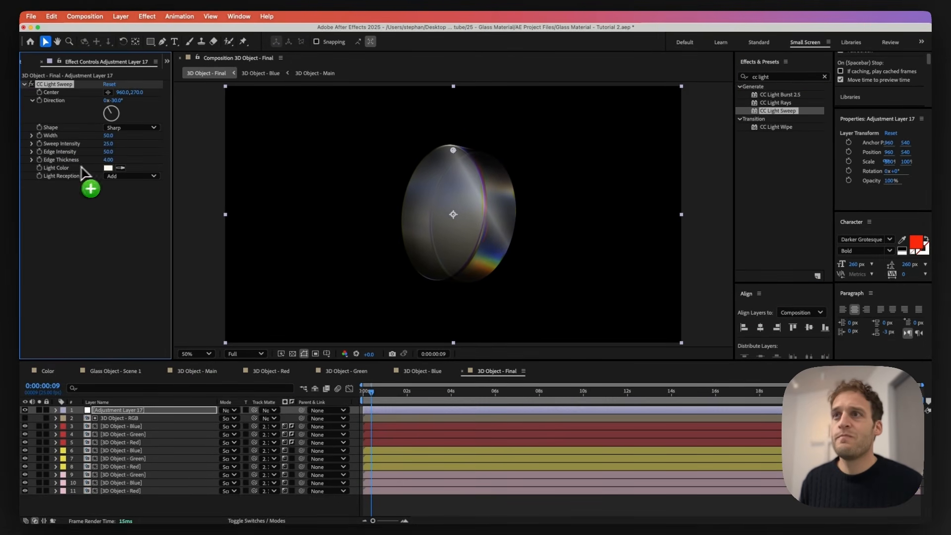
pyautogui.moveTo(453, 150); pyautogui.dragTo(408, 146)
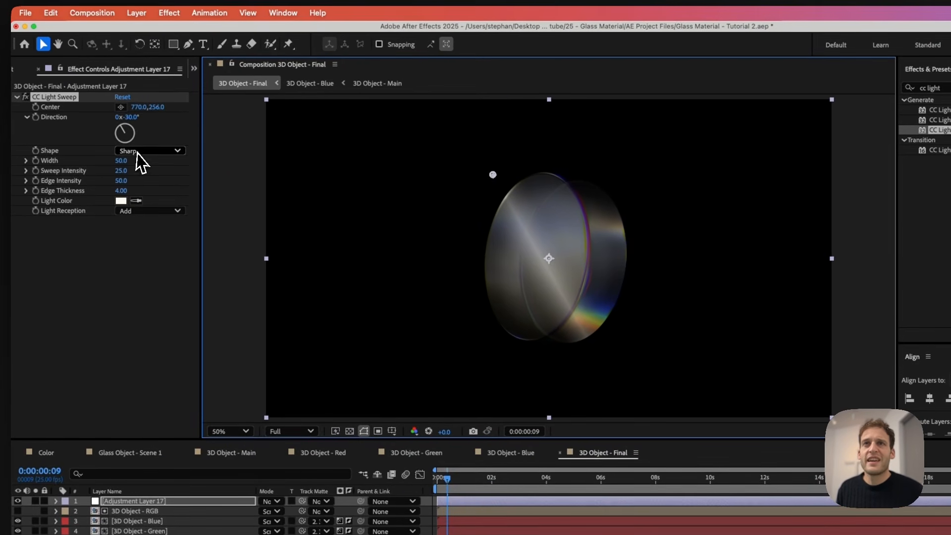
# Set the light sweep's Width to 215, Sweep Intensity to 0 and Edge Thickness to 20, with its center at about 762, 246.
pyautogui.moveTo(125, 160); pyautogui.dragTo(209, 170)
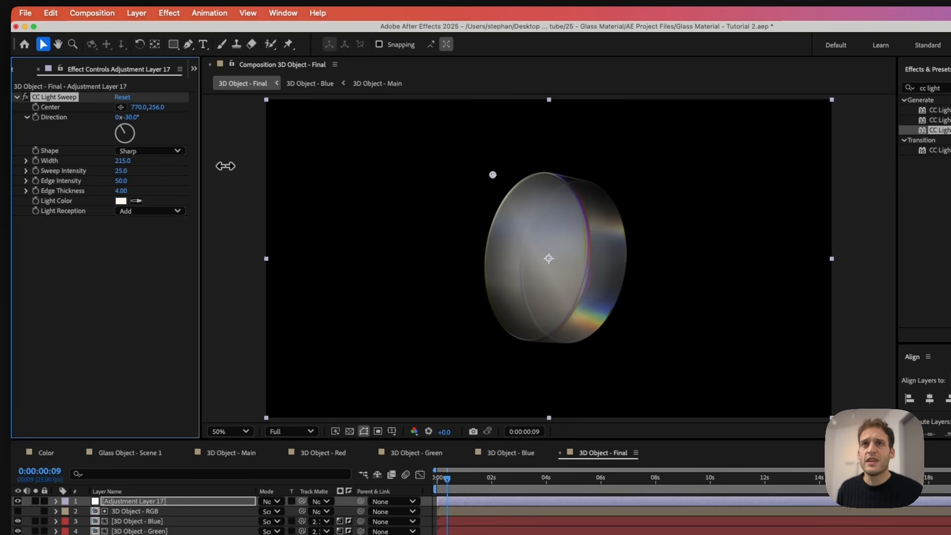
pyautogui.moveTo(120, 171); pyautogui.dragTo(82, 186)
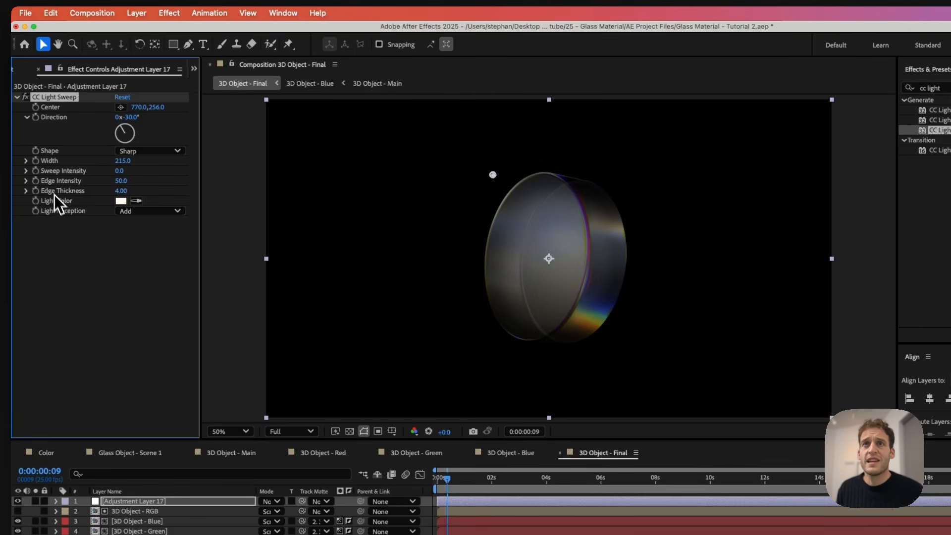
pyautogui.moveTo(121, 191); pyautogui.dragTo(499, 148)
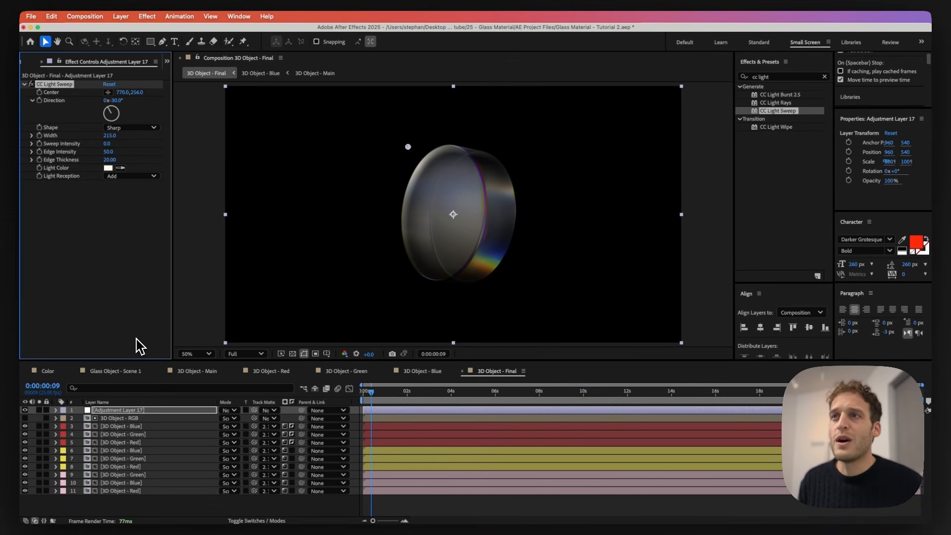
pyautogui.moveTo(408, 147)
pyautogui.mouseDown()
pyautogui.moveTo(373, 181)
pyautogui.moveTo(411, 143)
pyautogui.mouseUp()
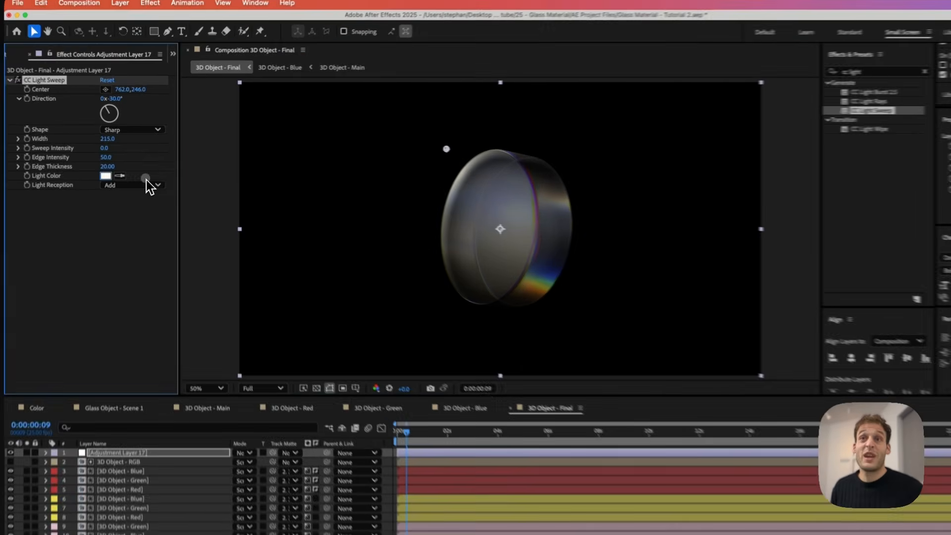
# Change the light sweep's Light Color to a light purple.
pyautogui.click(108, 167)
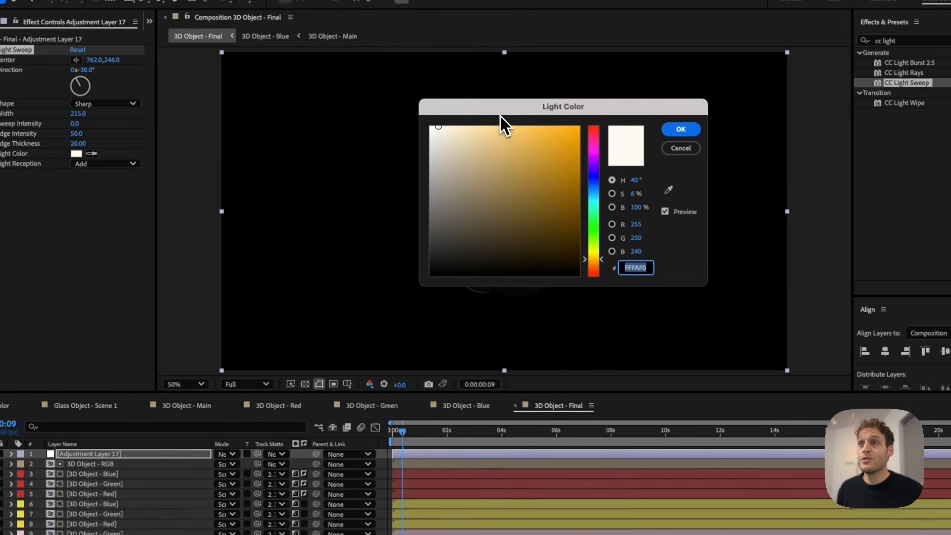
pyautogui.moveTo(501, 115); pyautogui.dragTo(193, 144)
pyautogui.moveTo(301, 288); pyautogui.dragTo(286, 193)
pyautogui.moveTo(159, 157); pyautogui.dragTo(198, 157)
pyautogui.click(362, 165)
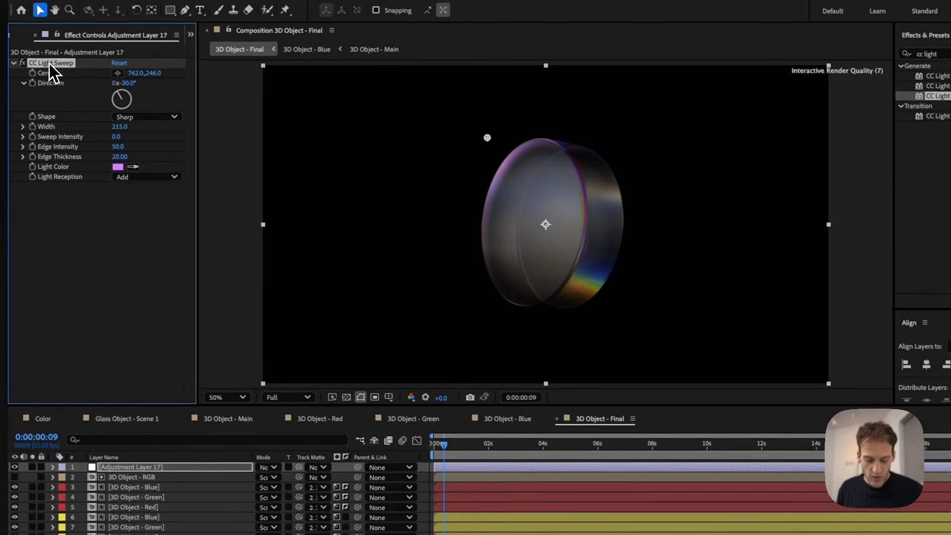
# Duplicate the light sweep and set the copy's center to about 658, 242, Edge Intensity to 347 and Edge Thickness to 1.
pyautogui.click(7, 50)
pyautogui.press('super+d')
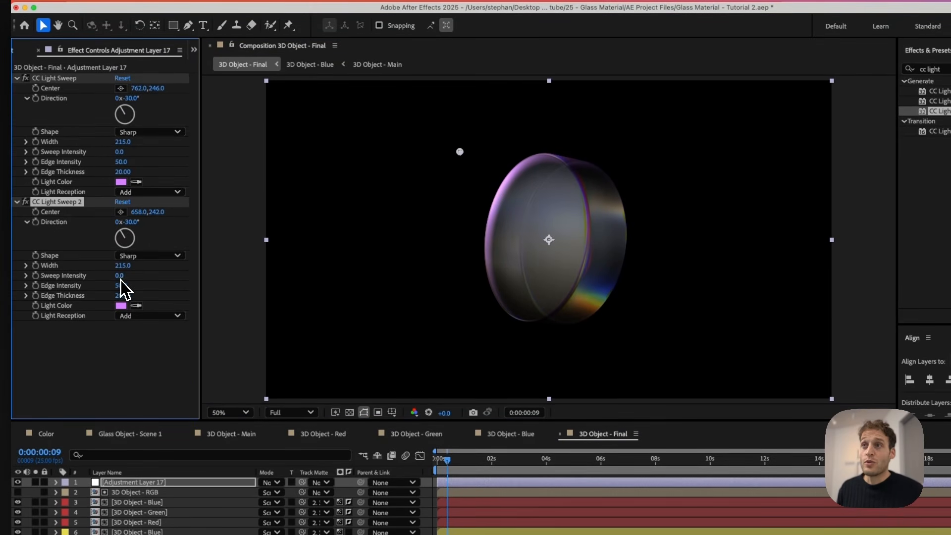
pyautogui.click(123, 295)
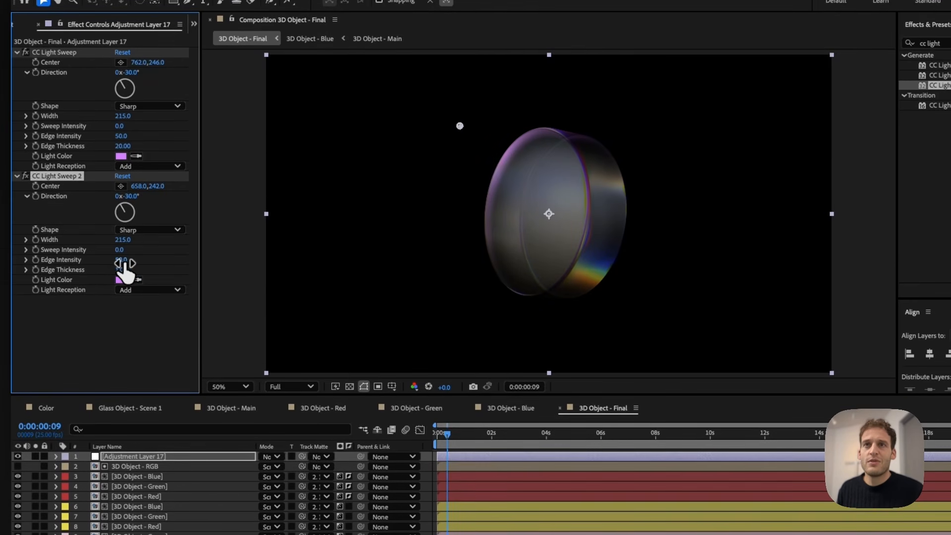
pyautogui.moveTo(125, 263); pyautogui.dragTo(107, 289)
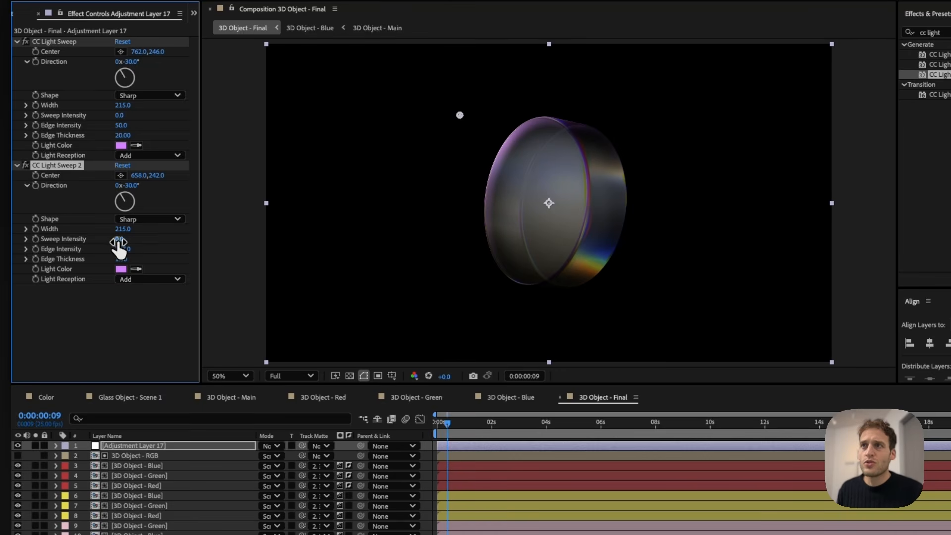
# Set the Sweep Intensity of CC Light Sweep 2 to 10.
pyautogui.moveTo(119, 242); pyautogui.dragTo(126, 243)
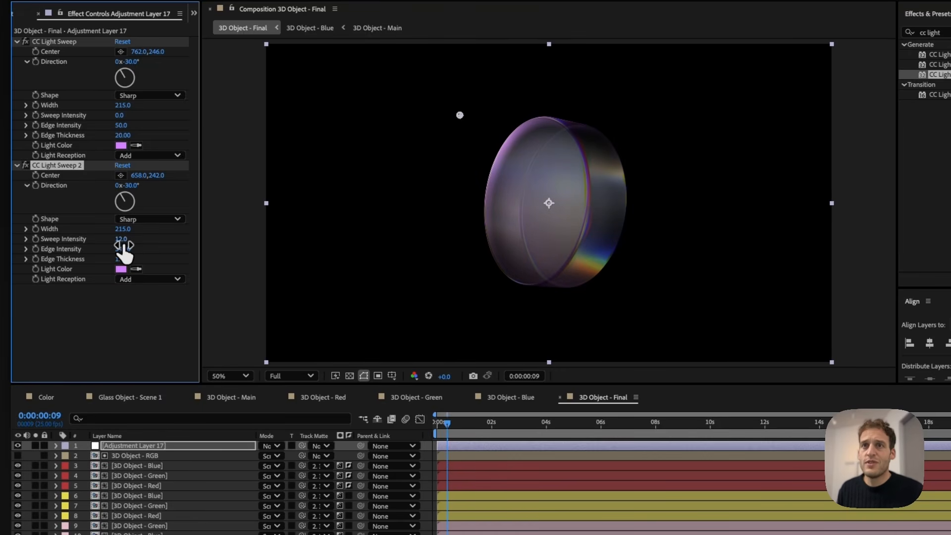
pyautogui.click(124, 241)
pyautogui.write('10')
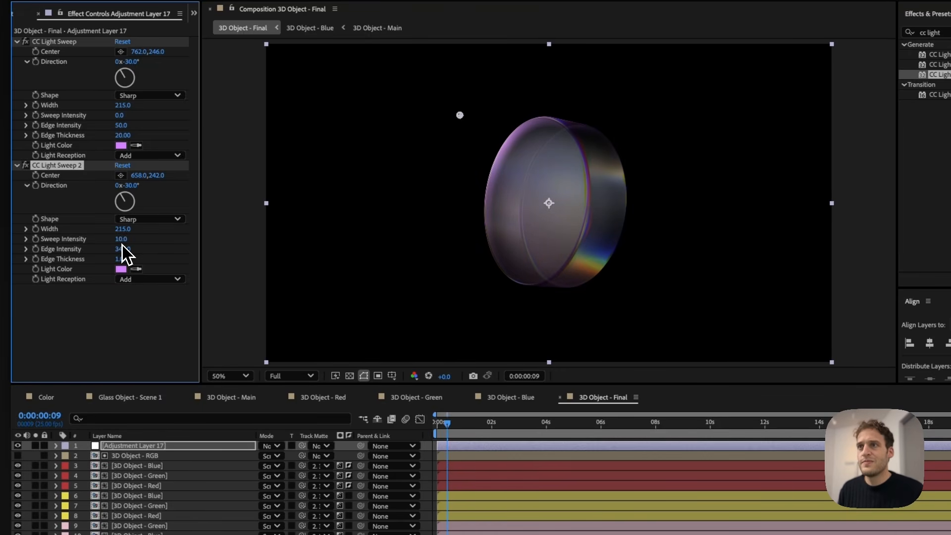
pyautogui.press('Return')
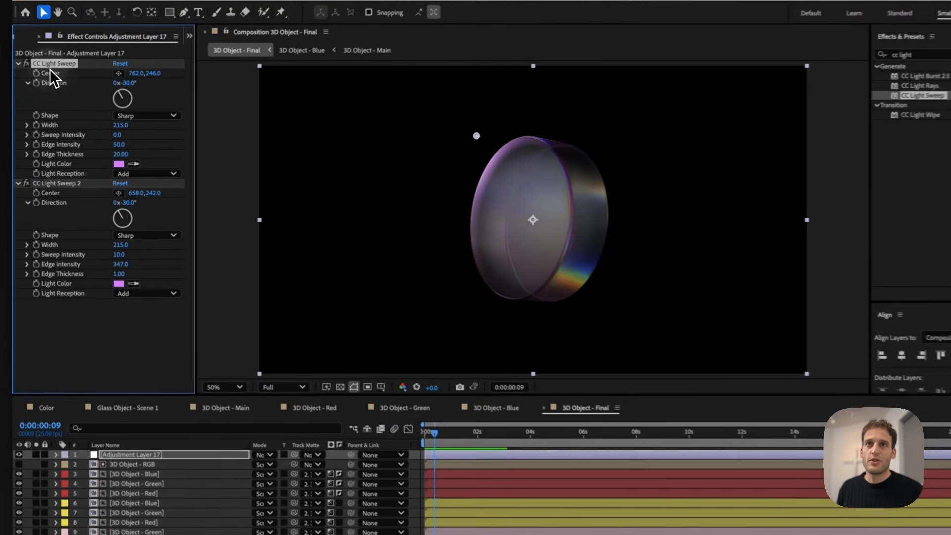
# Duplicate both light sweeps, placing the copies below the originals, and rotate the copies' Direction to 133°.
pyautogui.press('super+d')
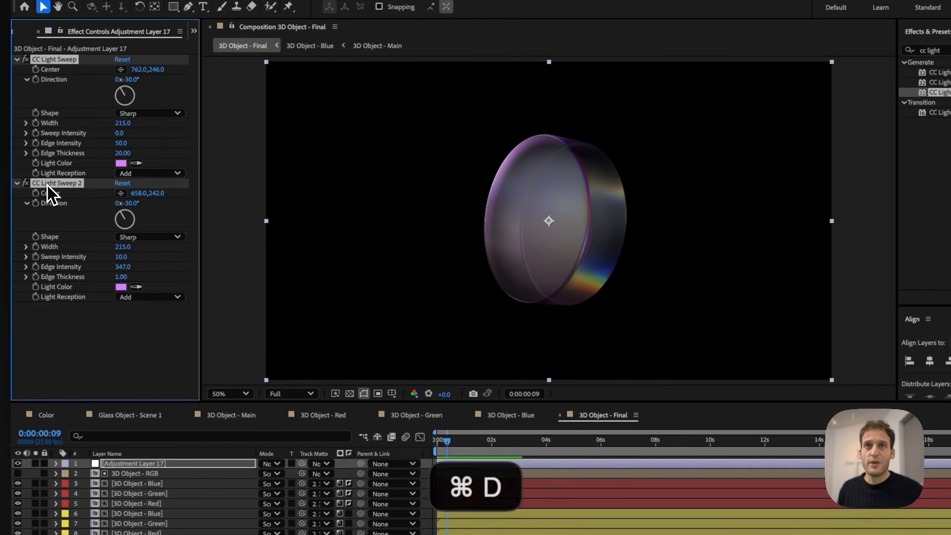
pyautogui.scroll(-2, 61, 242)
pyautogui.moveTo(56, 283); pyautogui.dragTo(64, 177)
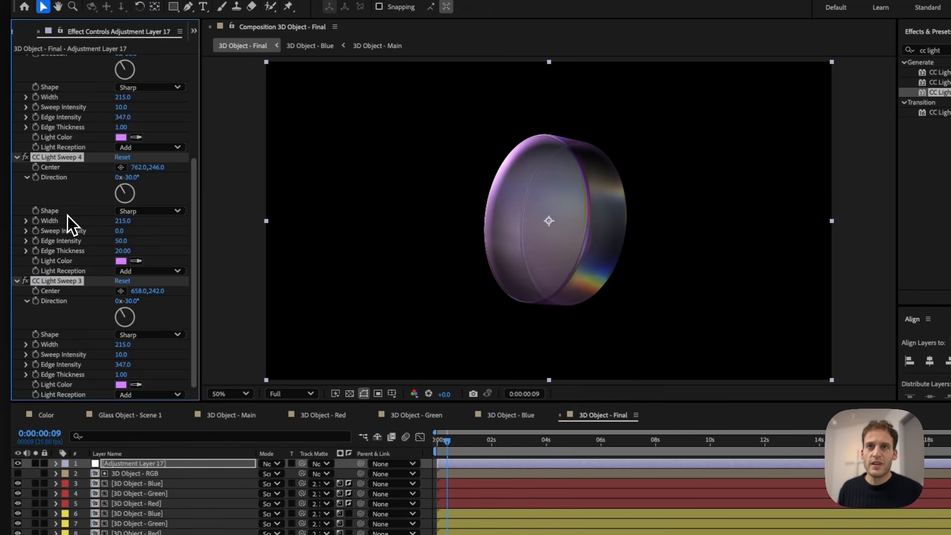
pyautogui.moveTo(124, 194); pyautogui.dragTo(142, 208)
pyautogui.scroll(2, 85, 219)
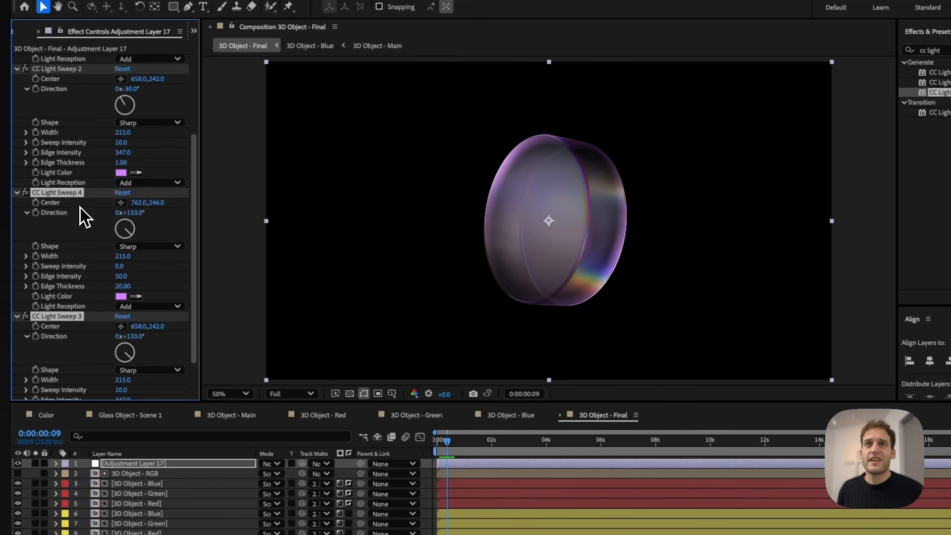
# Reduce the Edge Intensity of CC Light Sweep 3 to 129.
pyautogui.click(55, 73)
pyautogui.scroll(-1, 80, 302)
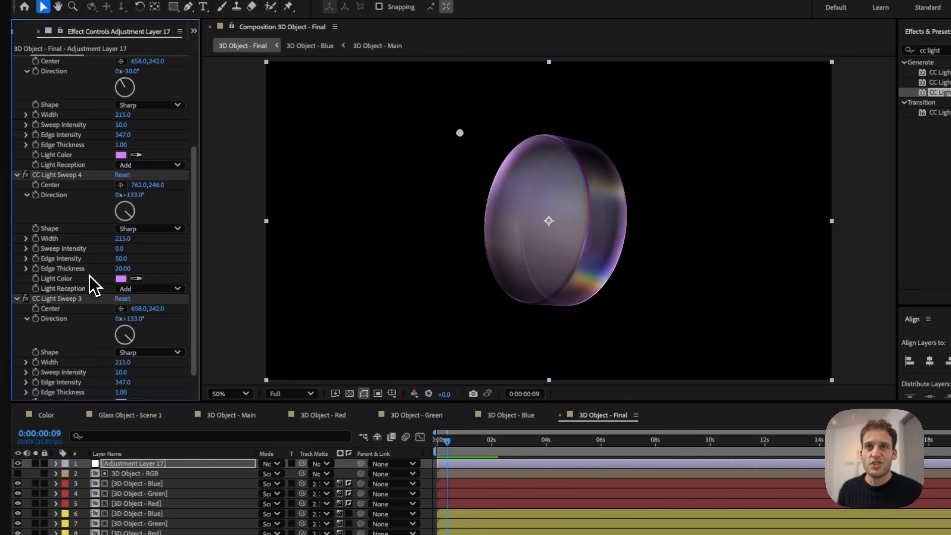
pyautogui.moveTo(123, 382); pyautogui.dragTo(14, 388)
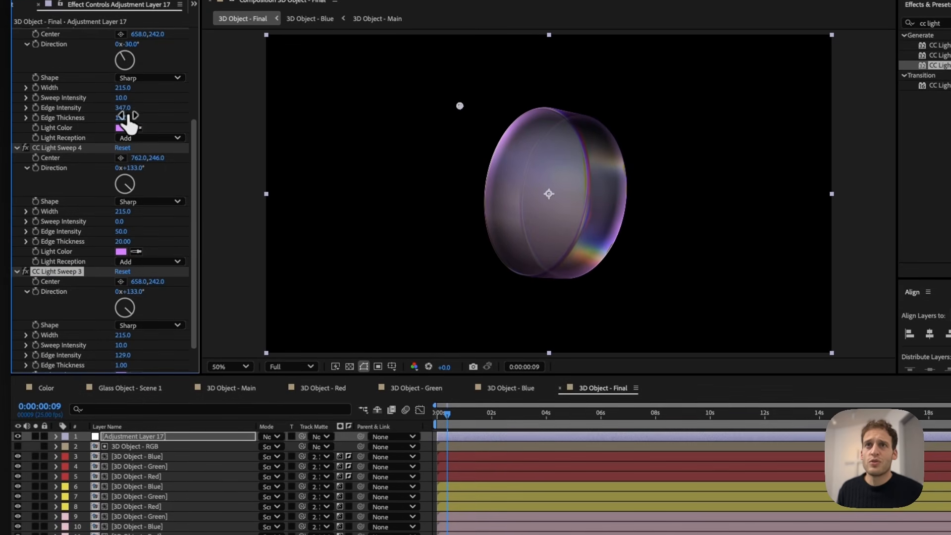
# Set the Edge Thickness of CC Light Sweep 2 to 2.
pyautogui.scroll(2, 72, 171)
pyautogui.scroll(3, 69, 165)
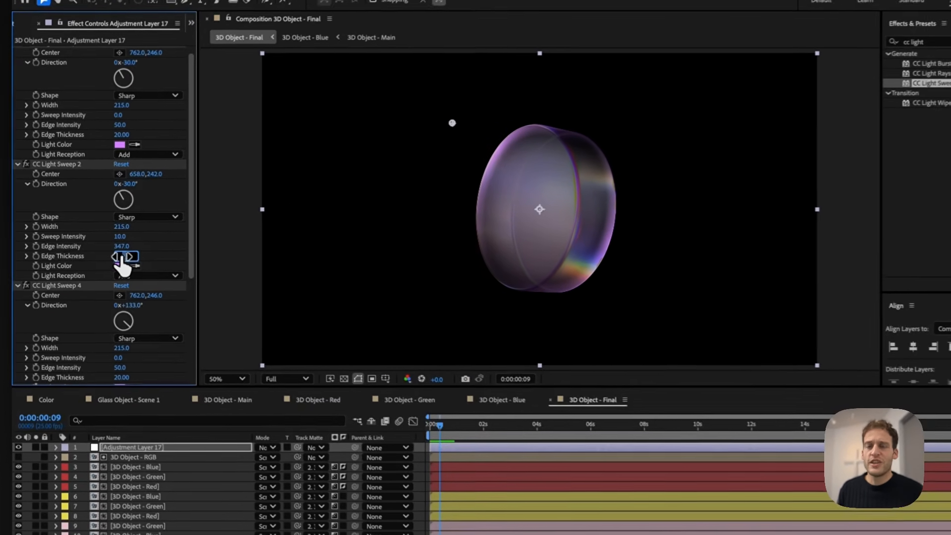
pyautogui.write('50')
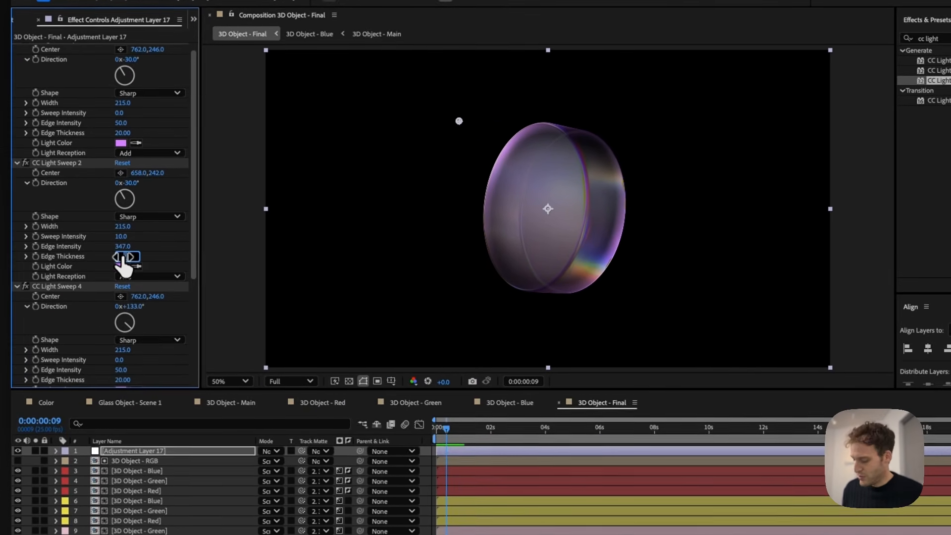
pyautogui.press('Return')
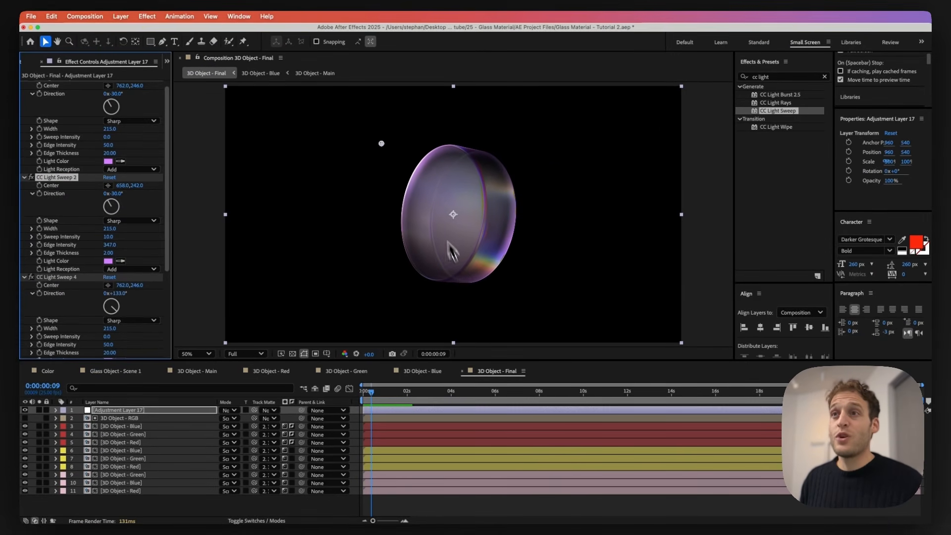
# Apply the Curves effect to the adjustment layer.
pyautogui.press('/')
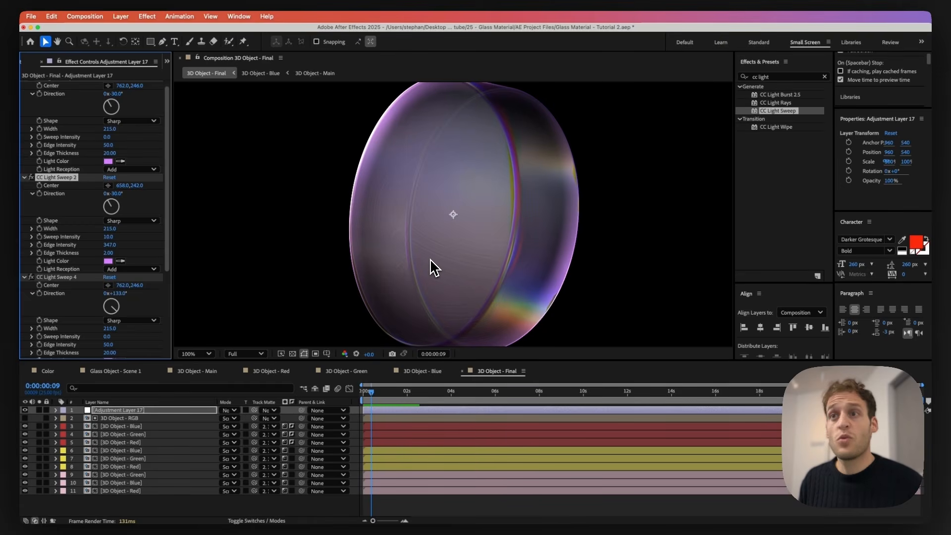
pyautogui.moveTo(340, 186); pyautogui.dragTo(343, 200)
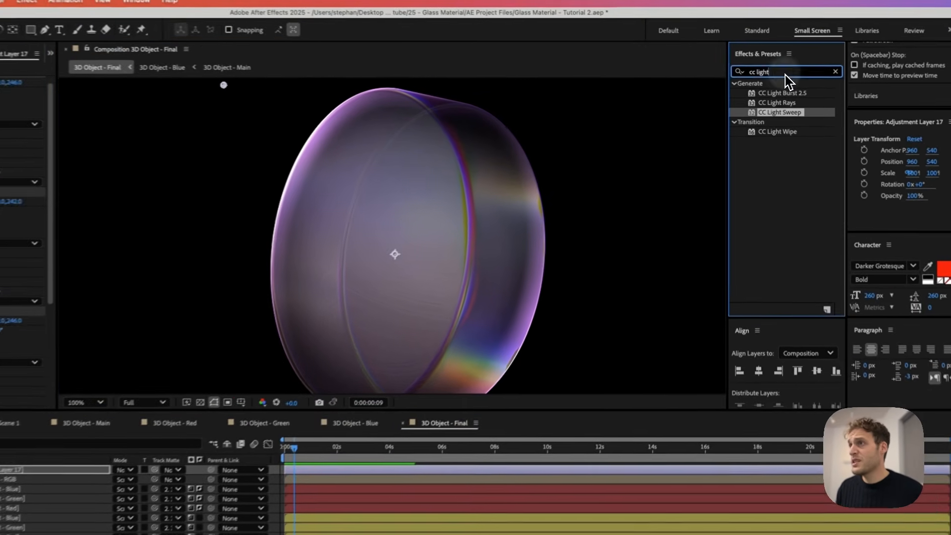
pyautogui.click(786, 77)
pyautogui.write('curves')
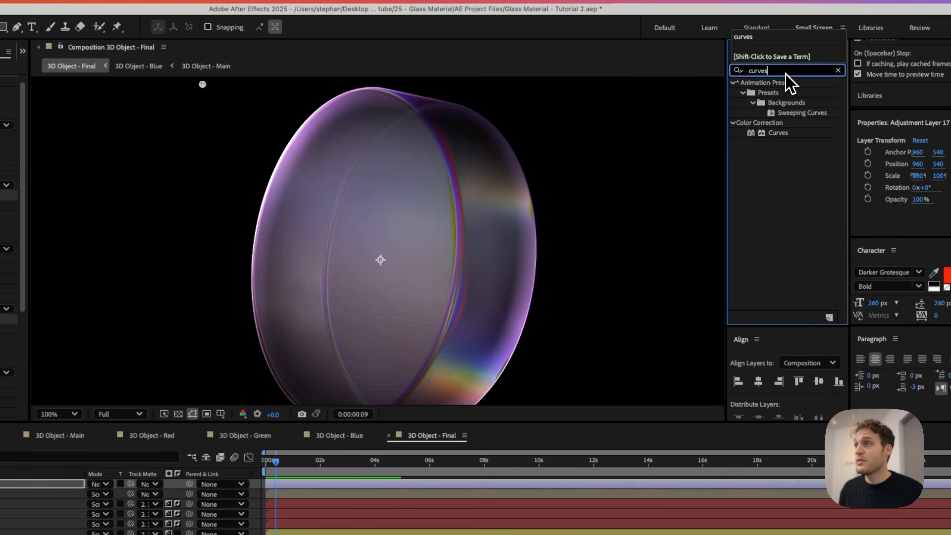
pyautogui.moveTo(777, 134); pyautogui.dragTo(73, 363)
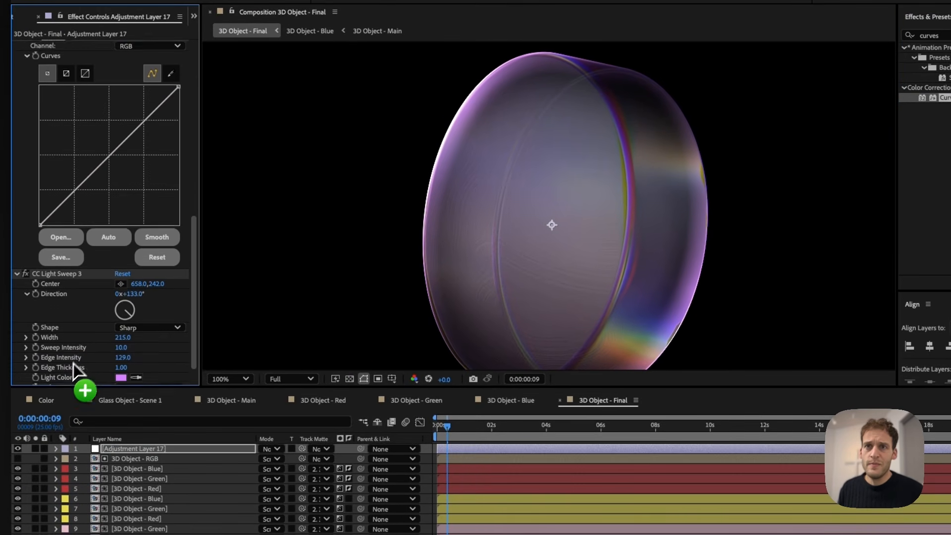
# Move Curves below the last light sweep and shape an S-curve that raises the highlights and lowers the shadows.
pyautogui.scroll(3, 59, 154)
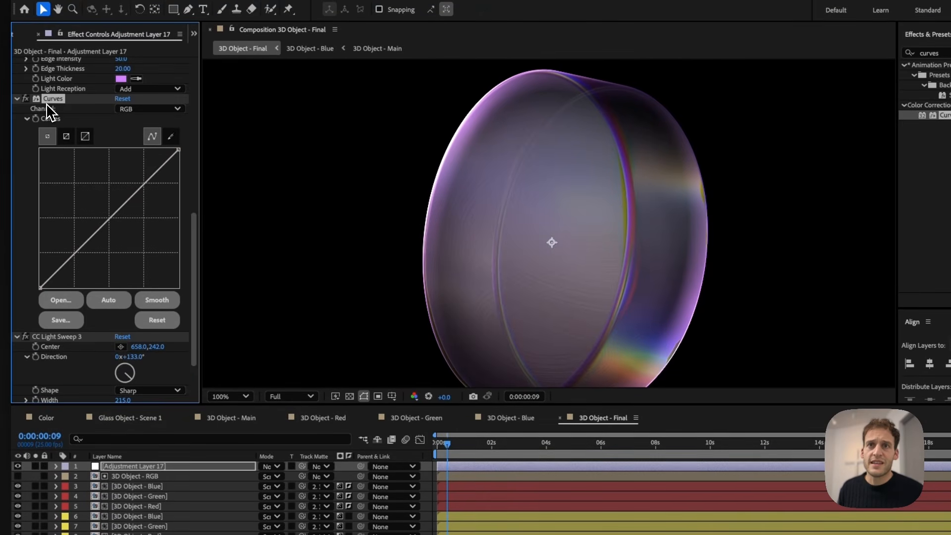
pyautogui.moveTo(46, 103); pyautogui.dragTo(63, 390)
pyautogui.moveTo(149, 293); pyautogui.dragTo(136, 277)
pyautogui.click(80, 357)
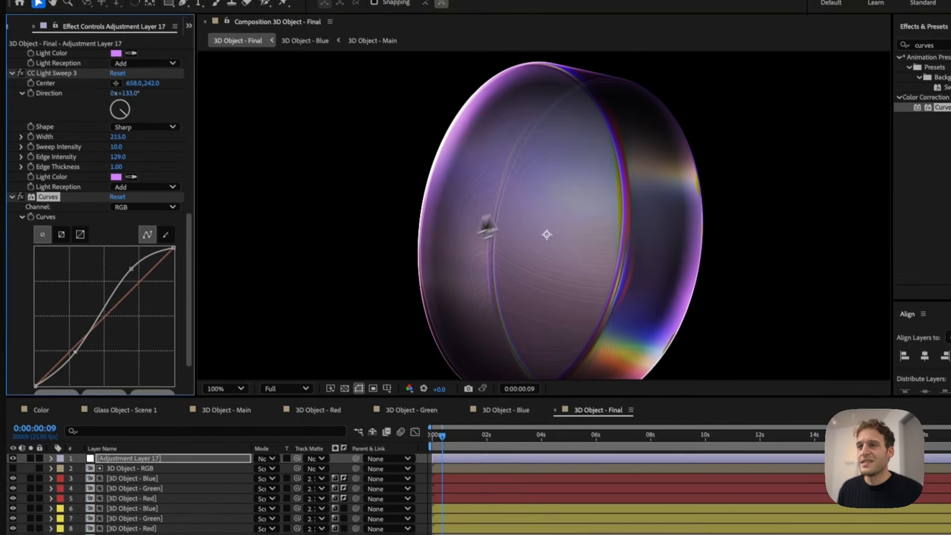
pyautogui.scroll(-2, 545, 223)
pyautogui.scroll(2, 536, 216)
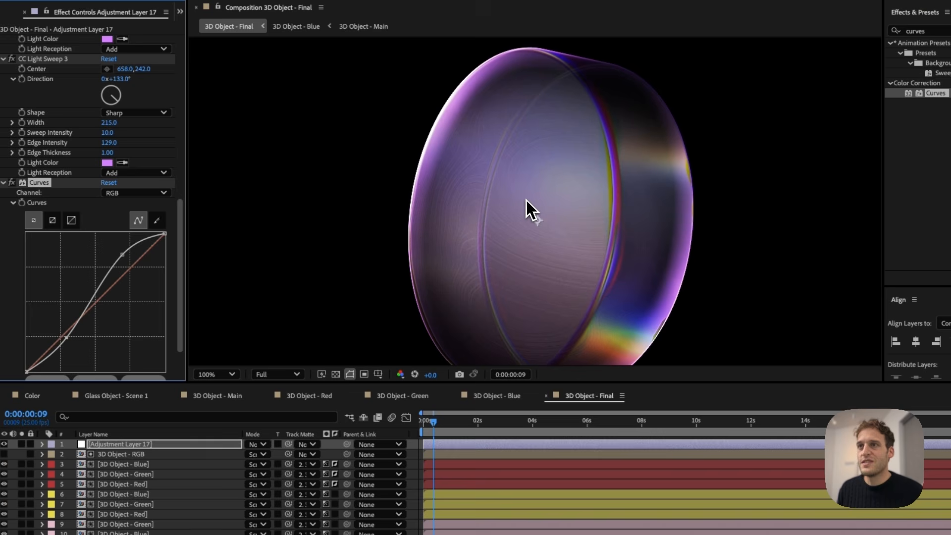
pyautogui.scroll(-3, 99, 293)
pyautogui.moveTo(66, 303); pyautogui.dragTo(66, 308)
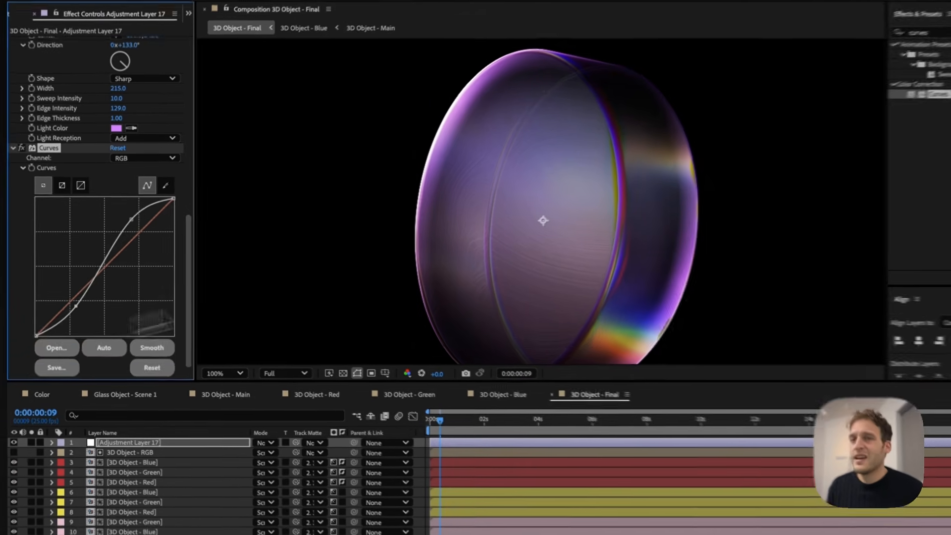
# Find the Matte Choker effect and apply it below Curves on the adjustment layer.
pyautogui.moveTo(475, 290); pyautogui.dragTo(425, 243)
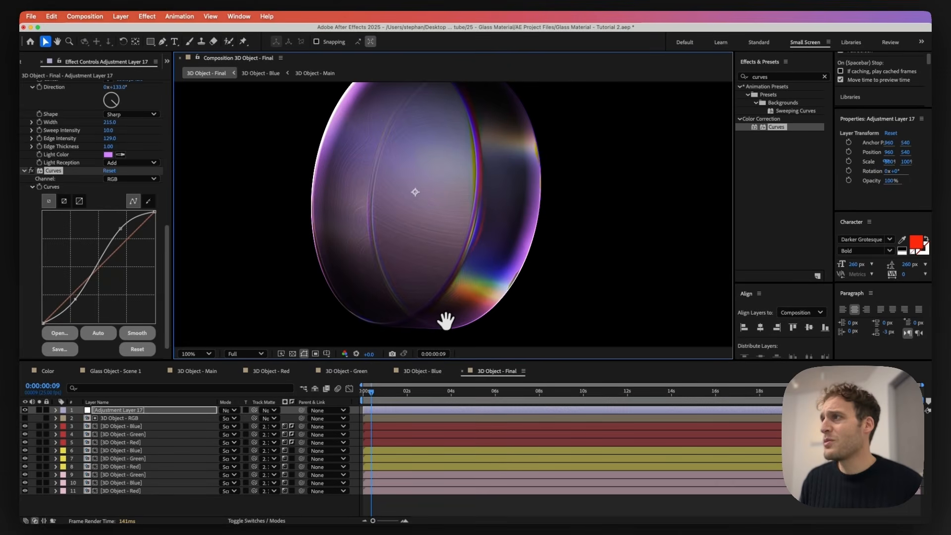
pyautogui.press('super+f')
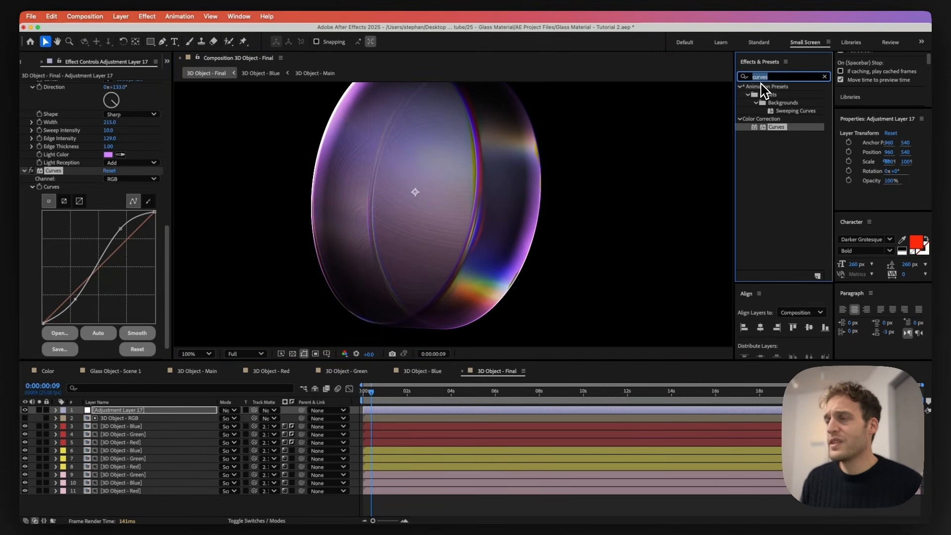
pyautogui.write('matte chok')
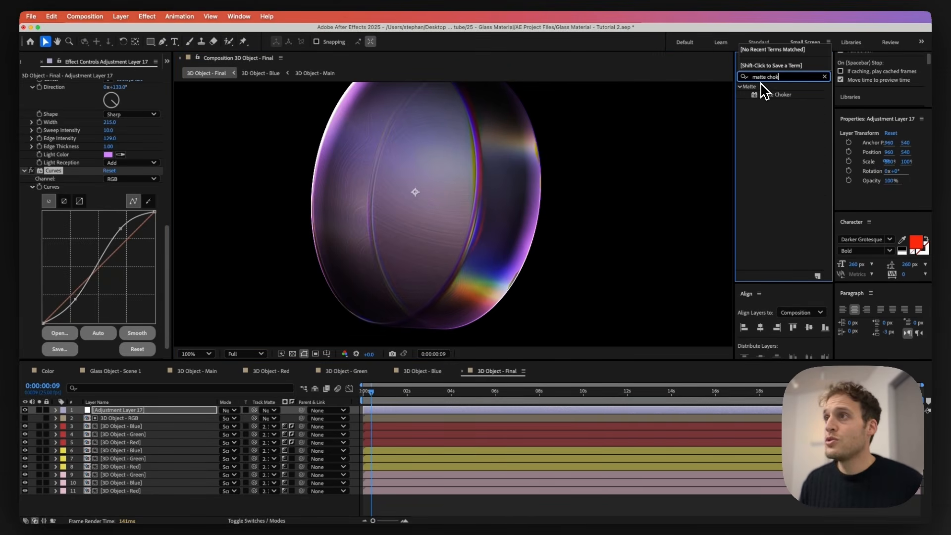
pyautogui.moveTo(788, 95); pyautogui.dragTo(77, 335)
pyautogui.moveTo(341, 240); pyautogui.dragTo(383, 261)
pyautogui.press(',')
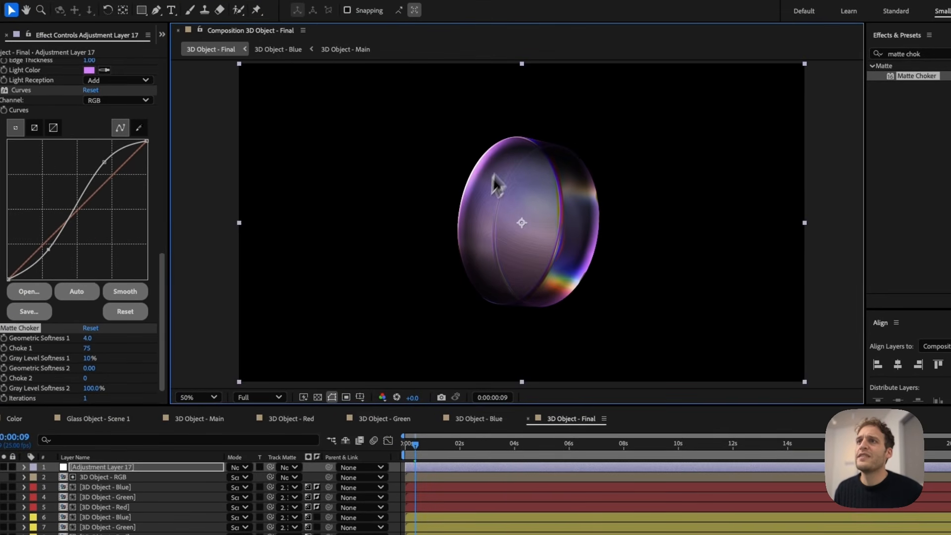
pyautogui.press('.')
pyautogui.moveTo(513, 138); pyautogui.dragTo(561, 204)
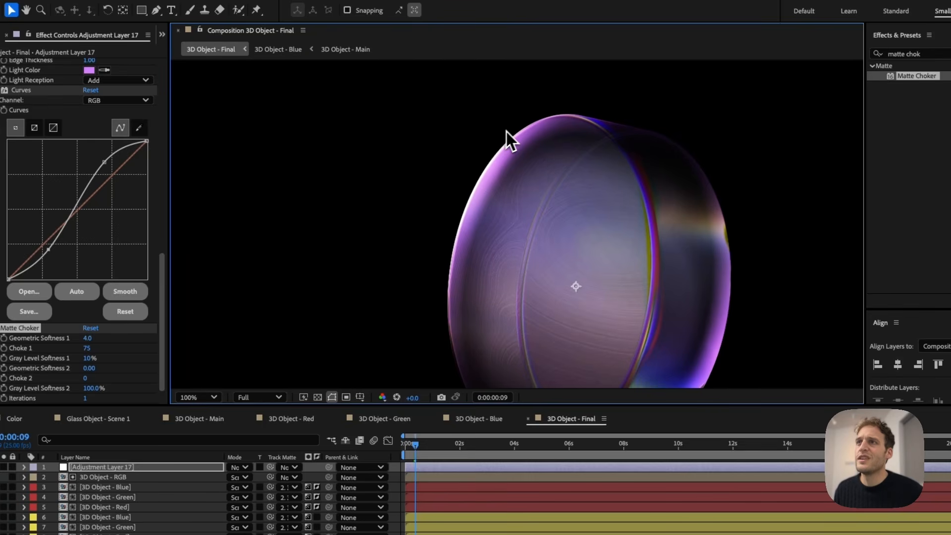
pyautogui.moveTo(463, 357); pyautogui.dragTo(431, 313)
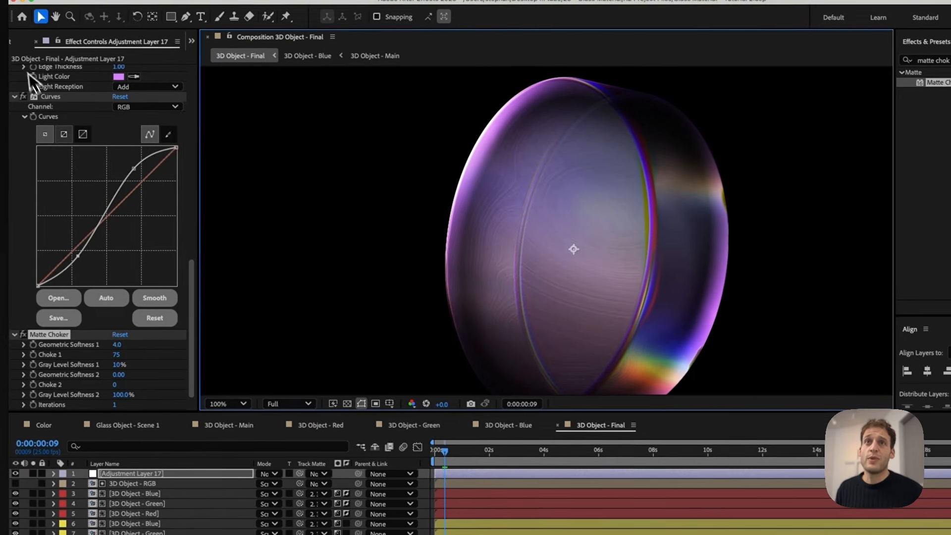
# Set the project's color bit depth to 16 bits per channel.
pyautogui.click(23, 43)
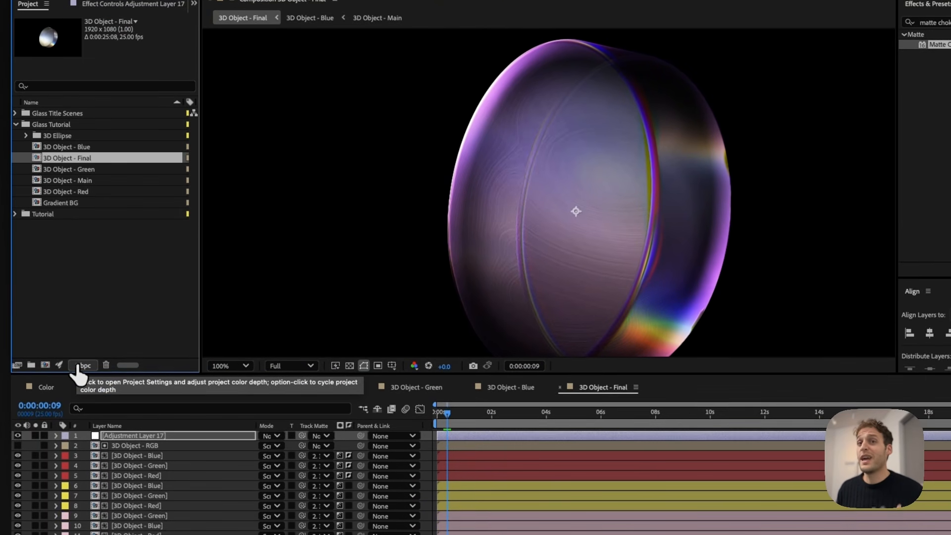
pyautogui.click(79, 367)
pyautogui.click(191, 208)
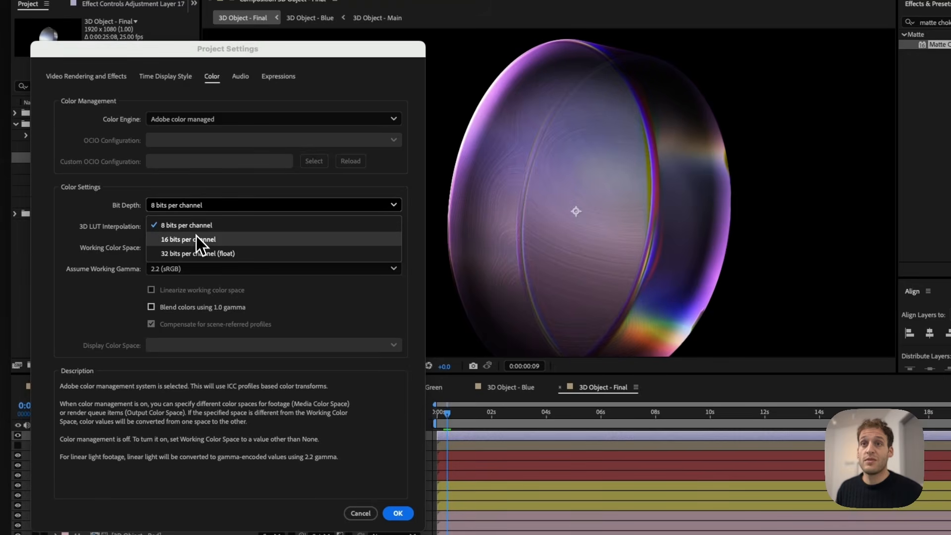
pyautogui.click(196, 237)
pyautogui.click(352, 485)
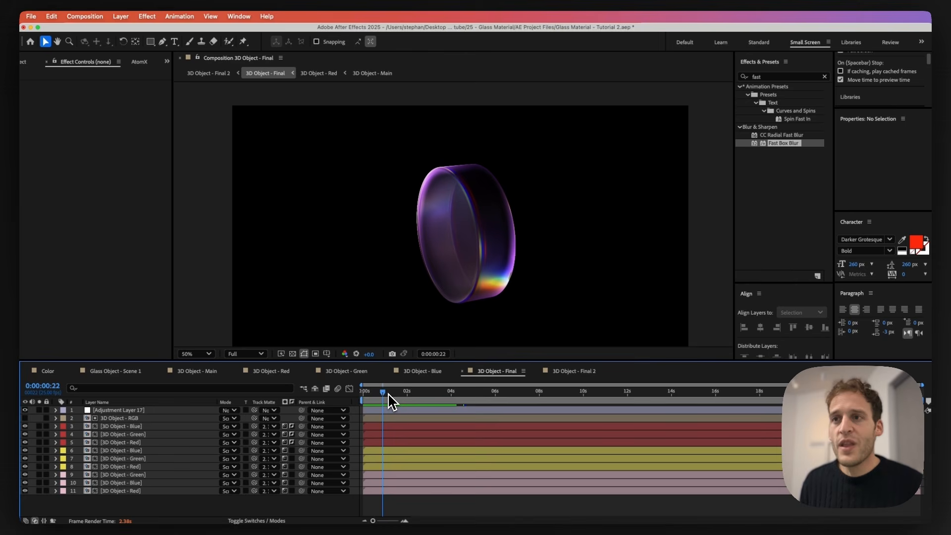
# Examine the glass disc's edges and color dispersion up close at different points of its rotation, including 0:00:00:20.
pyautogui.scroll(2, 440, 245)
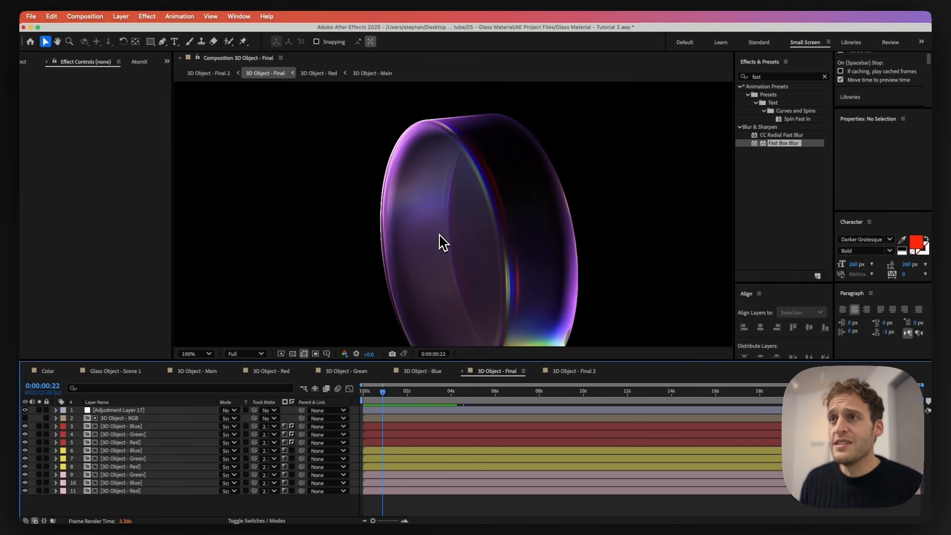
pyautogui.scroll(-2, 441, 240)
pyautogui.moveTo(382, 391)
pyautogui.mouseDown()
pyautogui.moveTo(414, 396)
pyautogui.moveTo(440, 366)
pyautogui.moveTo(464, 366)
pyautogui.moveTo(436, 399)
pyautogui.moveTo(379, 398)
pyautogui.moveTo(448, 402)
pyautogui.moveTo(395, 411)
pyautogui.moveTo(412, 405)
pyautogui.moveTo(358, 402)
pyautogui.moveTo(370, 402)
pyautogui.mouseUp()
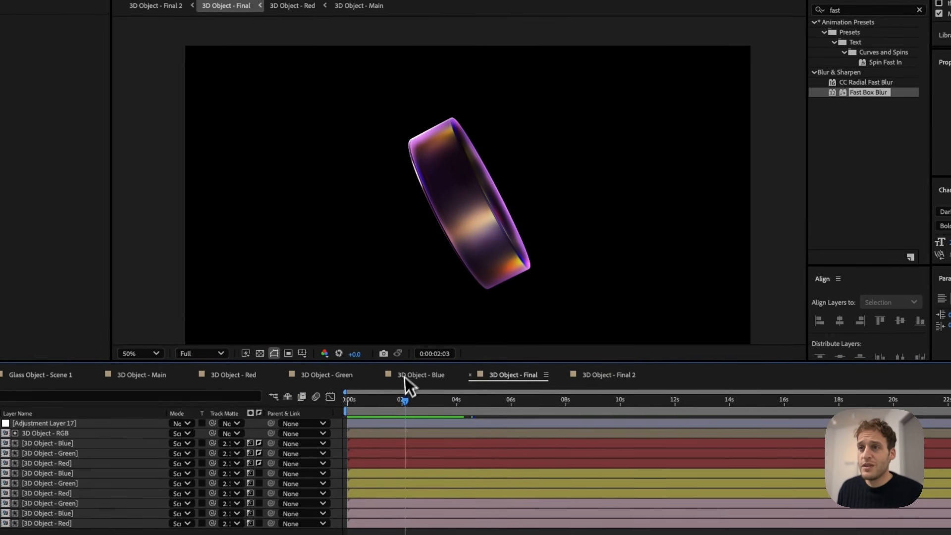
pyautogui.scroll(1, 488, 235)
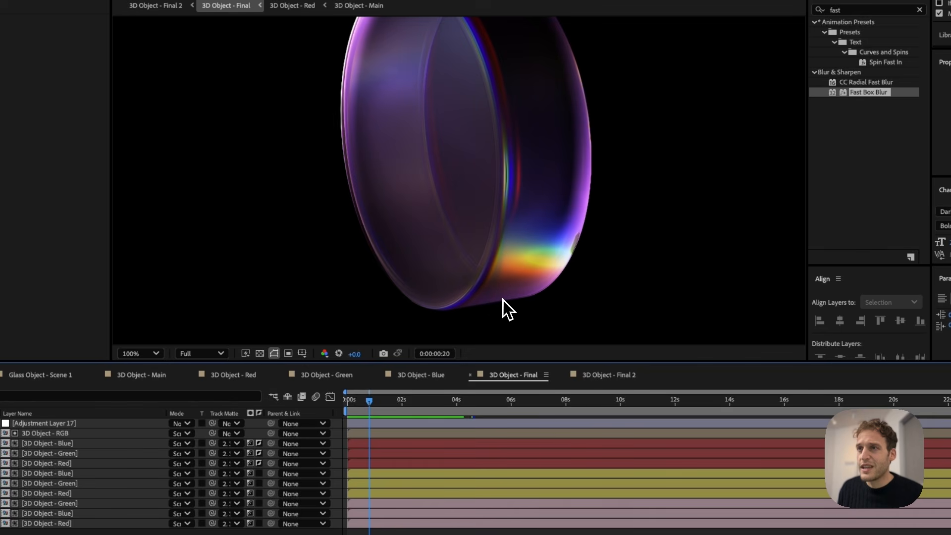
pyautogui.moveTo(490, 213); pyautogui.dragTo(513, 253)
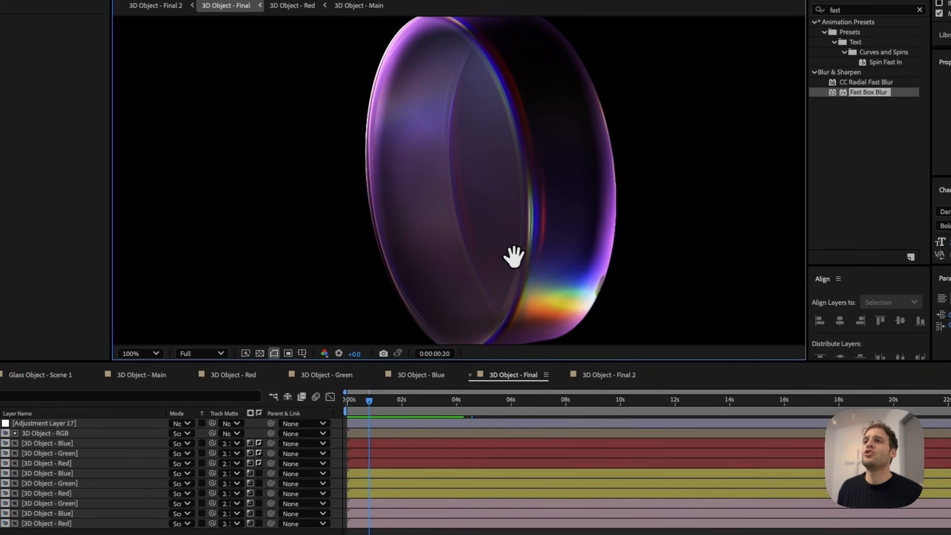
pyautogui.scroll(-1, 513, 248)
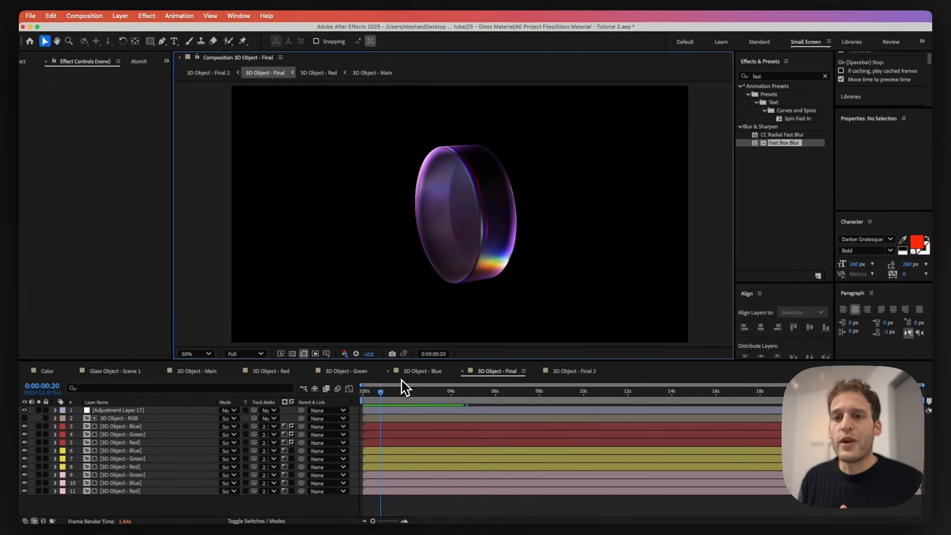
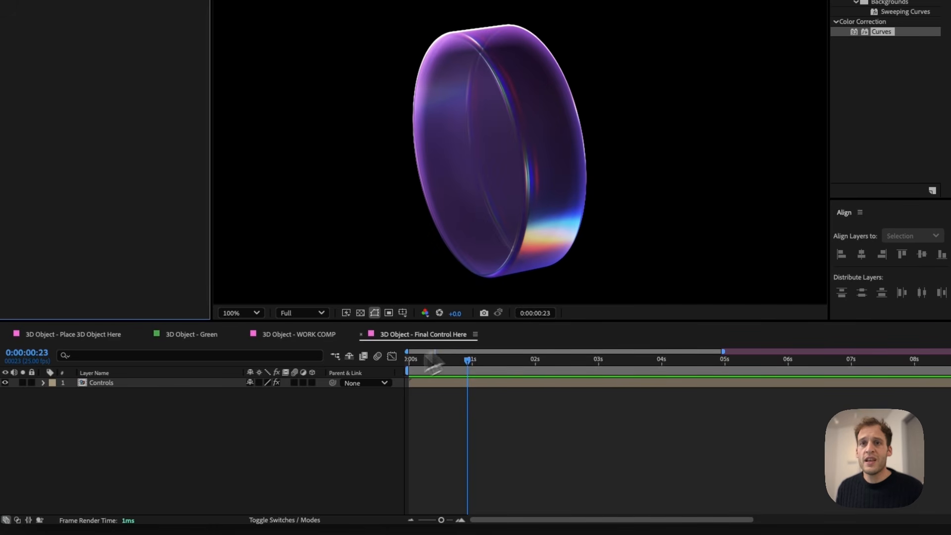
# On the Controls layer, set Rim Light Color 1 to light green 8EFF9A and Rim Light Direction 1 to -35°.
pyautogui.click(158, 385)
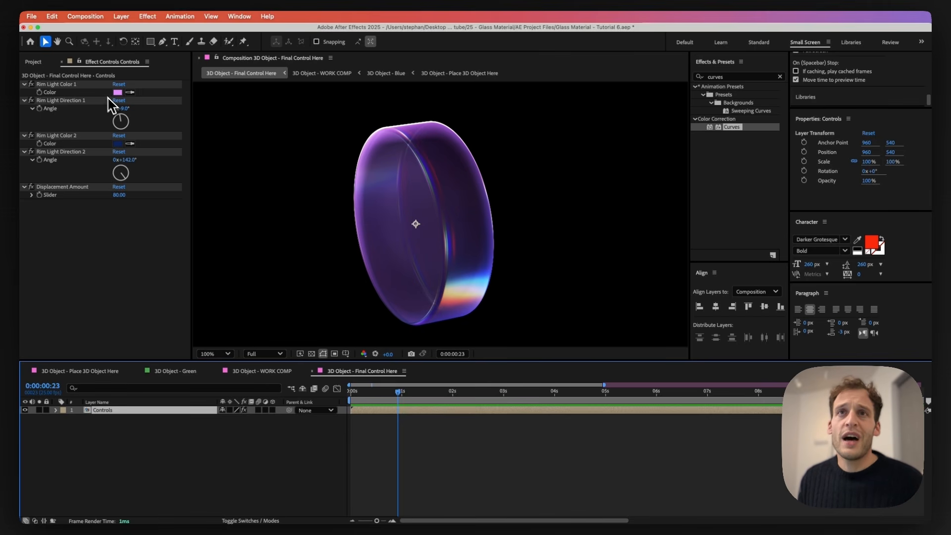
pyautogui.click(95, 85)
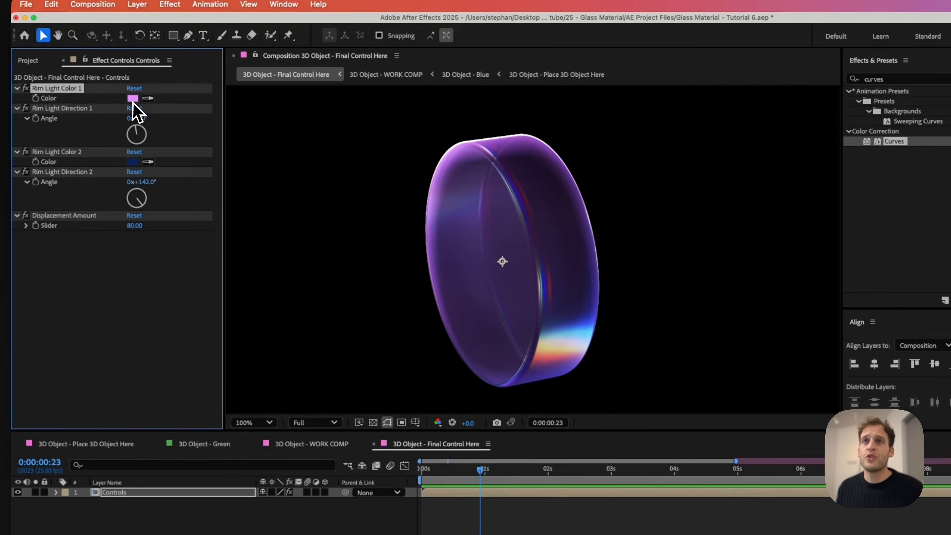
pyautogui.click(133, 98)
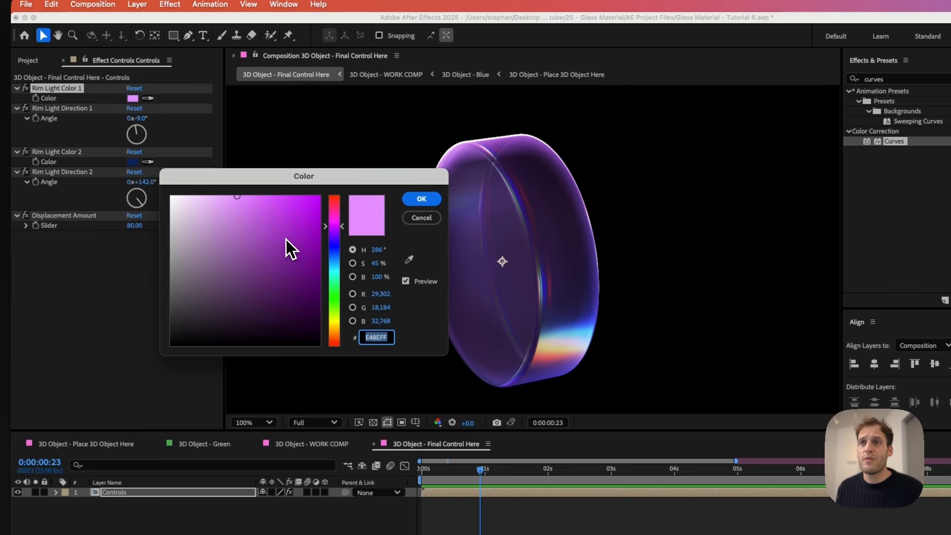
pyautogui.moveTo(335, 227); pyautogui.dragTo(342, 294)
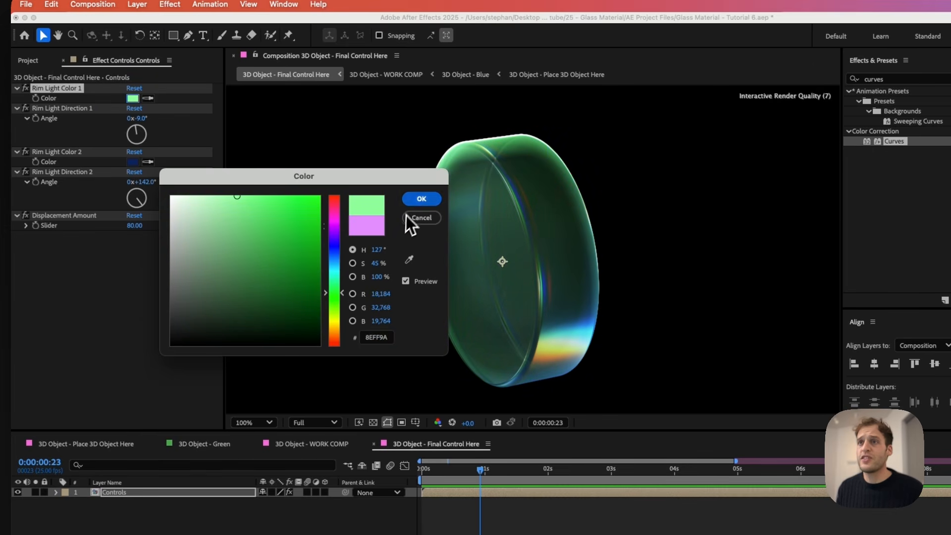
pyautogui.click(421, 199)
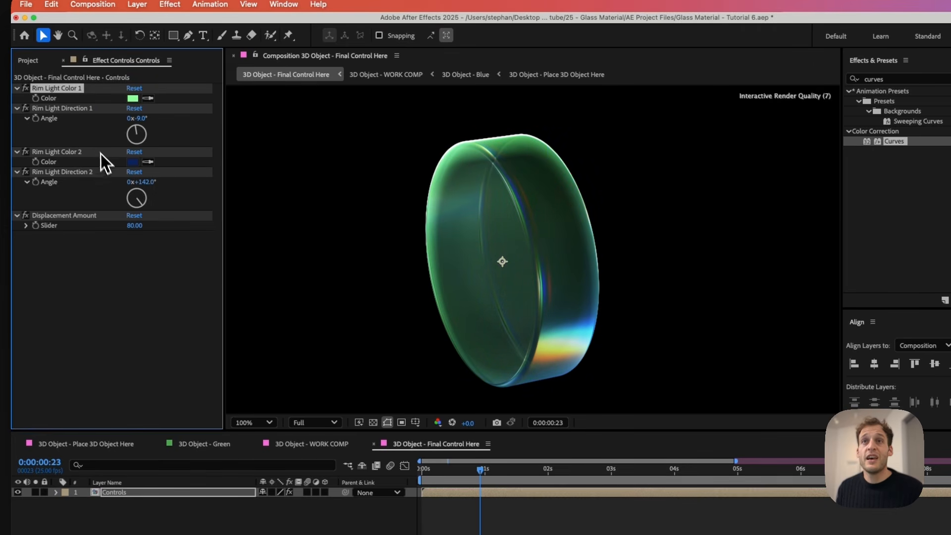
pyautogui.moveTo(132, 139)
pyautogui.mouseDown()
pyautogui.moveTo(151, 161)
pyautogui.moveTo(159, 156)
pyautogui.moveTo(143, 155)
pyautogui.moveTo(154, 140)
pyautogui.moveTo(139, 153)
pyautogui.moveTo(137, 127)
pyautogui.mouseUp()
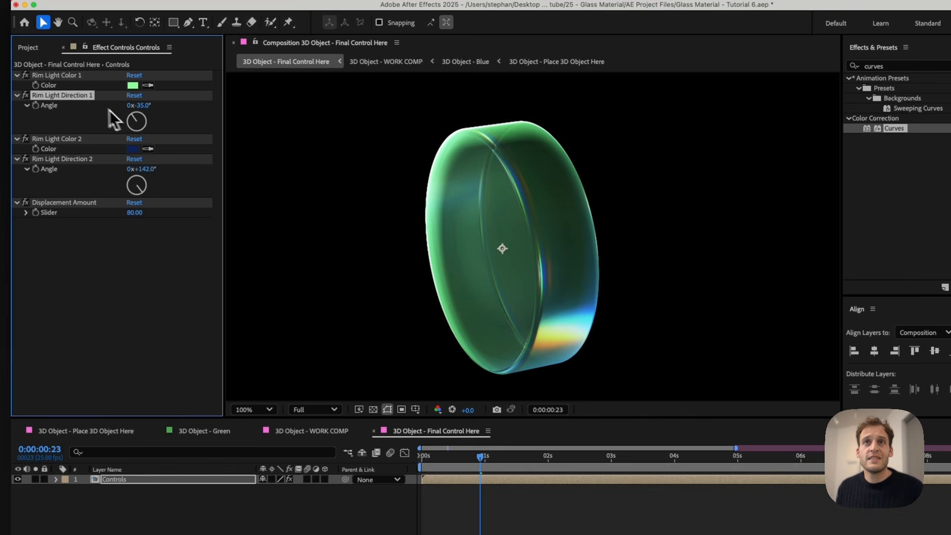
# Set Rim Light Color 2 to dark yellow 5B510E and Rim Light Direction 2 to 127°.
pyautogui.click(89, 140)
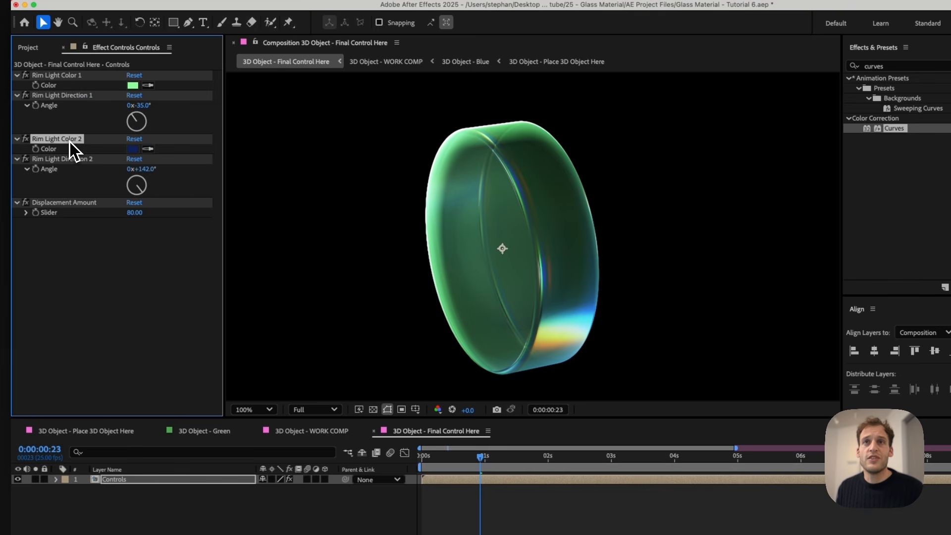
pyautogui.click(132, 149)
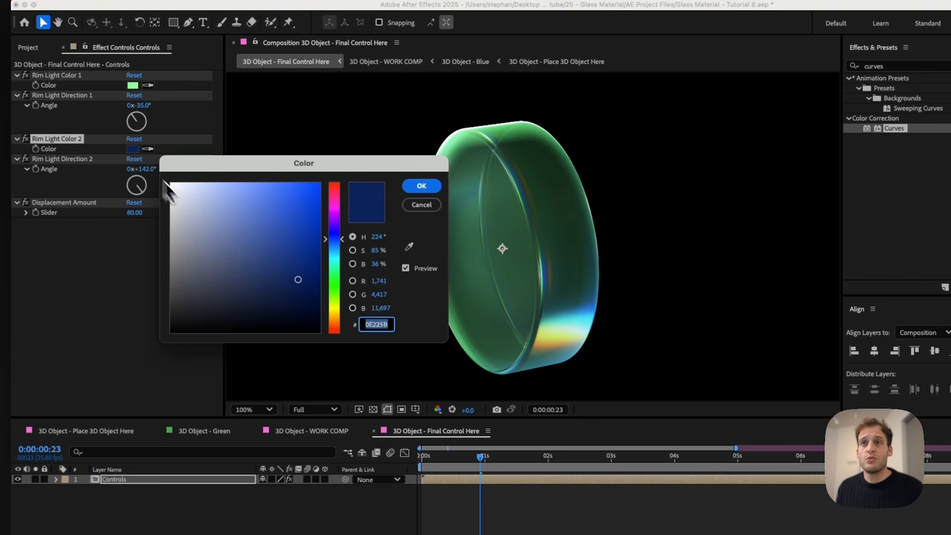
pyautogui.moveTo(325, 237)
pyautogui.mouseDown()
pyautogui.moveTo(326, 208)
pyautogui.moveTo(336, 313)
pyautogui.mouseUp()
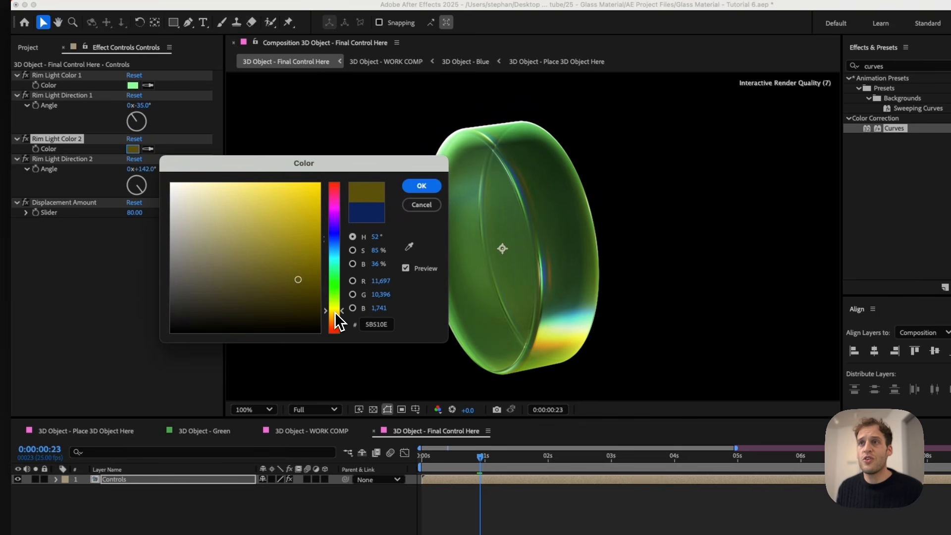
pyautogui.click(411, 190)
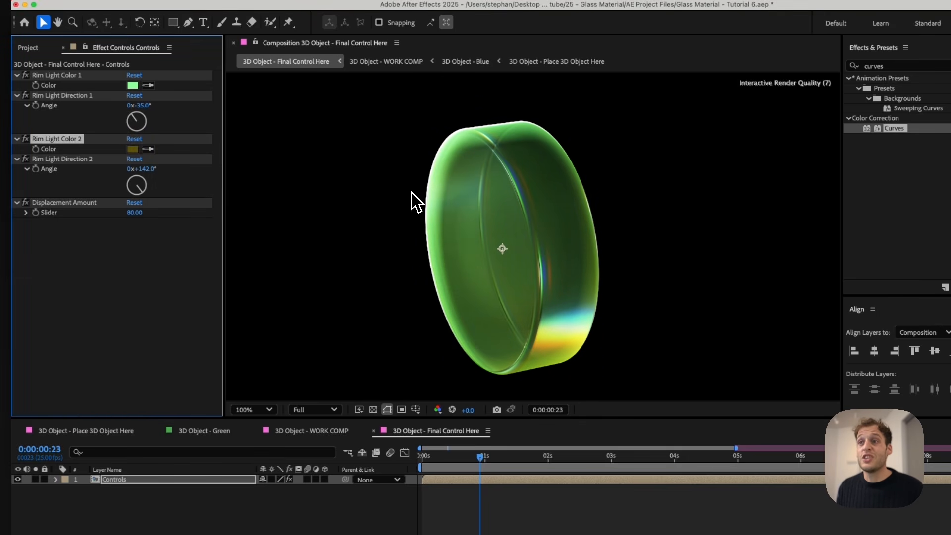
pyautogui.moveTo(141, 192); pyautogui.dragTo(156, 207)
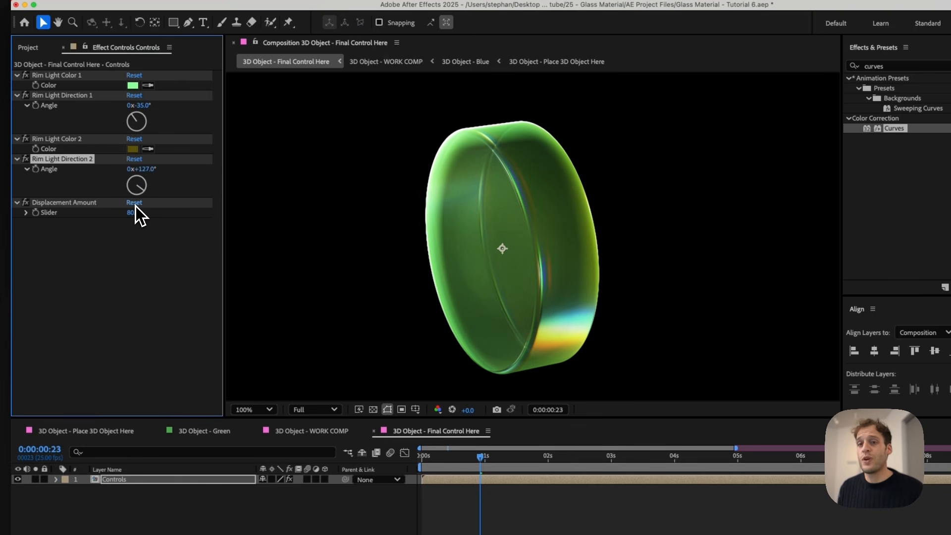
# Try Displacement Amount values of 0 and 200, settle on 100, and move the current time to 0:00:01:04.
pyautogui.click(67, 208)
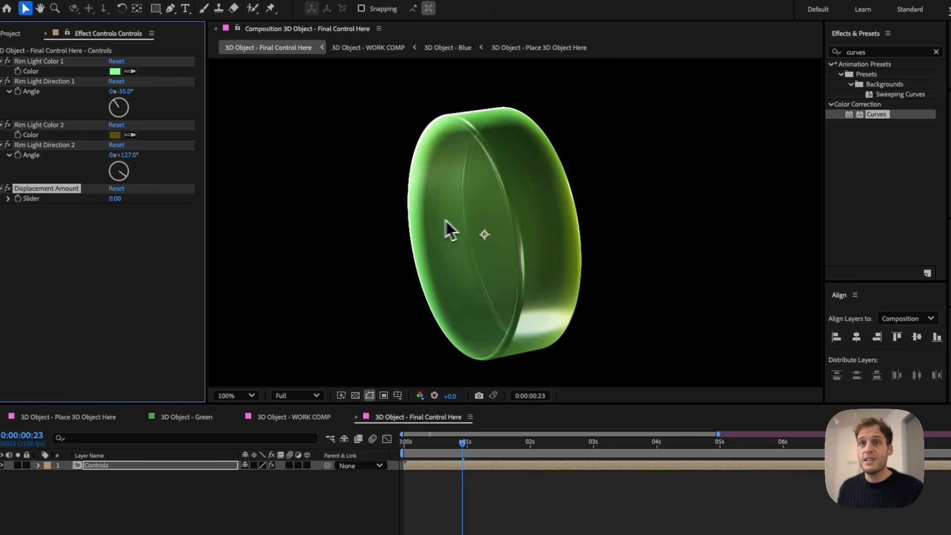
pyautogui.click(117, 200)
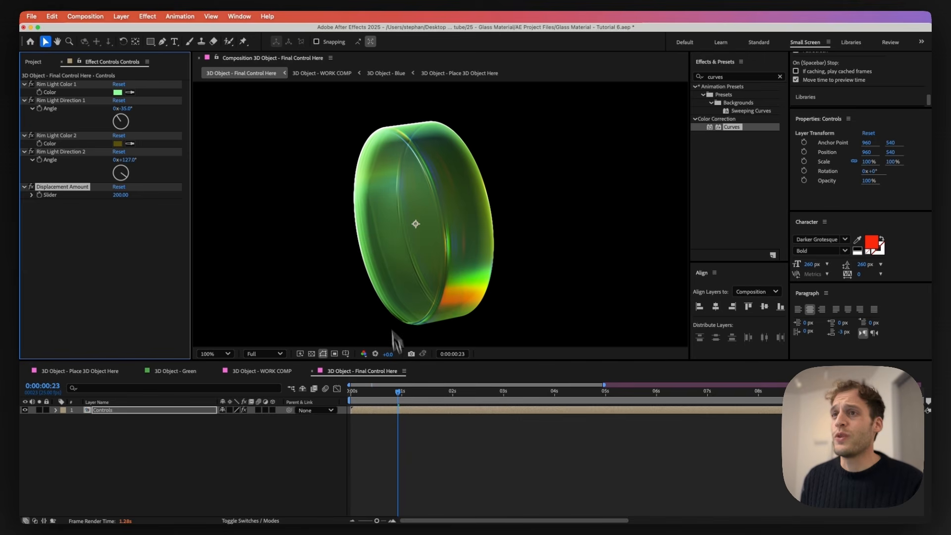
pyautogui.click(409, 397)
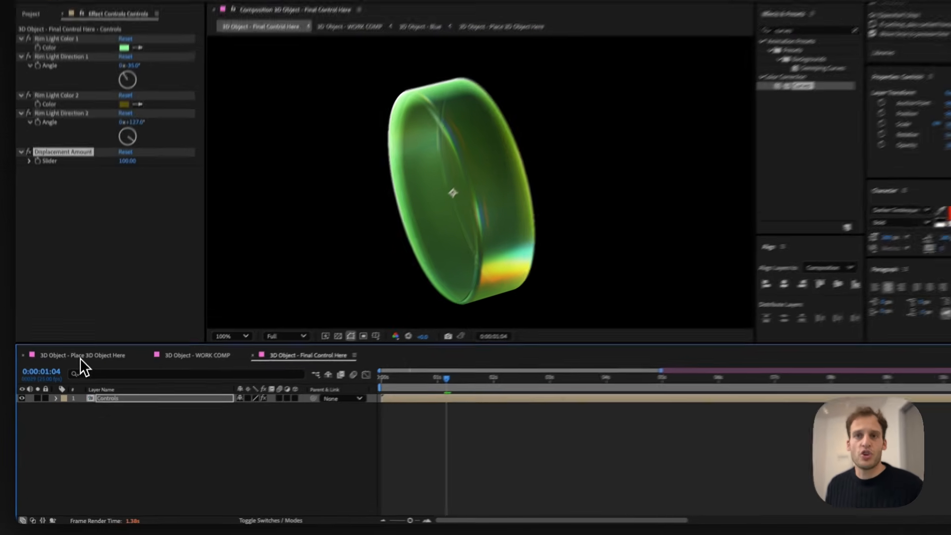
# In the 3D Object - Place 3D Object Here composition, hide Fill 1 and show Stroke 1 of the 3D Shape layer.
pyautogui.click(80, 373)
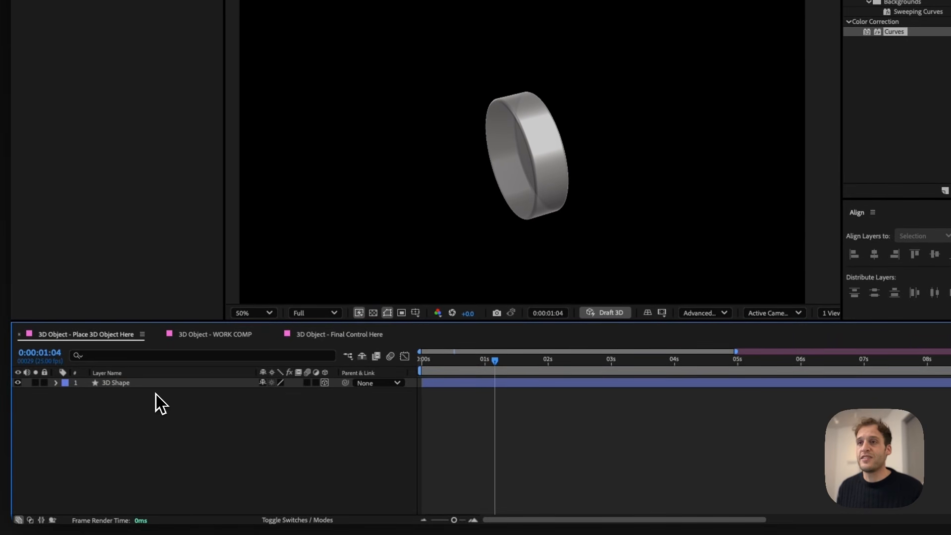
pyautogui.click(138, 386)
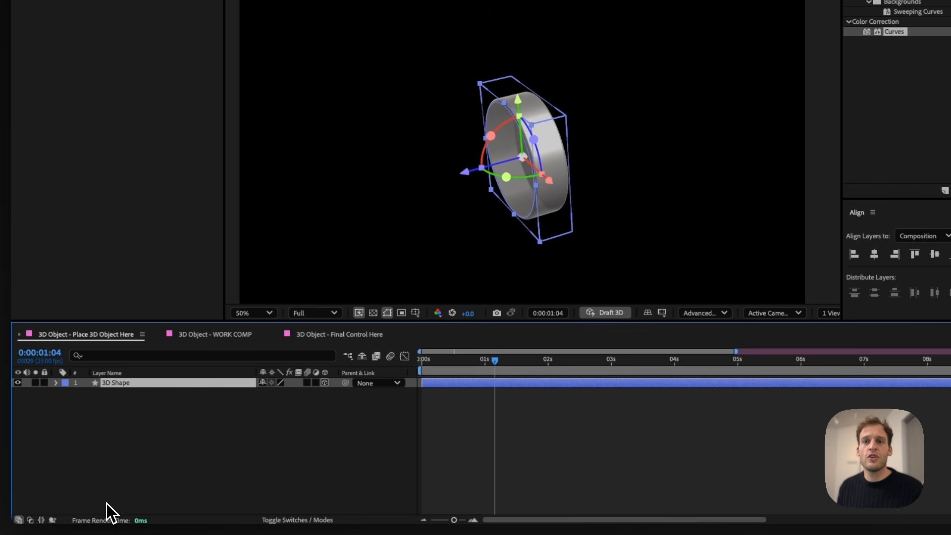
pyautogui.click(56, 383)
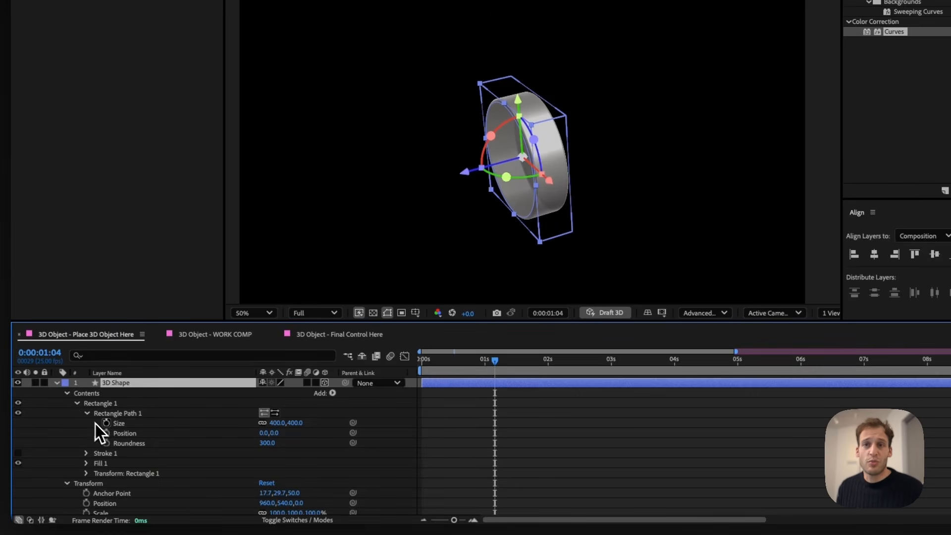
pyautogui.click(17, 463)
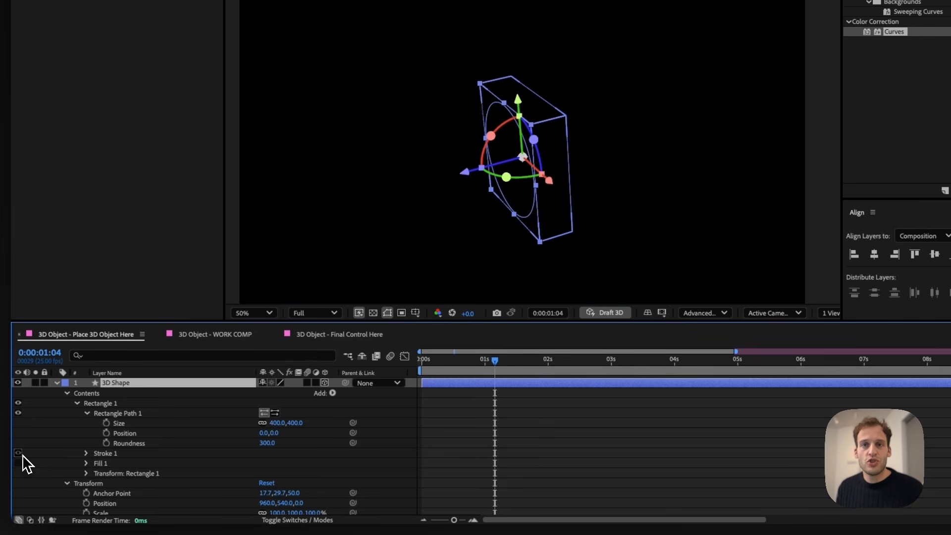
pyautogui.click(20, 454)
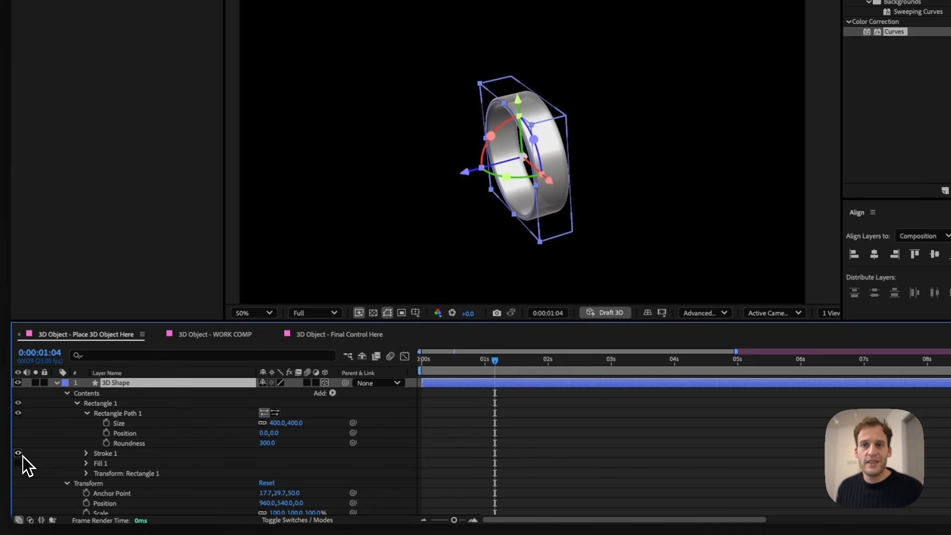
pyautogui.click(319, 468)
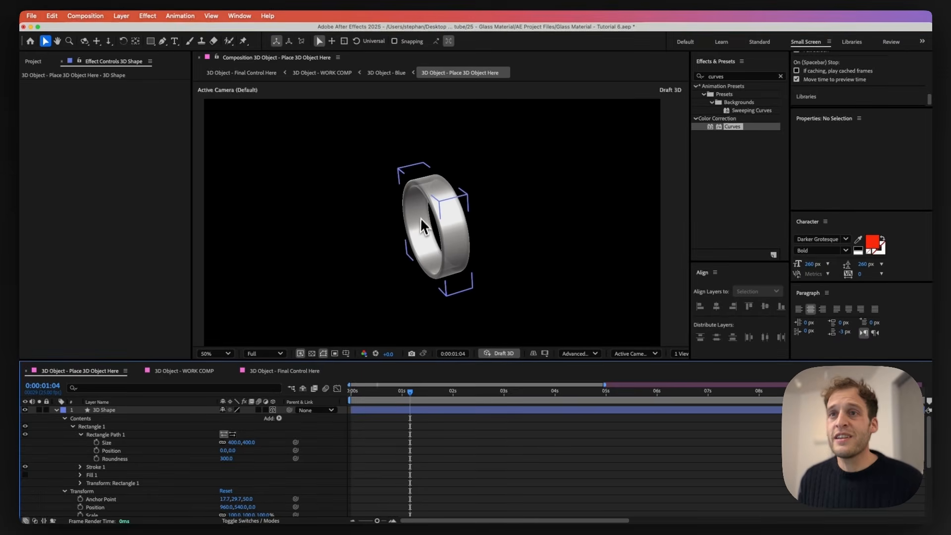
# Check the ring in the 3D Object - Final Control Here composition at 0:00:00:22 and 0:00:01:10, and return to the 3D Shape layer in its source composition.
pyautogui.click(278, 372)
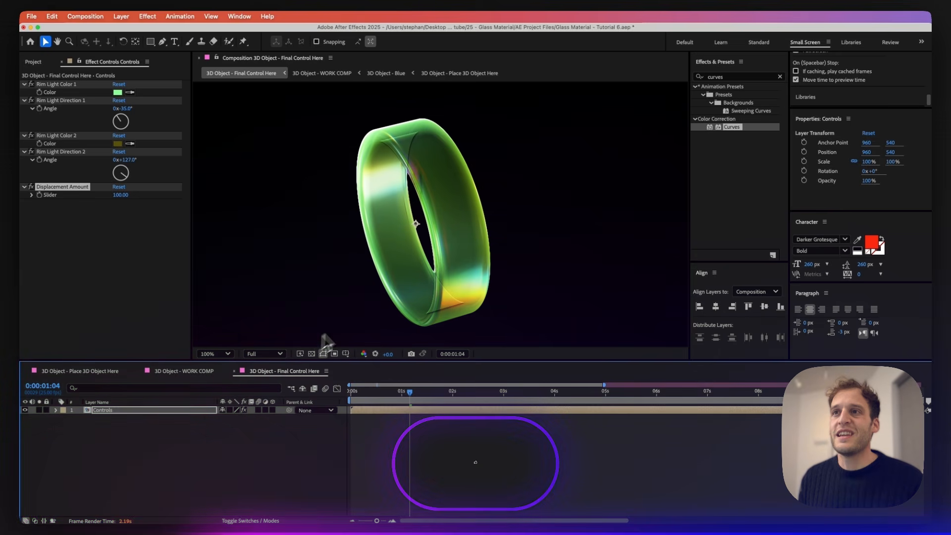
pyautogui.click(396, 394)
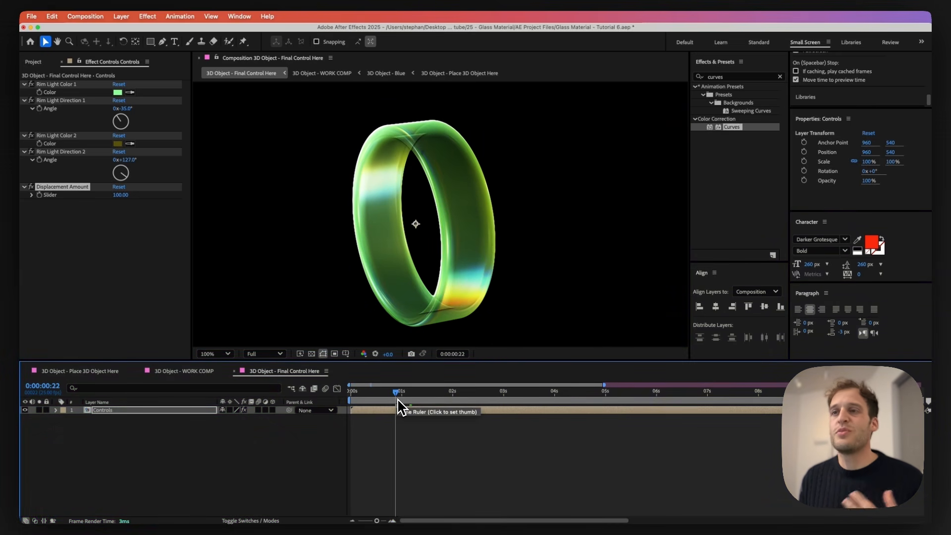
pyautogui.click(421, 395)
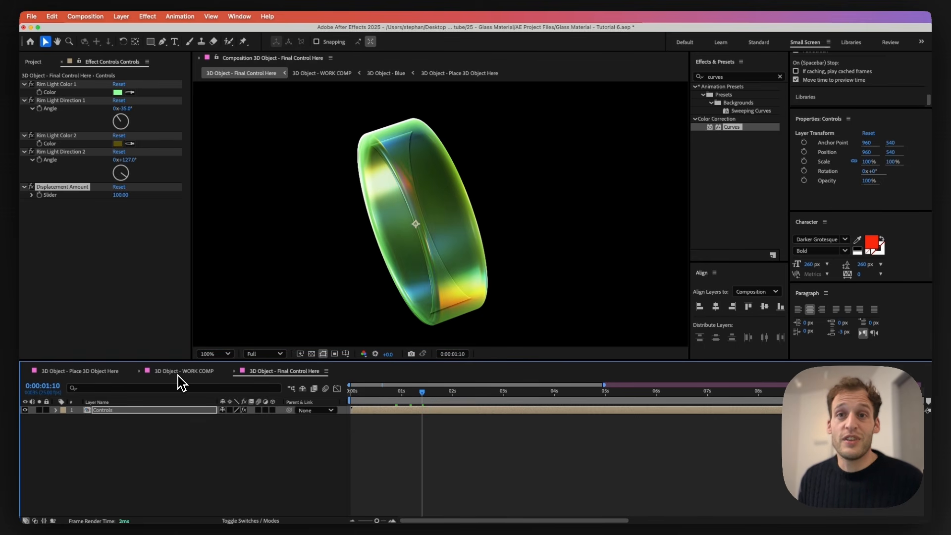
pyautogui.click(30, 373)
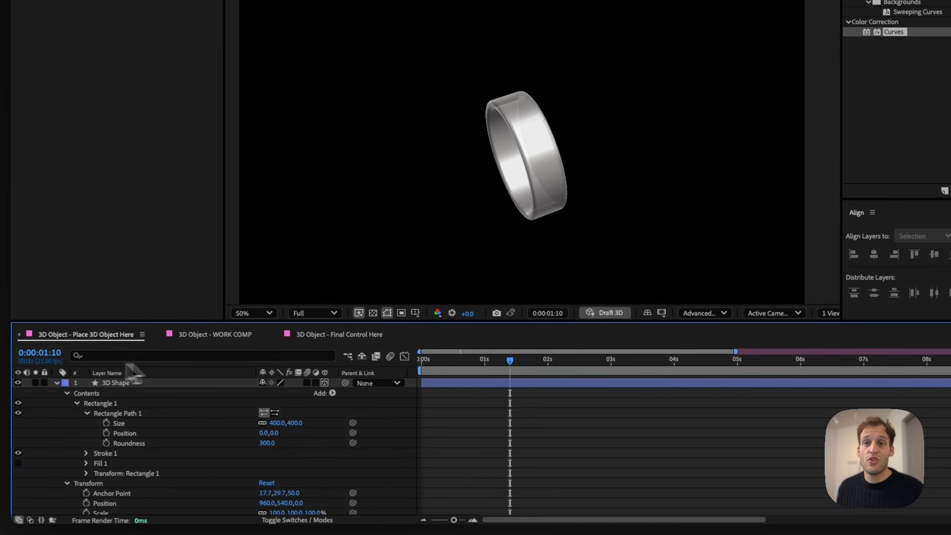
pyautogui.click(109, 385)
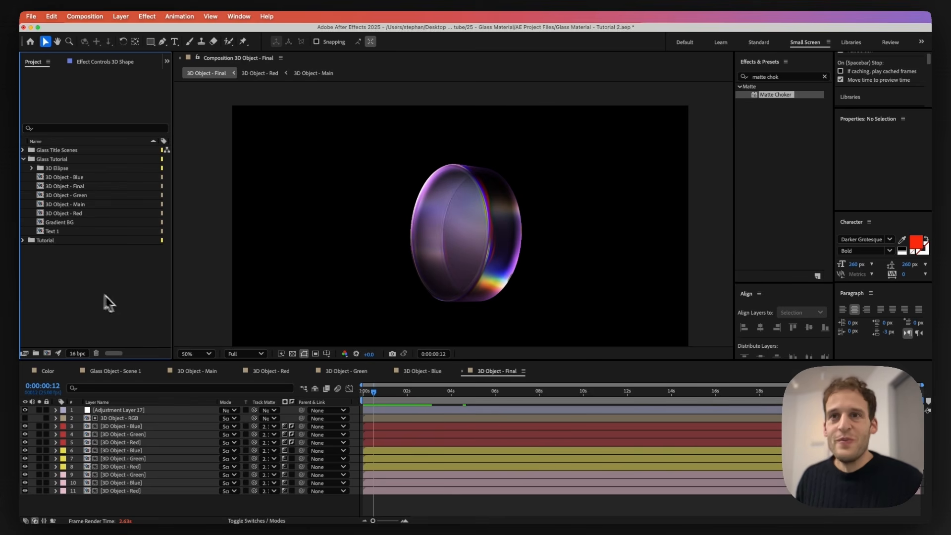
# Create a new composition from 3D Object - Final and play it up to 0:00:01:18.
pyautogui.click(73, 188)
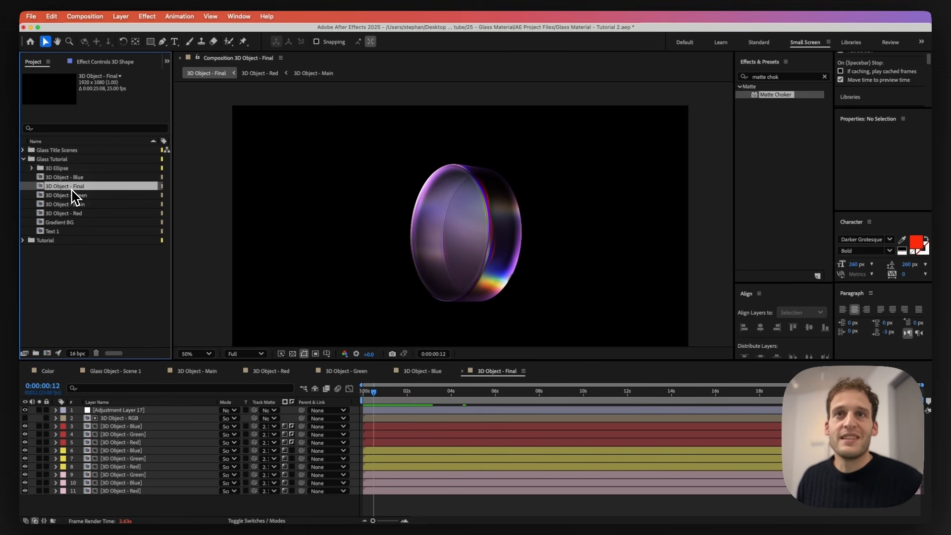
pyautogui.moveTo(72, 194); pyautogui.dragTo(50, 356)
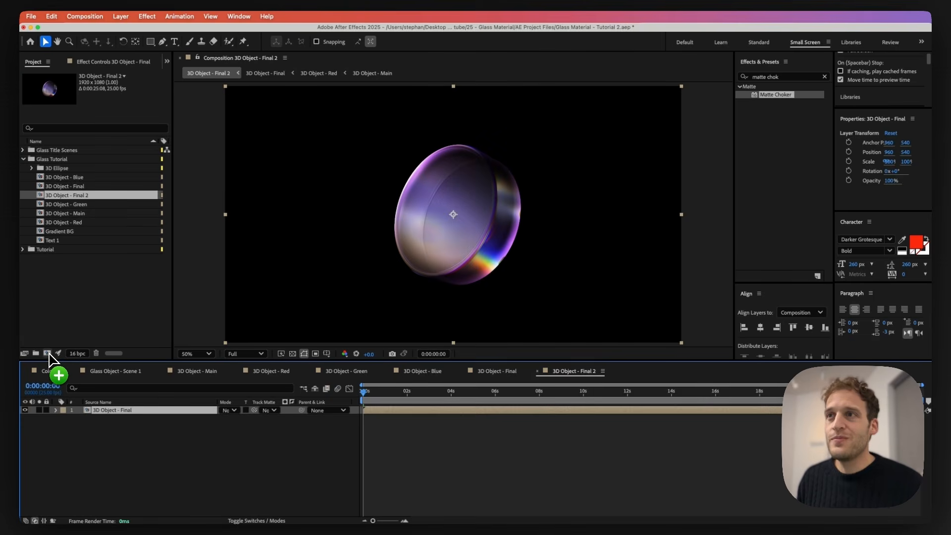
pyautogui.press('space')
# Add Gradient BG as the lowest layer and place Text 1 between it and the 3D Object - Final layer.
pyautogui.click(55, 231)
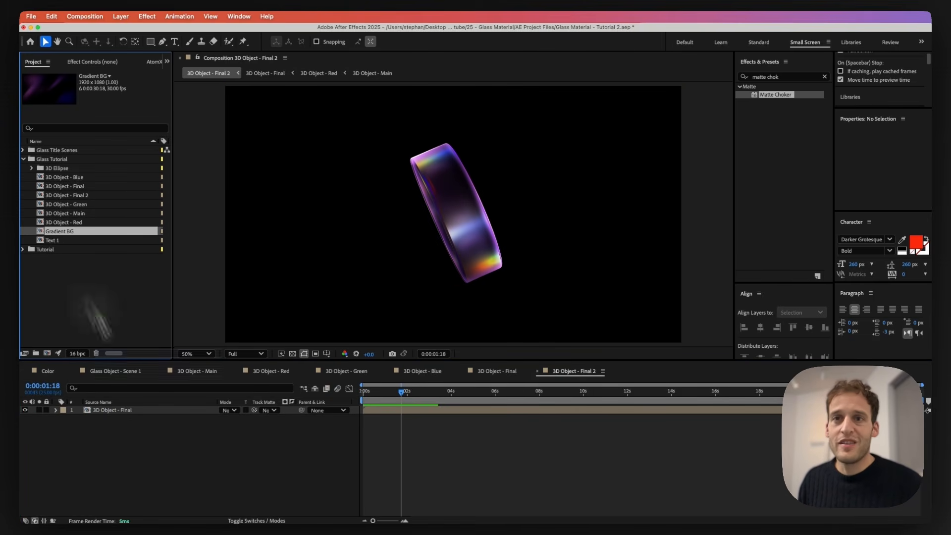
pyautogui.moveTo(97, 319); pyautogui.dragTo(141, 461)
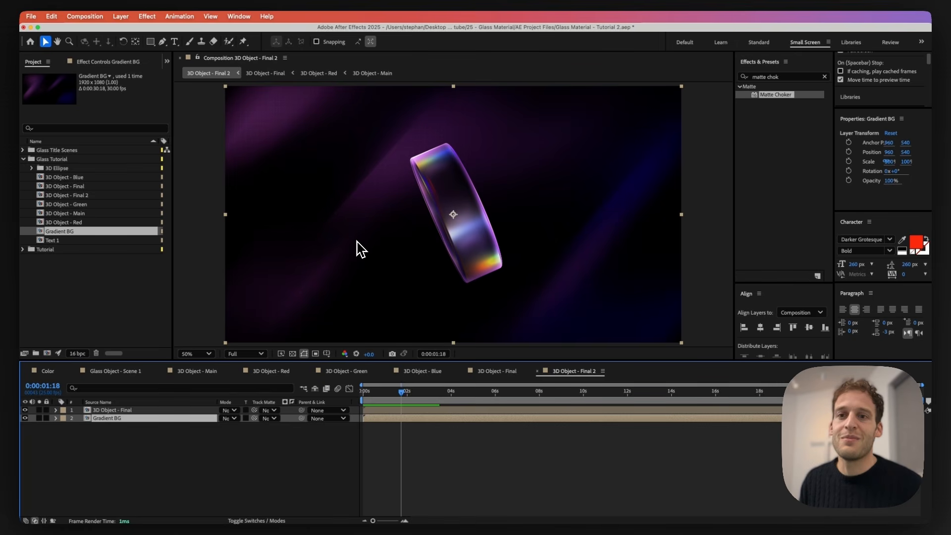
pyautogui.press('super+z')
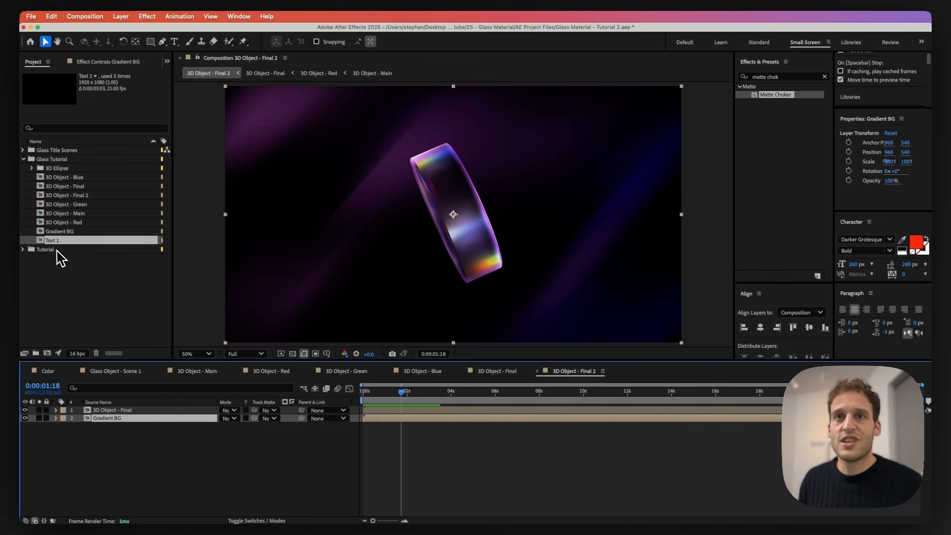
pyautogui.moveTo(52, 241); pyautogui.dragTo(143, 425)
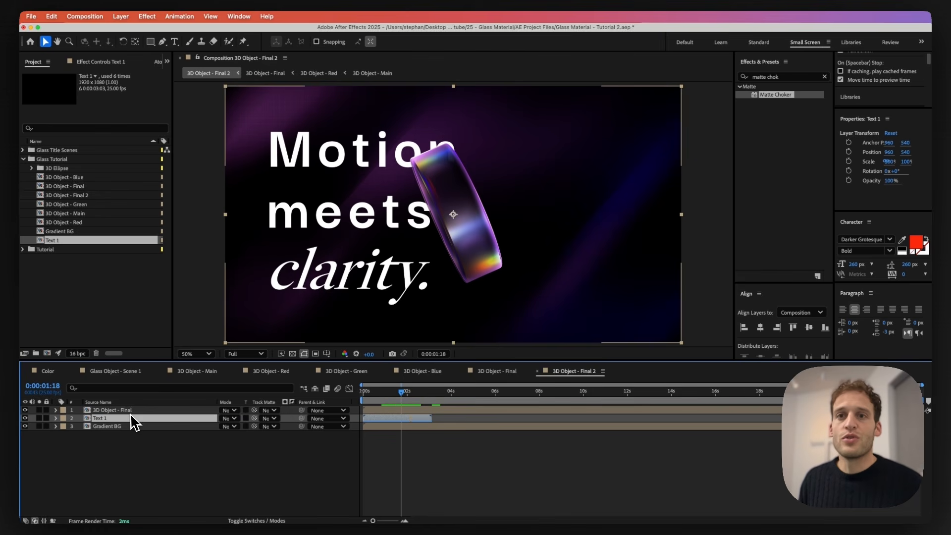
# Set the blending mode of the 3D Object - Final layer to Screen.
pyautogui.click(135, 410)
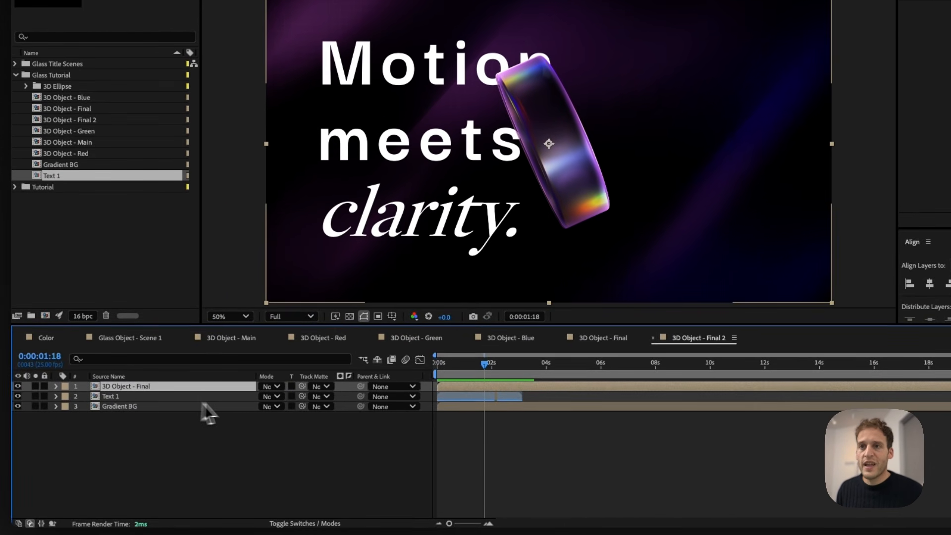
pyautogui.click(275, 387)
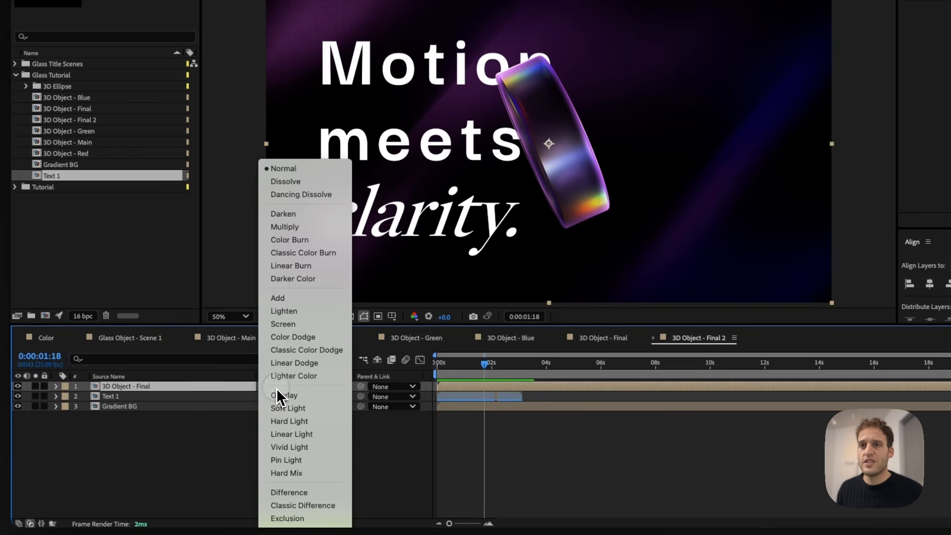
pyautogui.click(278, 324)
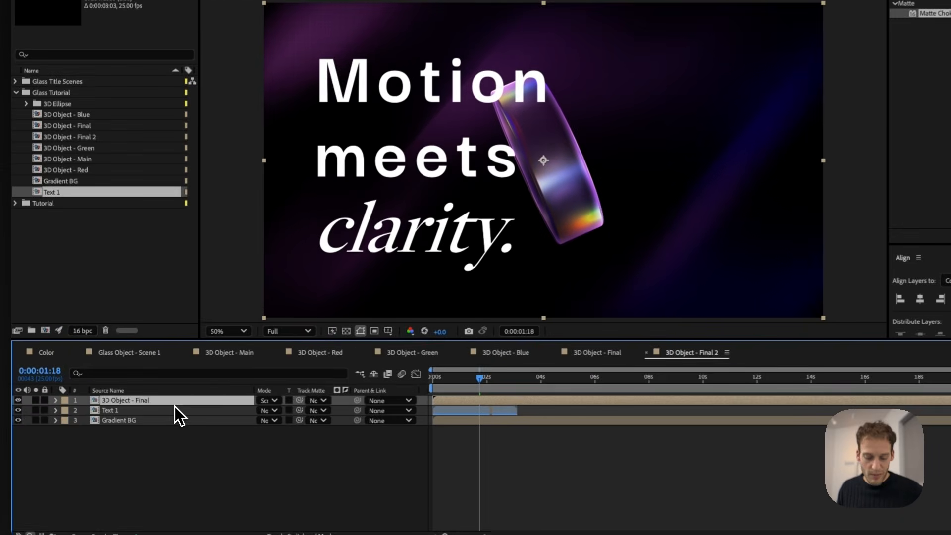
# Duplicate the 3D Object - Final layer and give the upper copy Normal blending mode and 76% opacity.
pyautogui.press('super+d')
pyautogui.click(278, 399)
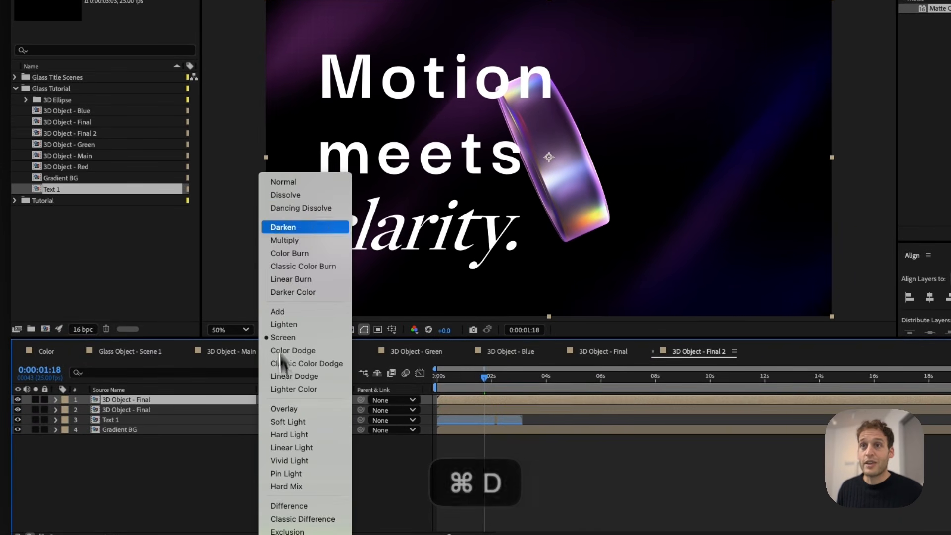
pyautogui.click(286, 183)
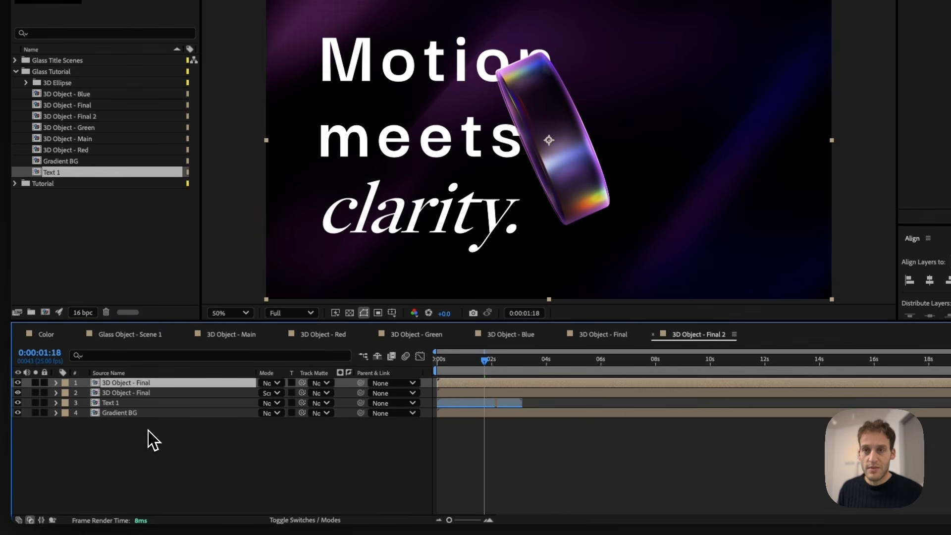
pyautogui.press('t')
pyautogui.moveTo(270, 394); pyautogui.dragTo(280, 394)
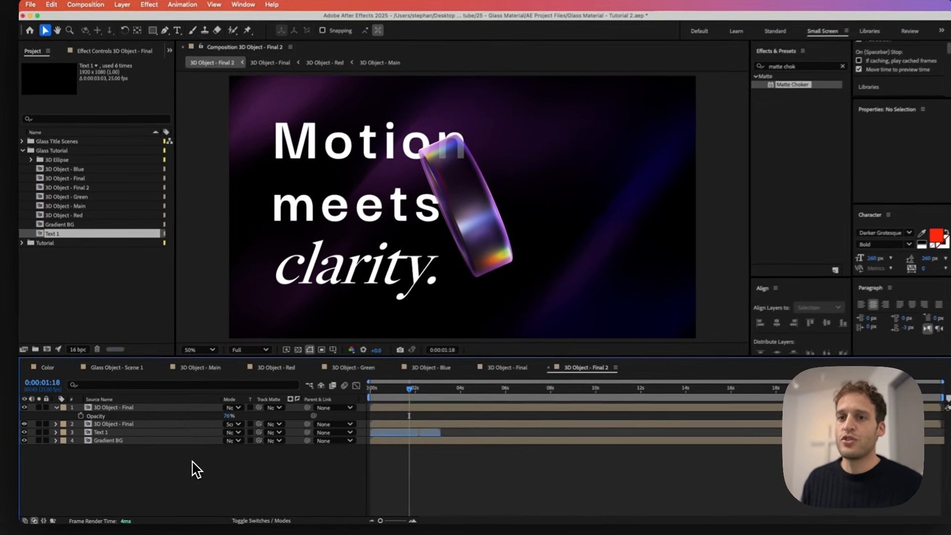
# Create an adjustment layer above all other layers and apply the Displacement Map effect to it.
pyautogui.click(120, 16)
pyautogui.moveTo(124, 30)
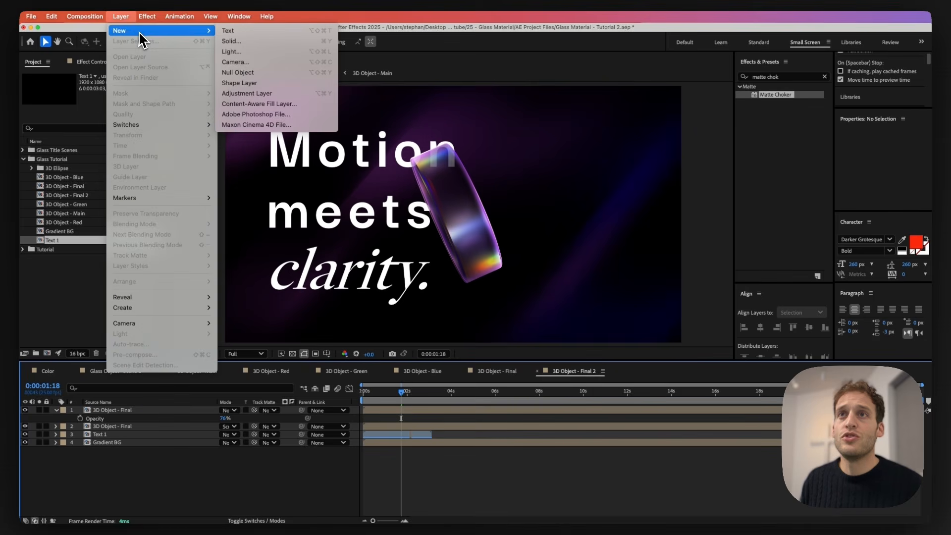
pyautogui.click(263, 93)
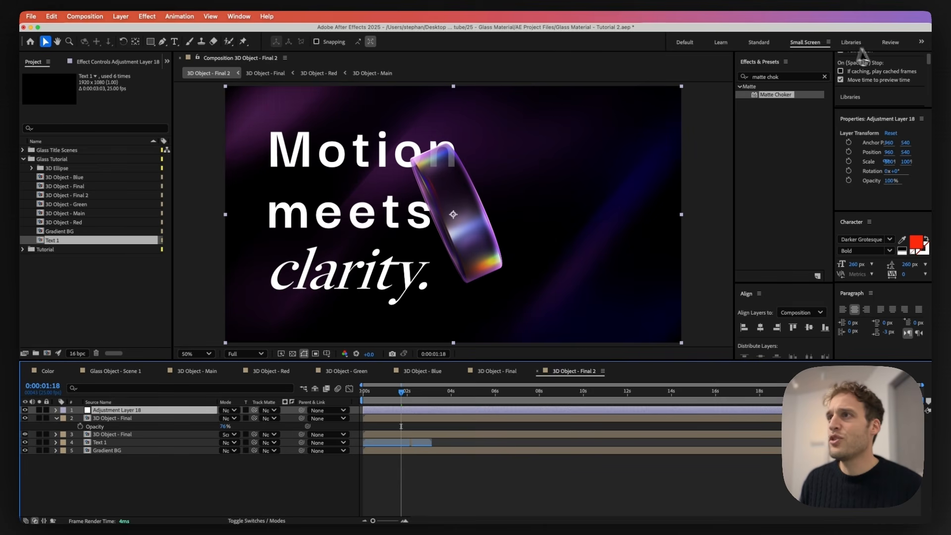
pyautogui.click(781, 79)
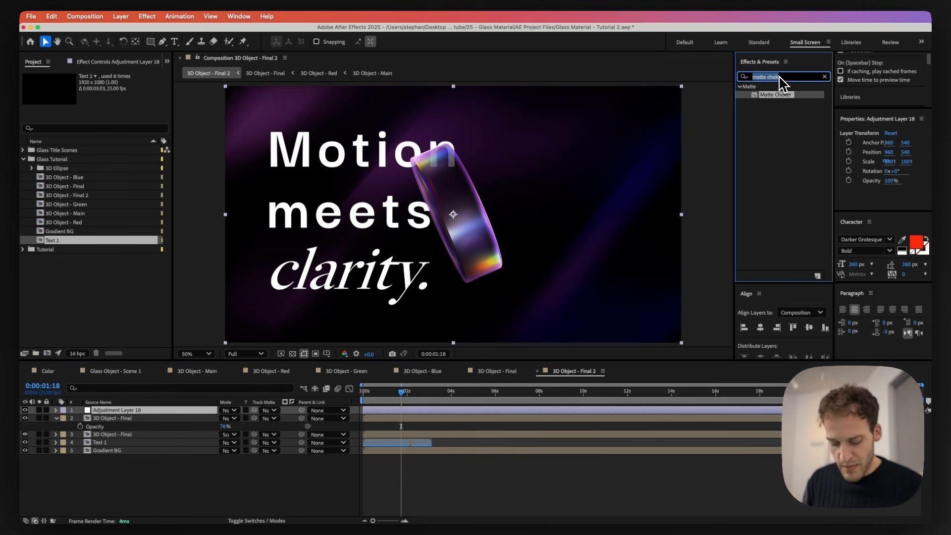
pyautogui.write('displ')
pyautogui.moveTo(782, 151); pyautogui.dragTo(155, 420)
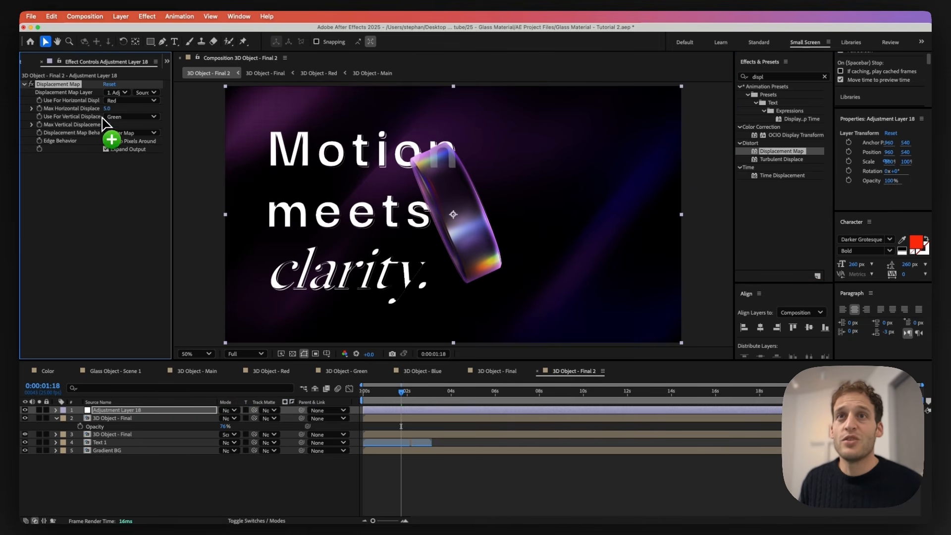
# Set the Displacement Map to 27 horizontal and 24 vertical maximum displacement, with layer 3, 3D Object - Final, as the map layer.
pyautogui.moveTo(106, 108); pyautogui.dragTo(117, 124)
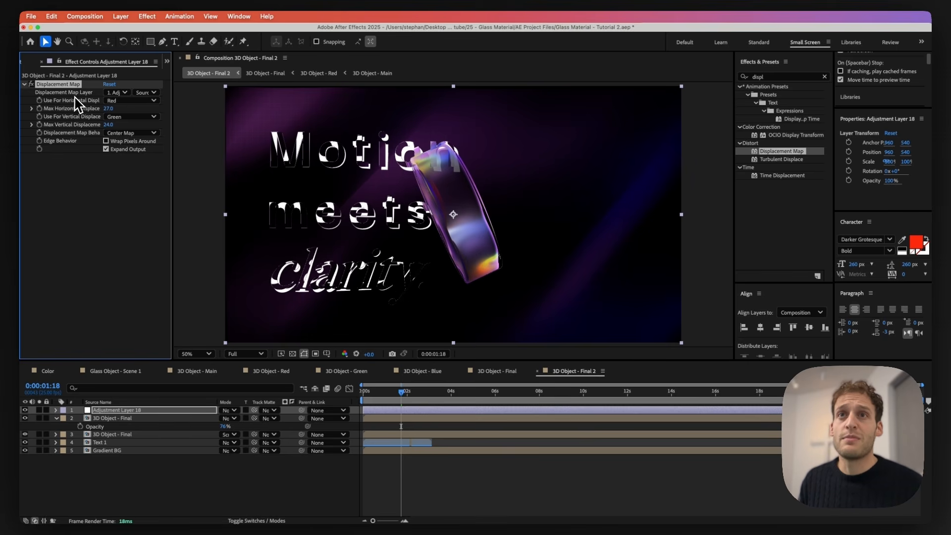
pyautogui.click(118, 93)
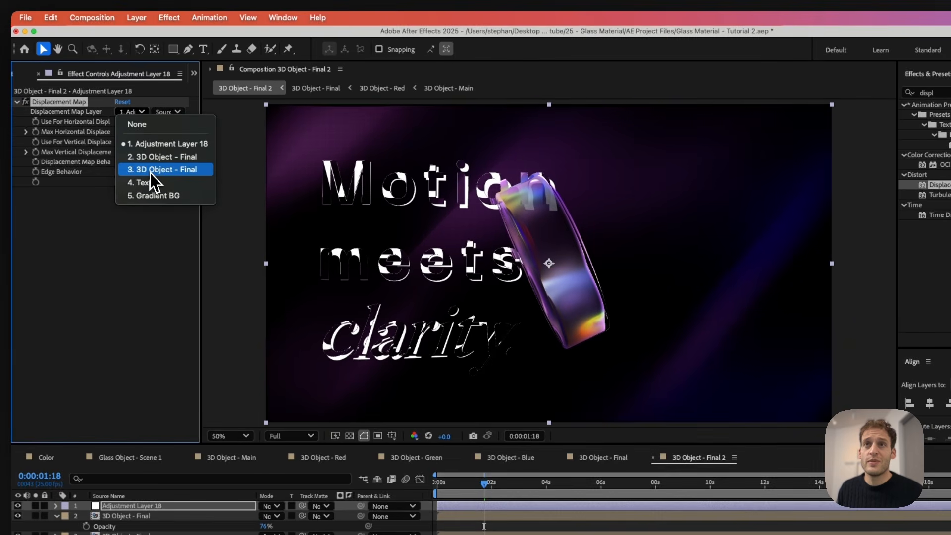
pyautogui.click(151, 174)
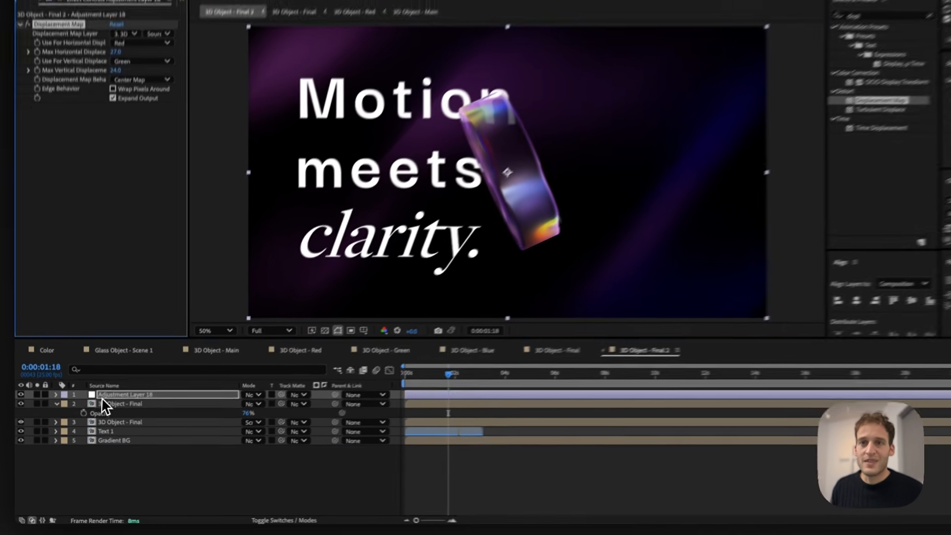
# Move the adjustment layer between the lower 3D Object - Final layer and Text 1, and rename it Displacment.
pyautogui.moveTo(101, 411); pyautogui.dragTo(119, 418)
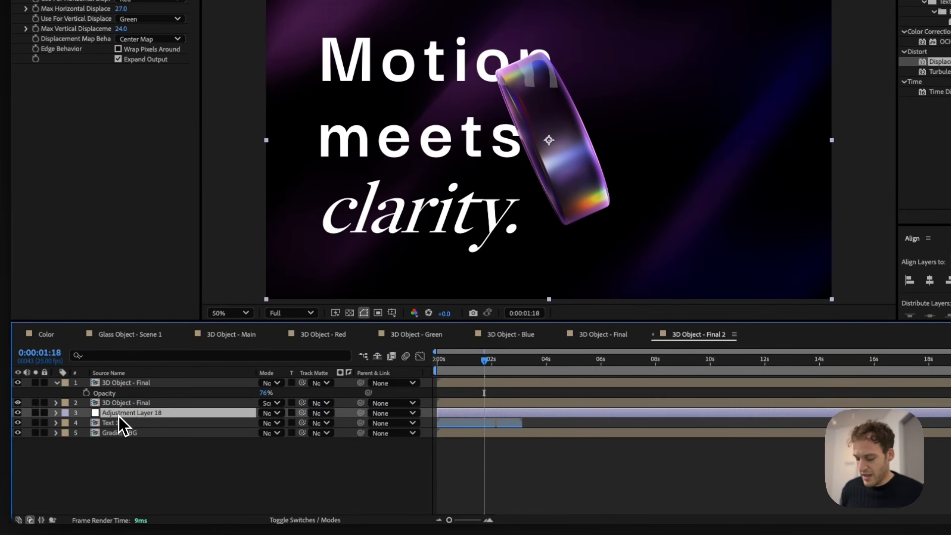
pyautogui.press('Return')
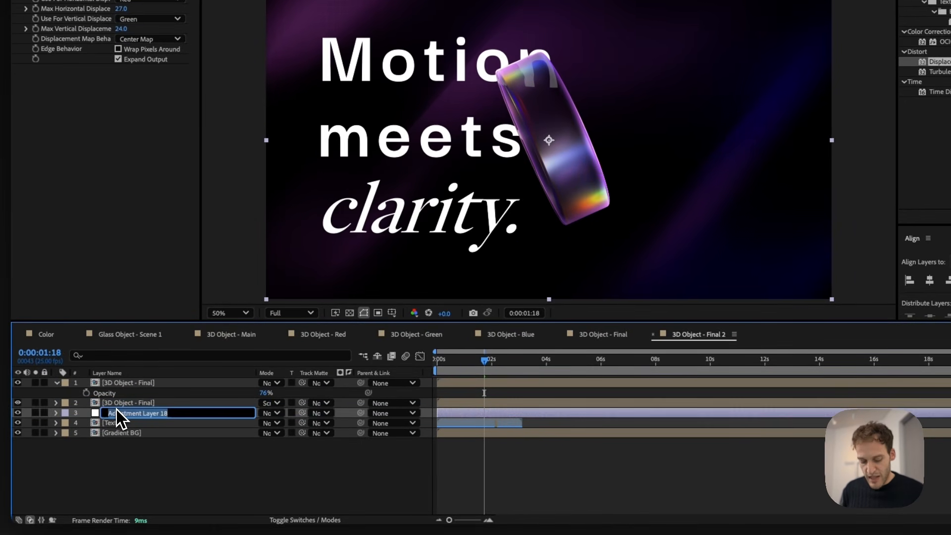
pyautogui.write('Displacement')
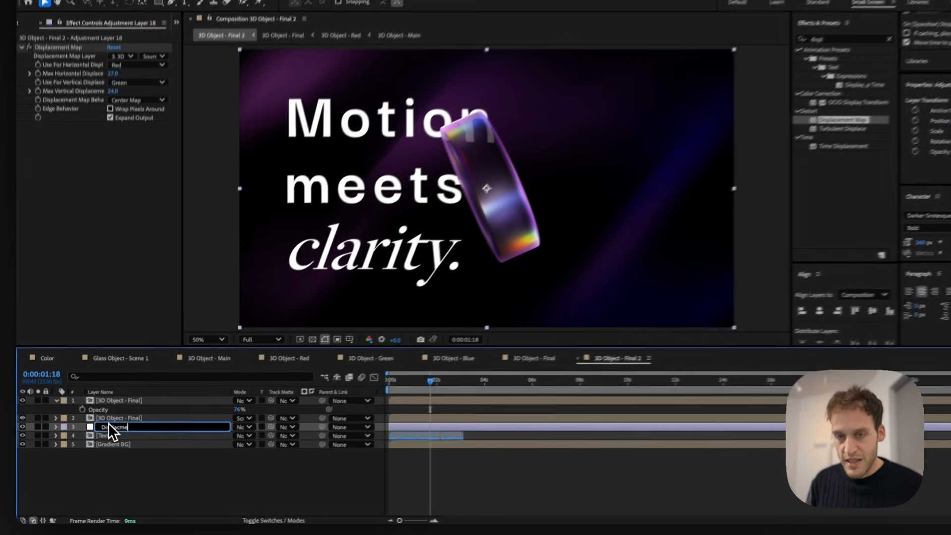
pyautogui.press('Return')
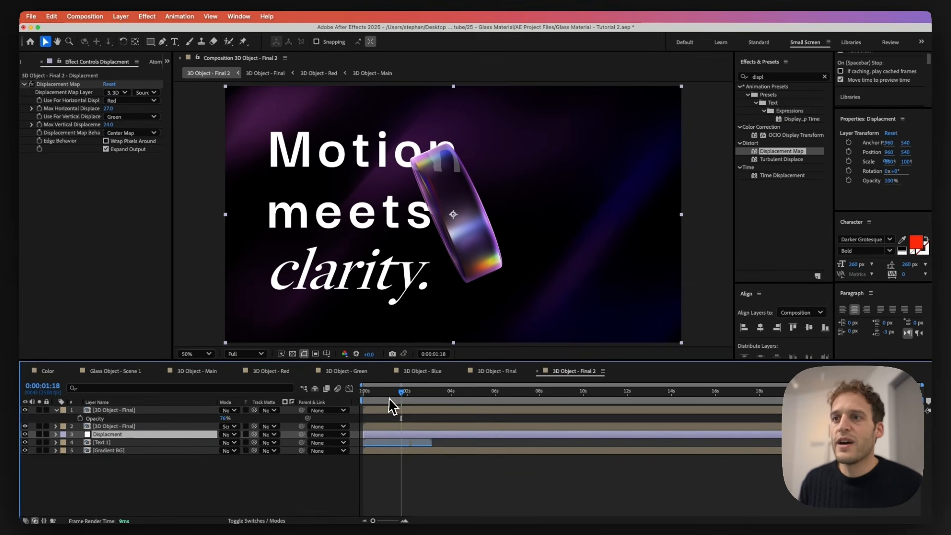
# At 0:00:01:22, apply Fast Box Blur to the Displacment layer with a Blur Radius of 5.
pyautogui.moveTo(389, 399)
pyautogui.mouseDown()
pyautogui.moveTo(418, 399)
pyautogui.moveTo(380, 405)
pyautogui.moveTo(405, 404)
pyautogui.mouseUp()
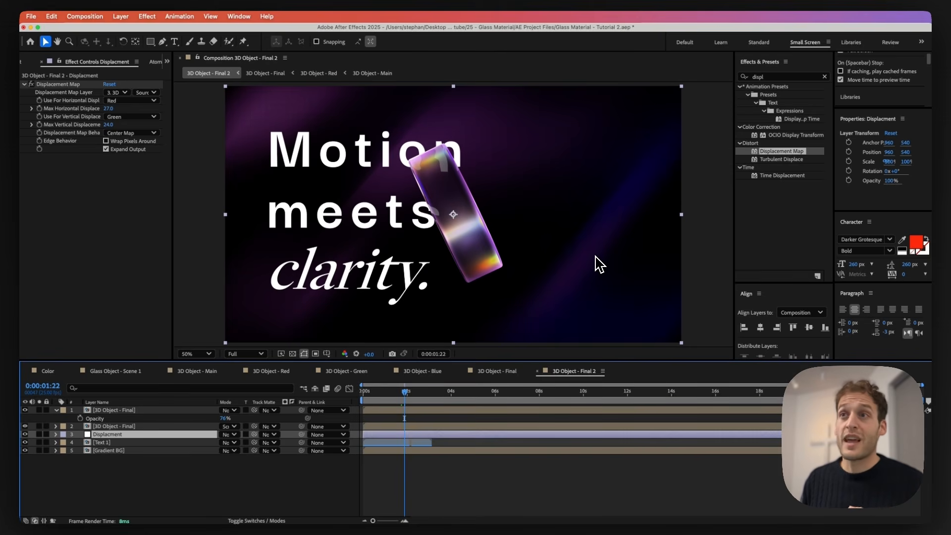
pyautogui.click(764, 81)
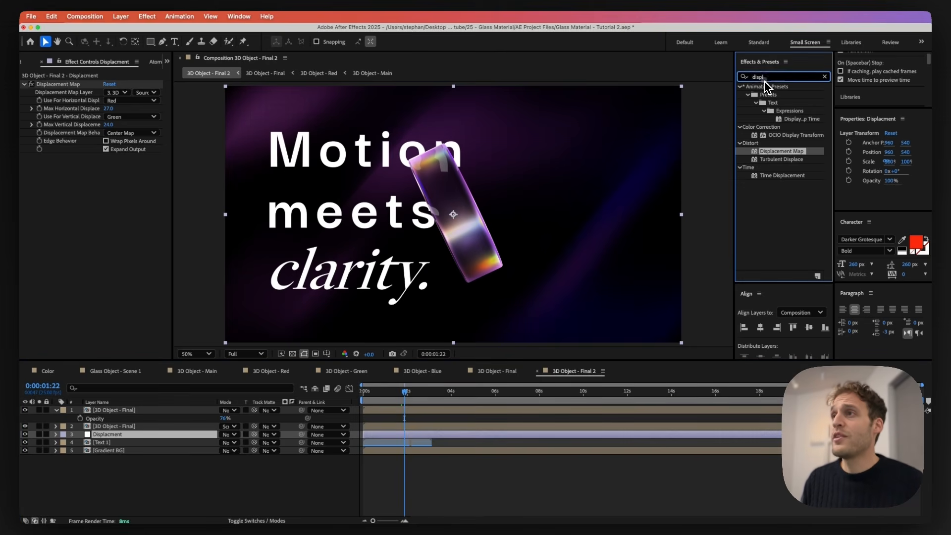
pyautogui.press('BackSpace')
pyautogui.press('BackSpace')
pyautogui.press('BackSpace')
pyautogui.press('BackSpace')
pyautogui.press('BackSpace')
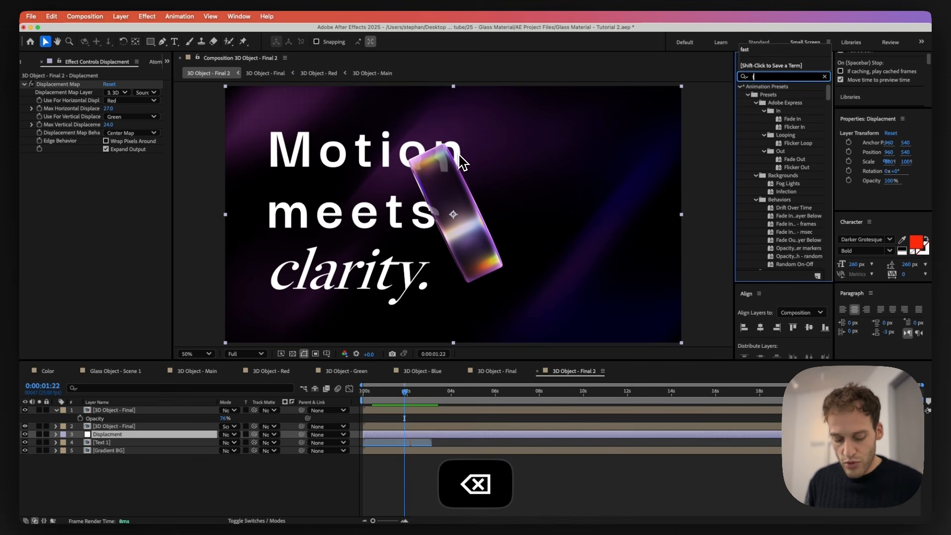
pyautogui.write('fast')
pyautogui.moveTo(783, 143); pyautogui.dragTo(130, 216)
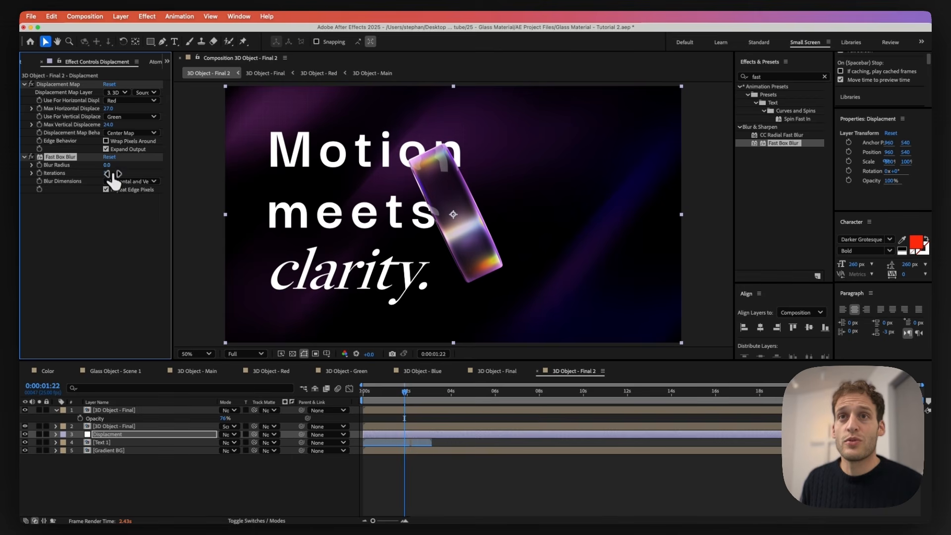
pyautogui.write('5')
pyautogui.press('Return')
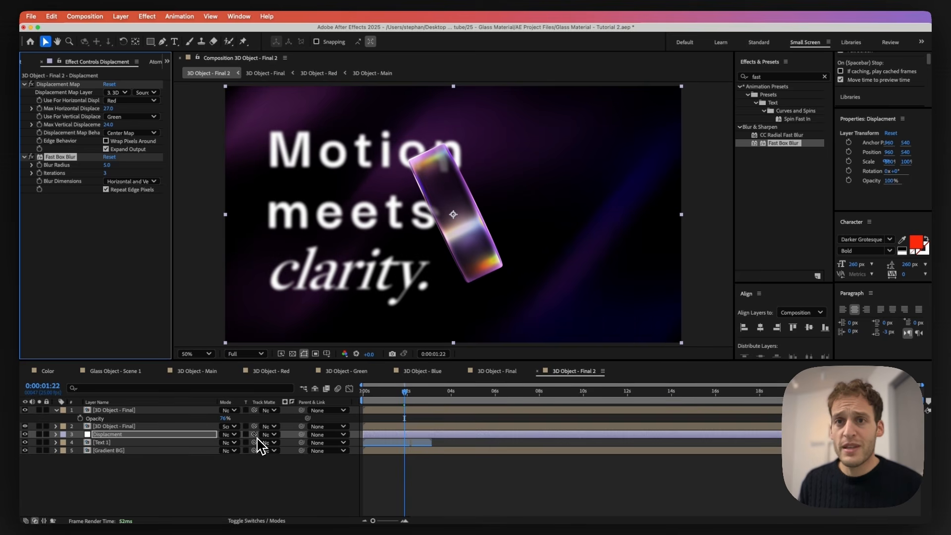
# Use the lower 3D Object - Final layer as the Displacment layer's track matte, turn its visibility back on, and inspect the refracted text at 0:00:01:14.
pyautogui.moveTo(255, 435); pyautogui.dragTo(118, 406)
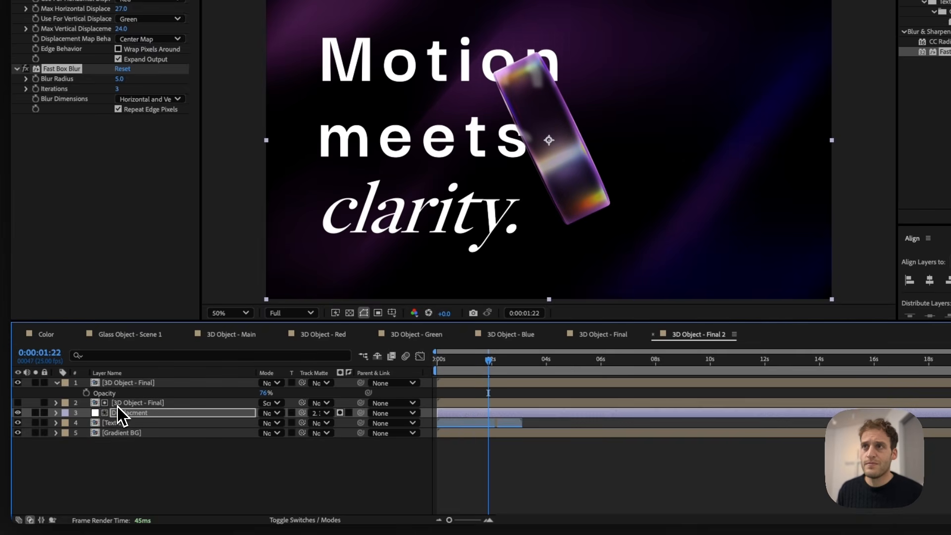
pyautogui.click(18, 404)
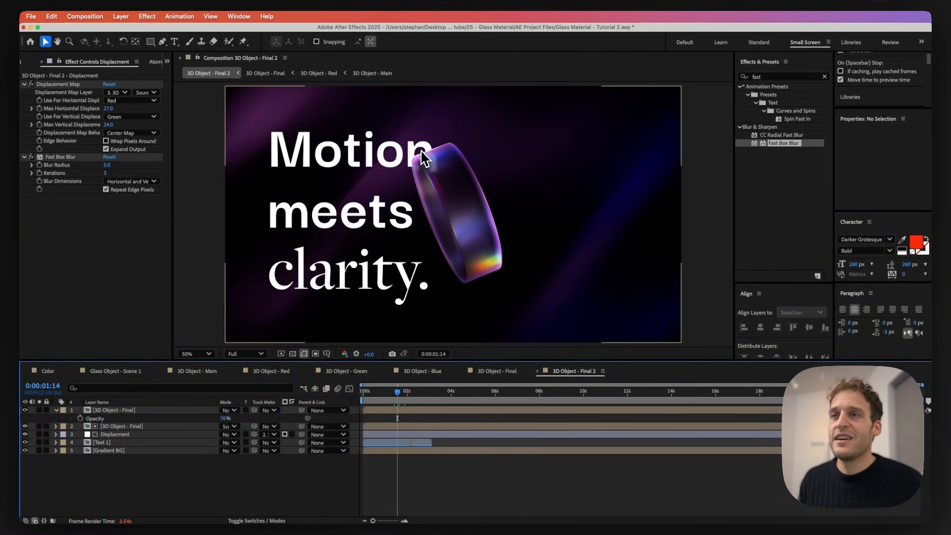
pyautogui.scroll(2, 424, 160)
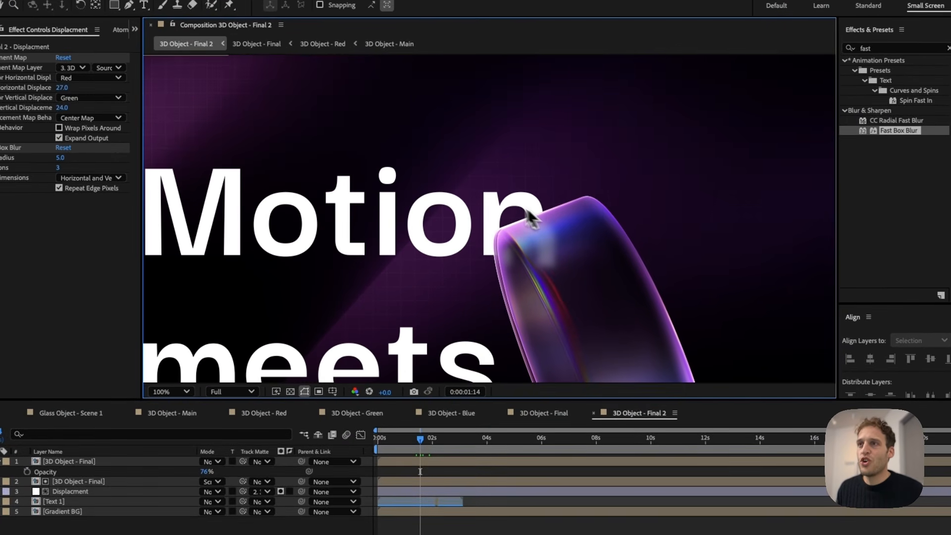
pyautogui.scroll(-2, 514, 293)
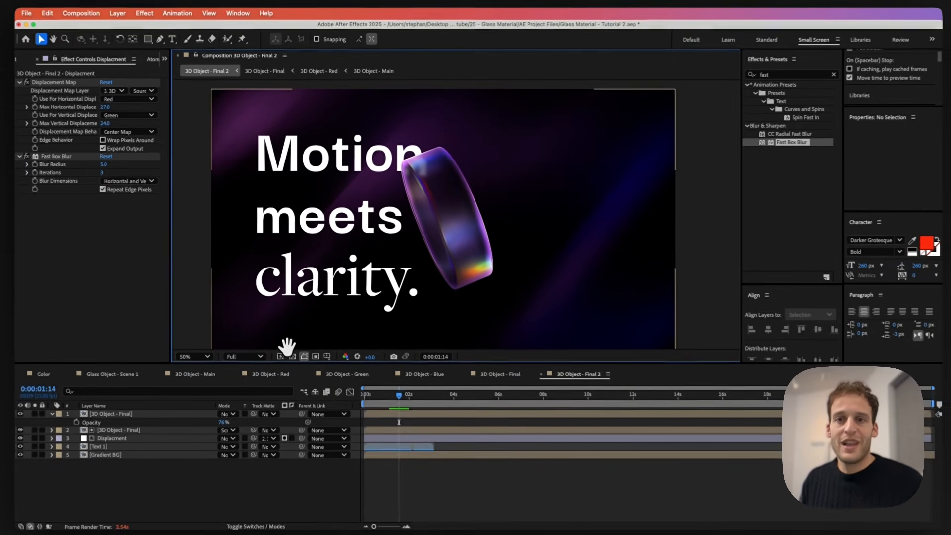